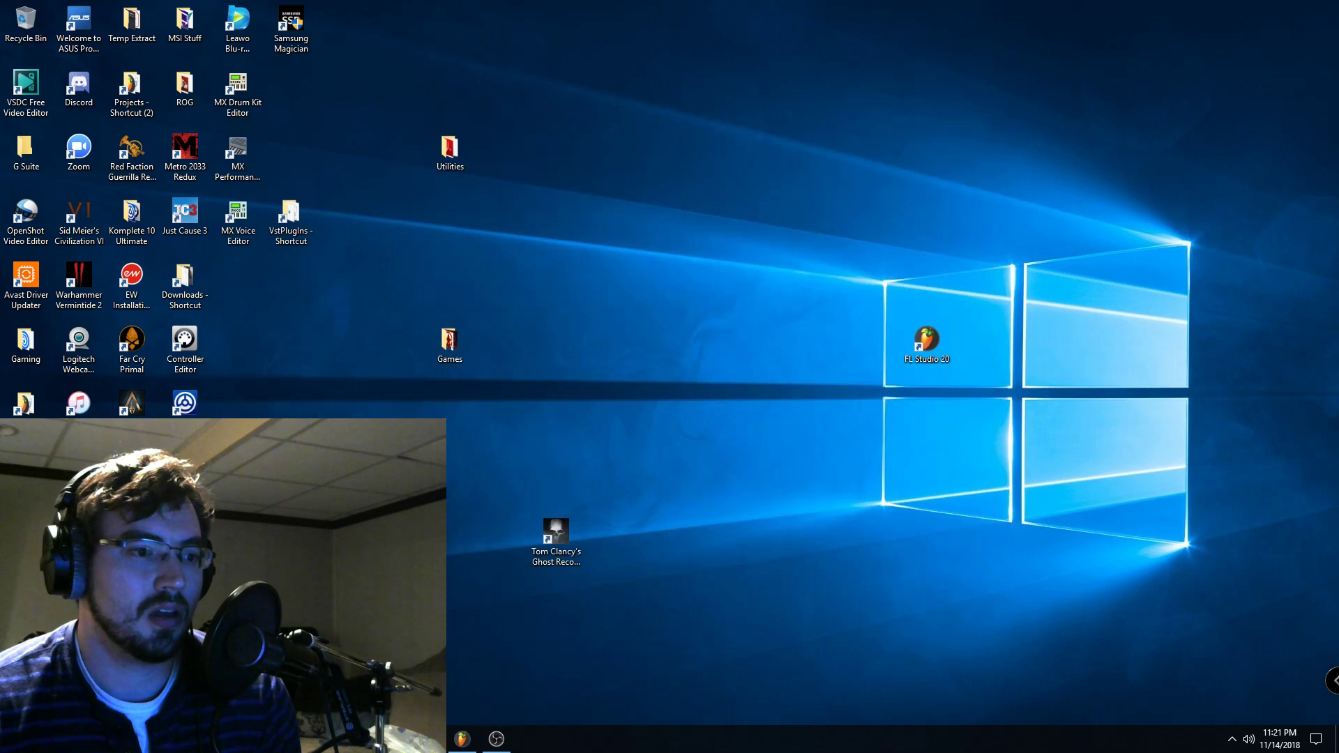
- Bring up the channel rack, move it off the choir panel, and close the alto plugin window
left_click(461, 739)
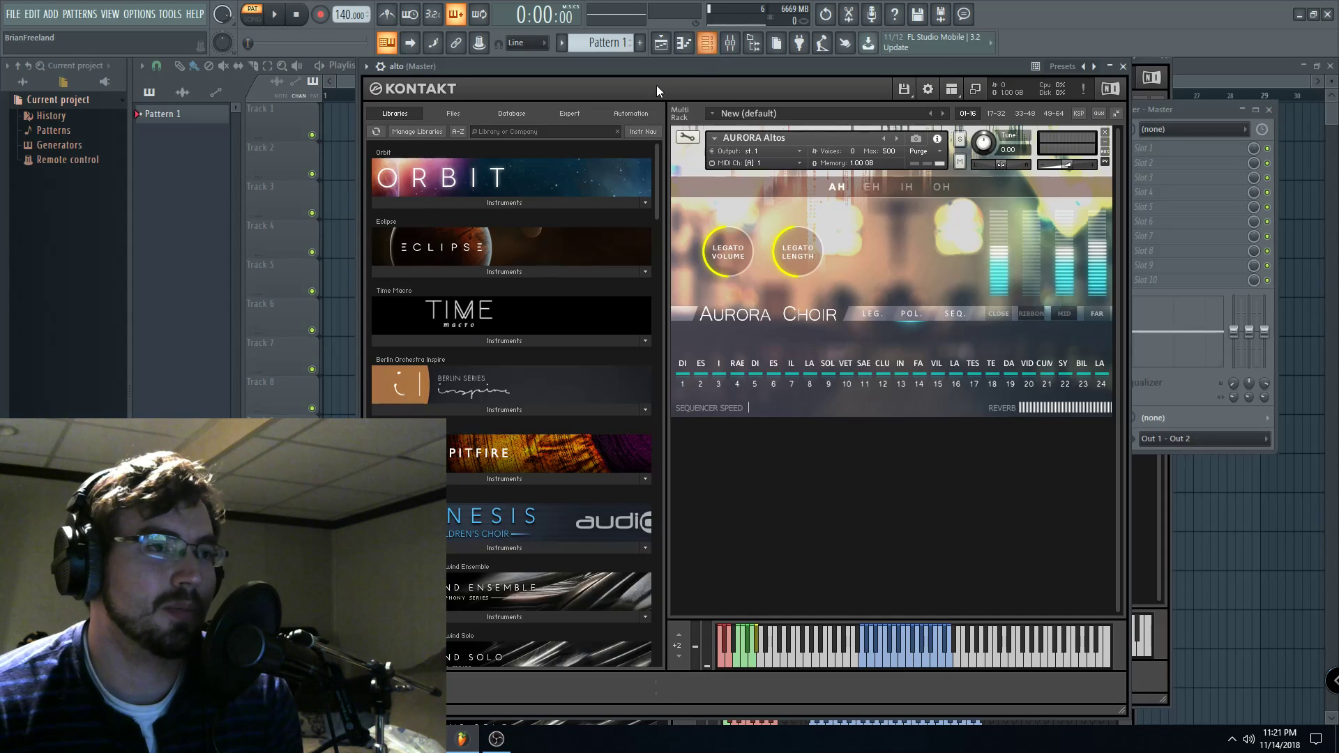
left_click(110, 14)
left_click(132, 70)
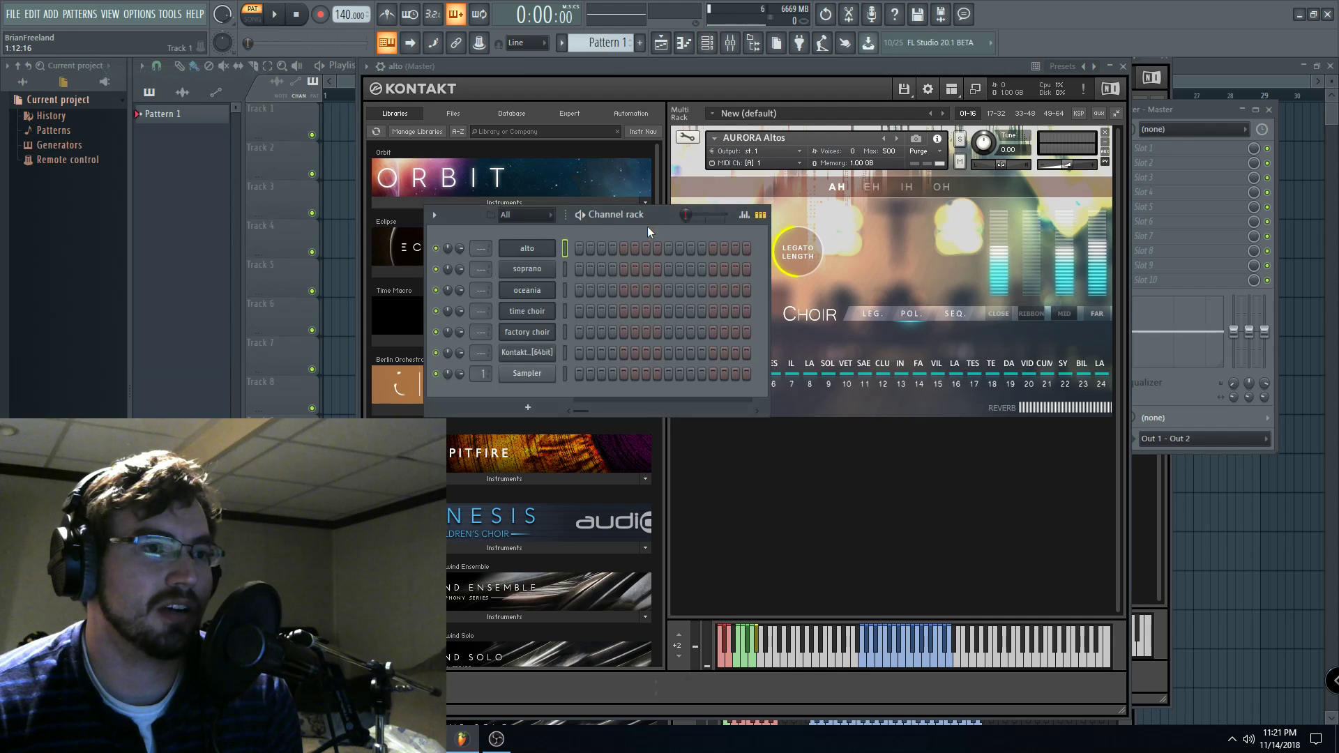
left_click_drag(648, 226, 584, 212)
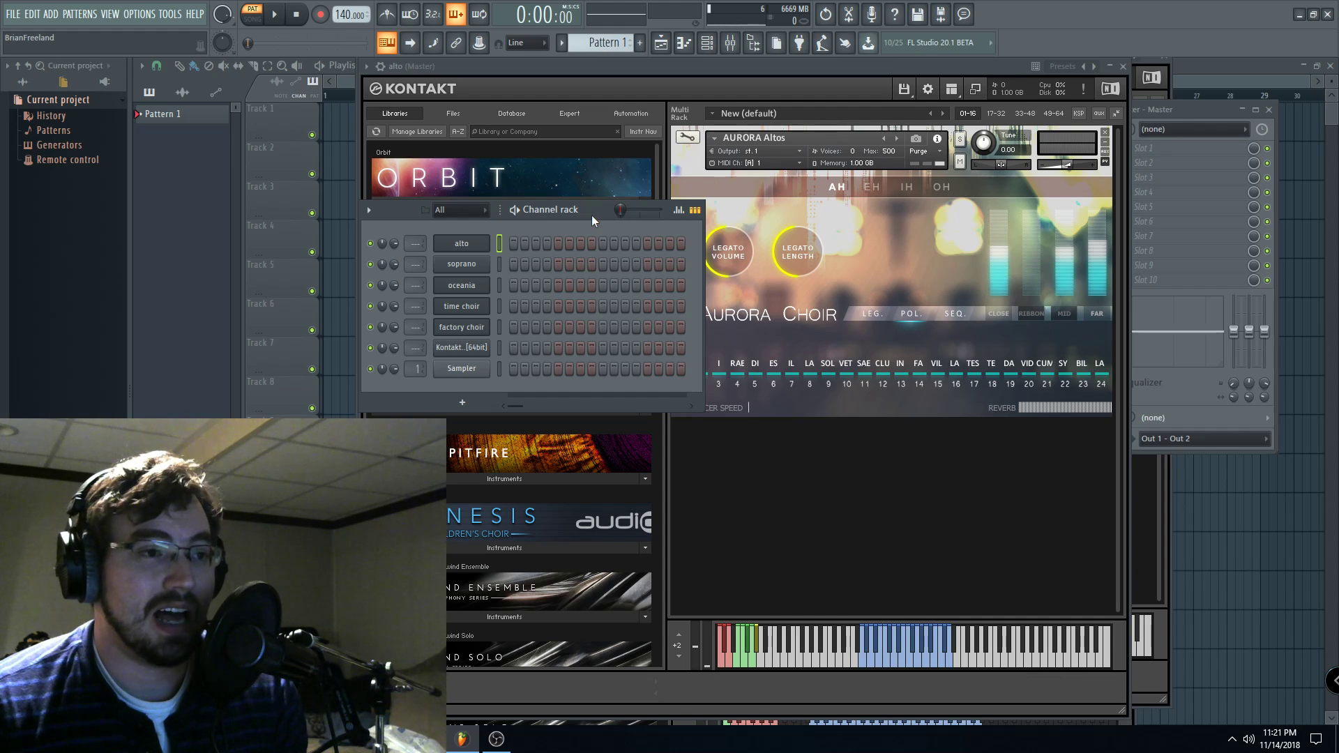
left_click_drag(592, 216, 363, 117)
left_click(238, 146)
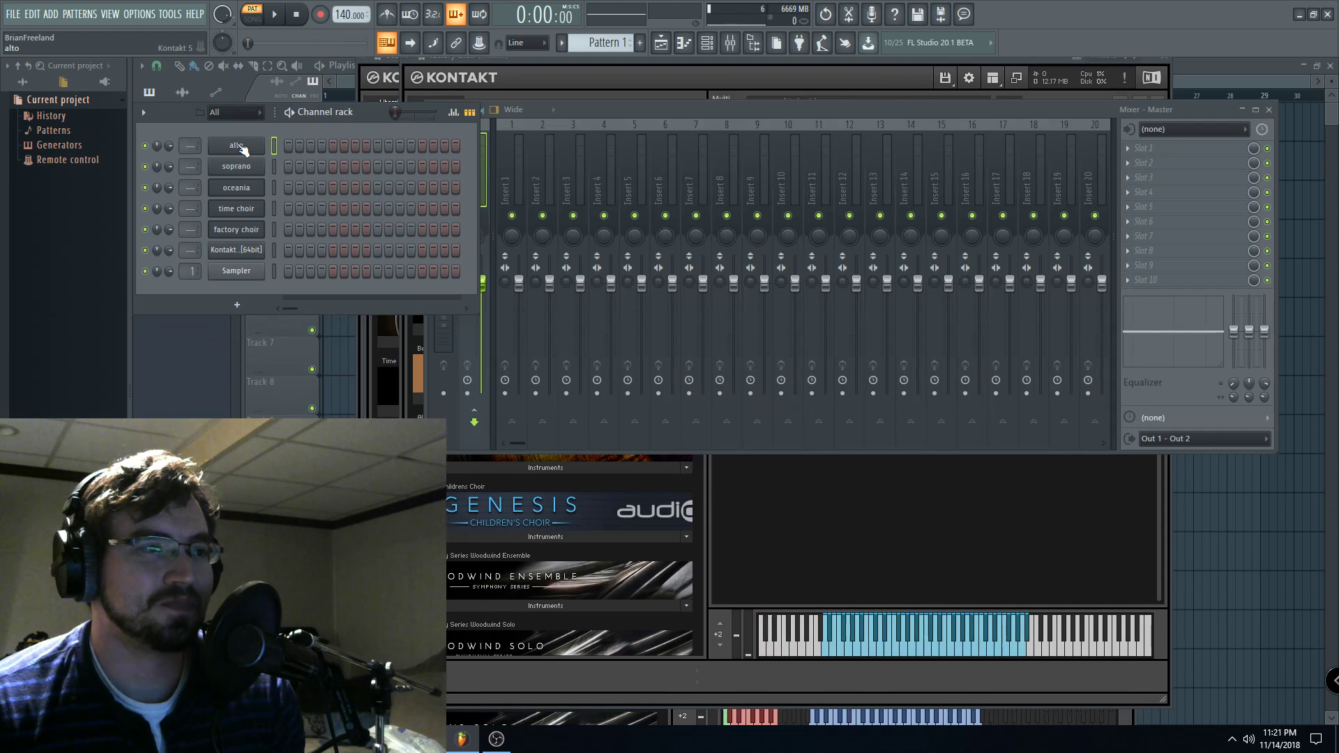
- Reopen the alto channel's Aurora Altos Kontakt instrument
left_click(238, 146)
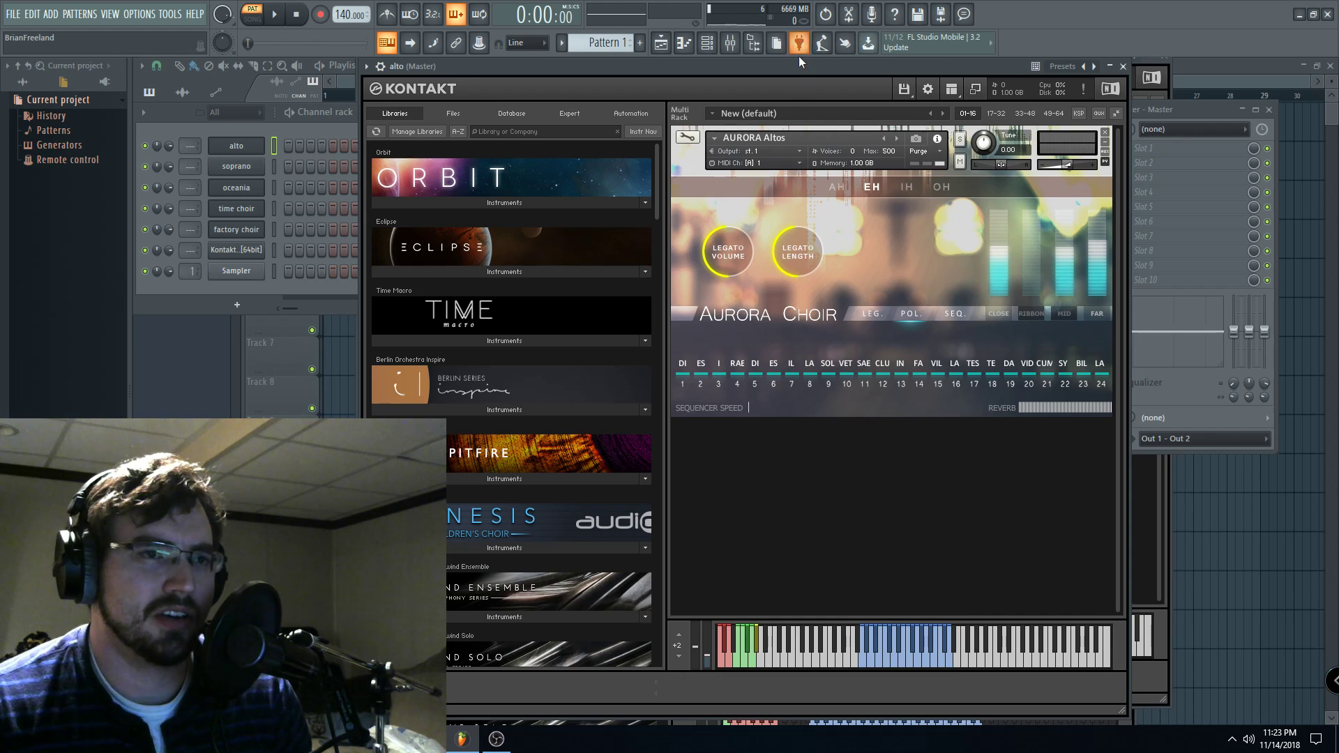
left_click_drag(798, 56, 776, 57)
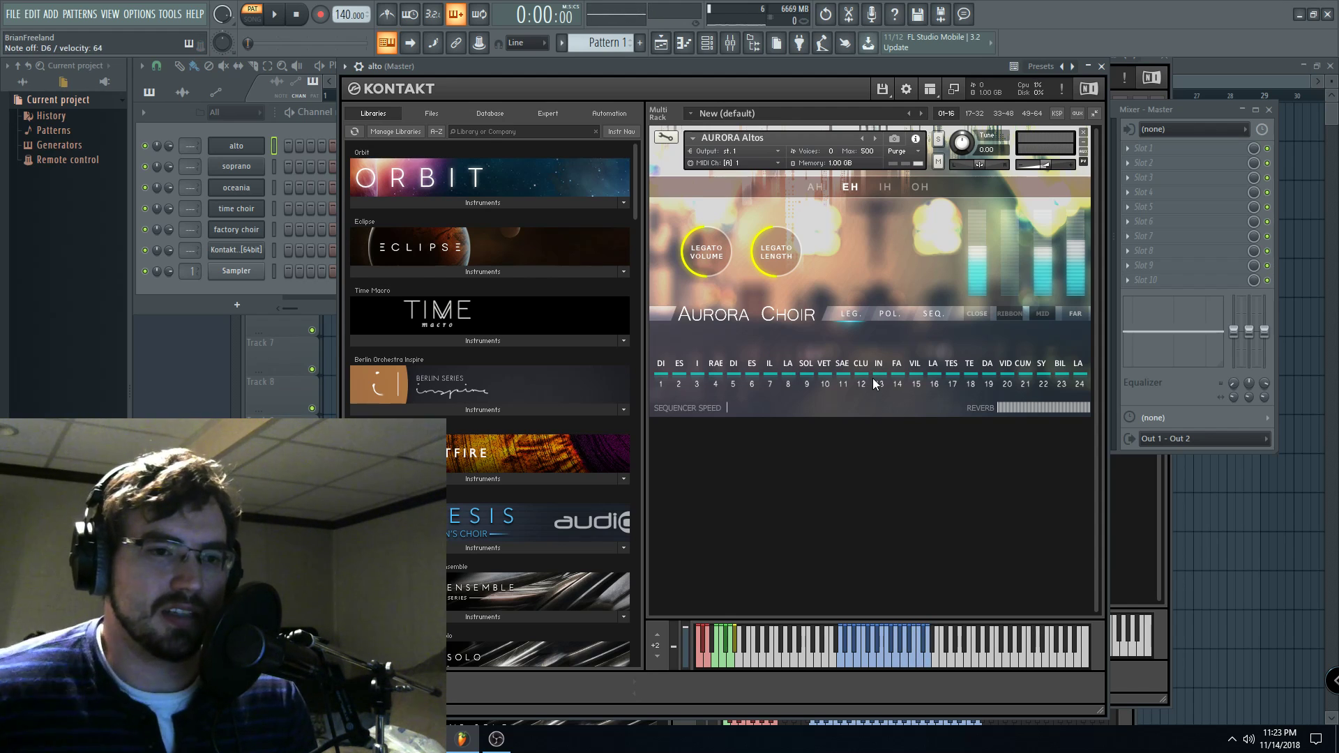
left_click_drag(801, 72, 805, 74)
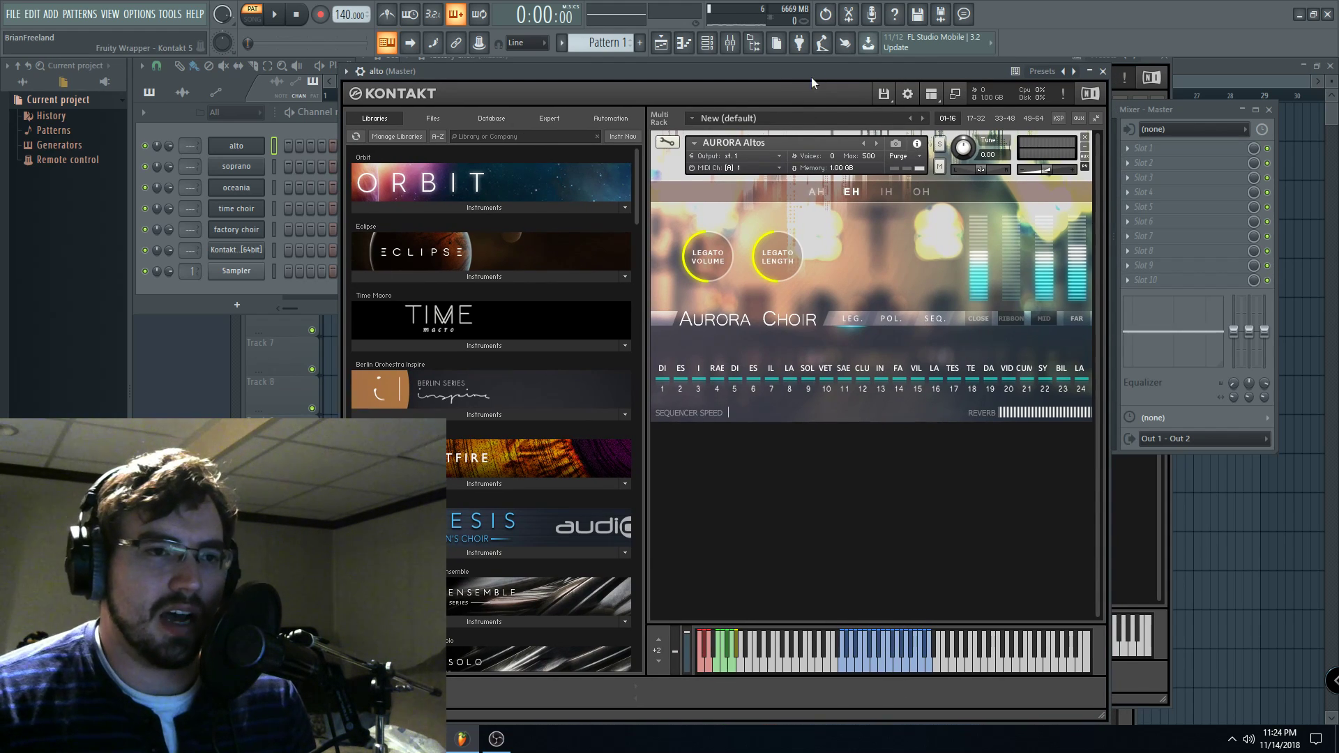
- Switch the Aurora Altos vowel from IH to OH
left_click(893, 200)
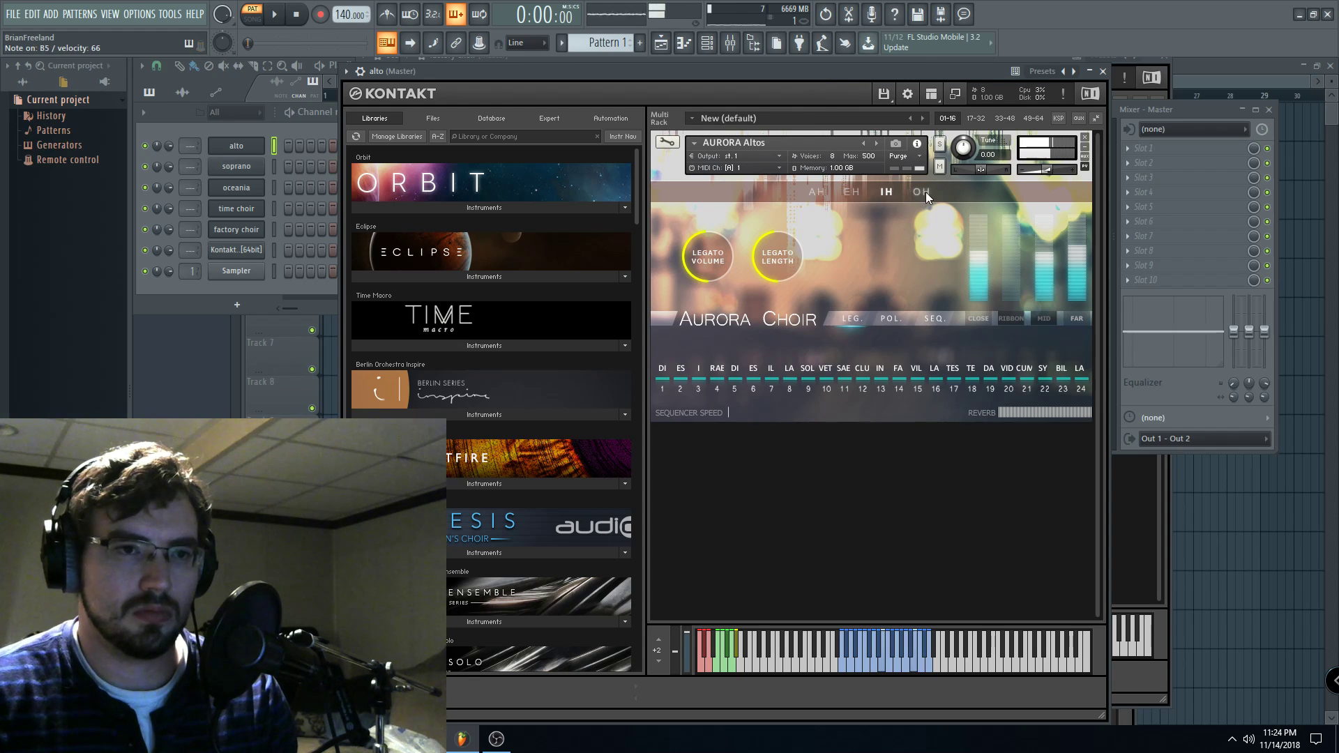
left_click(922, 191)
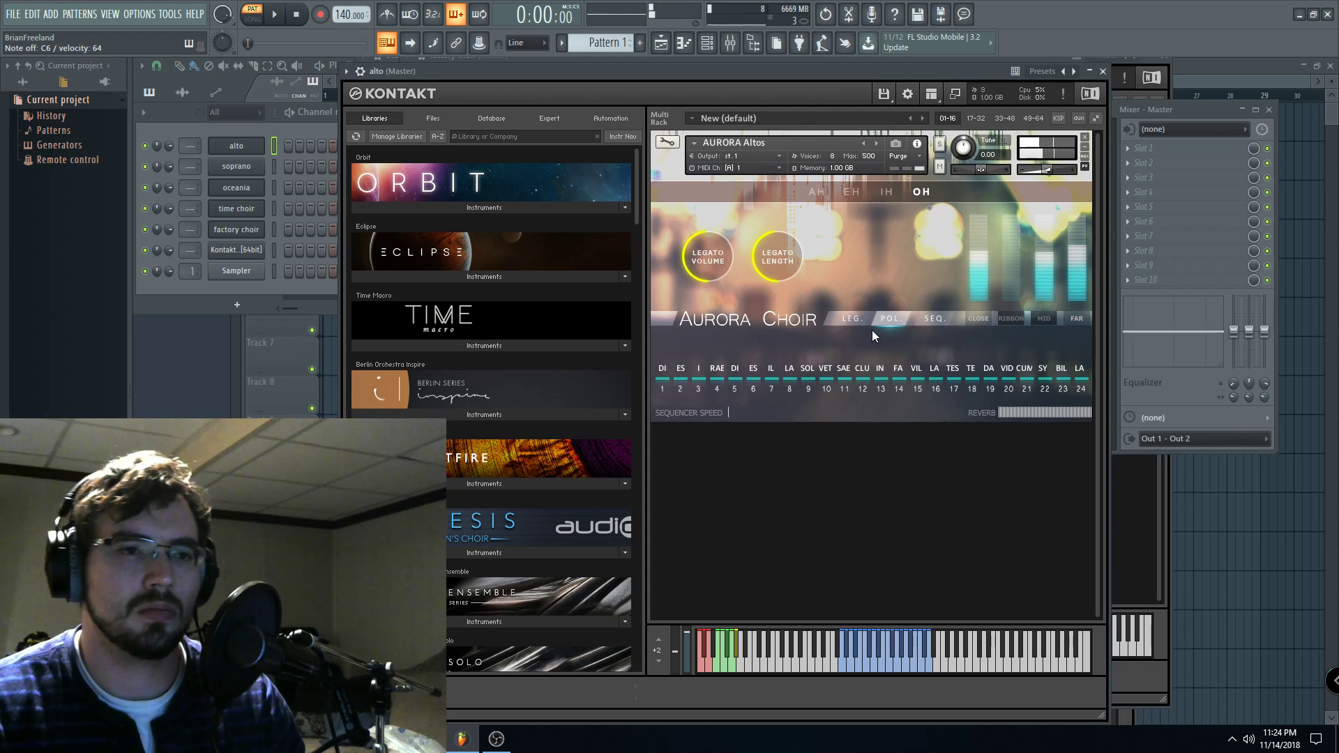
- Turn on Aurora Altos sequencer mode at minimum sequencer speed, with the channel rack brought forward
left_click(930, 324)
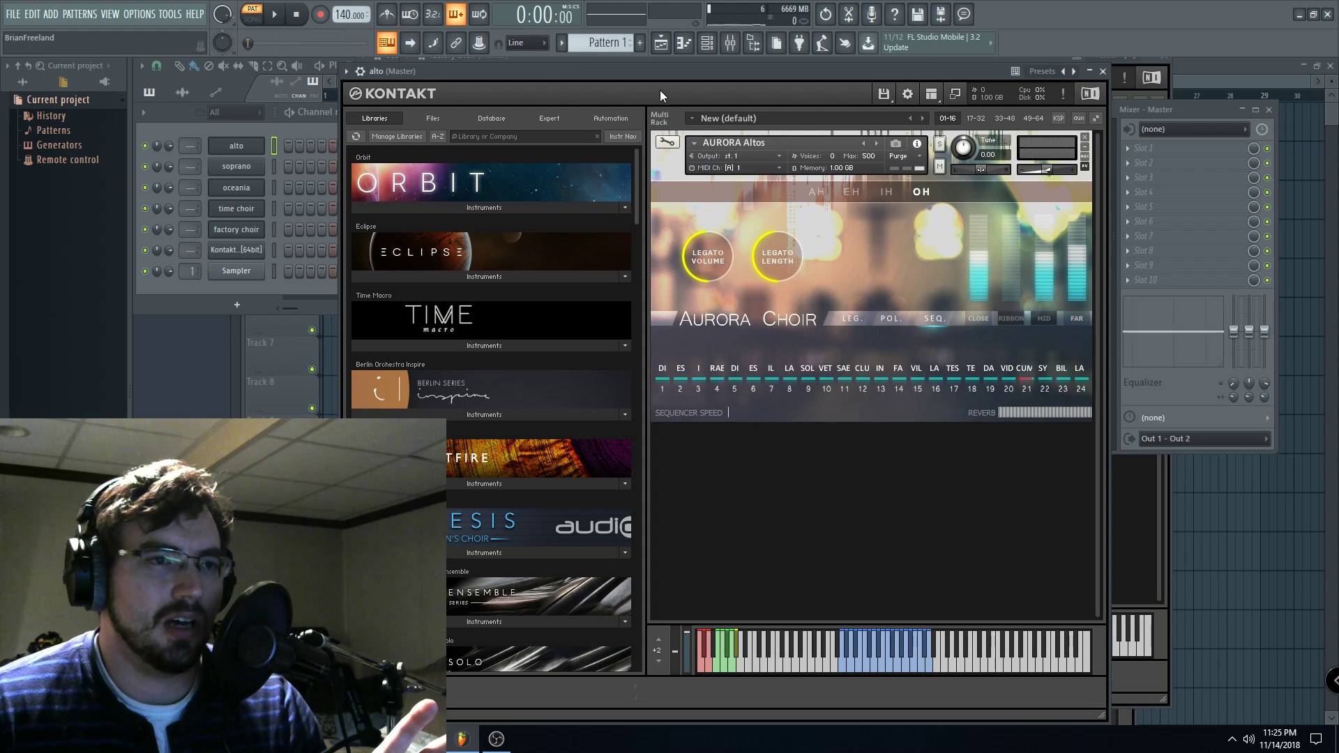
left_click_drag(738, 412, 906, 415)
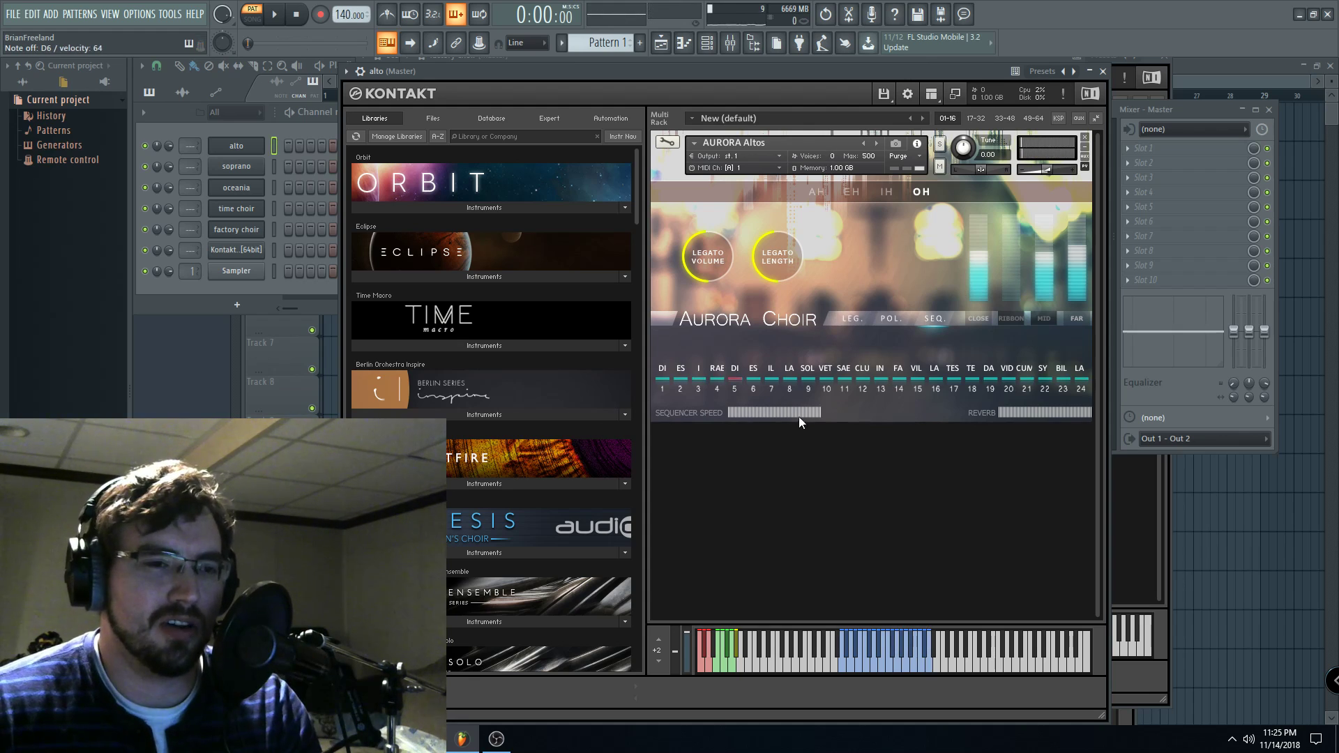
left_click_drag(814, 412, 583, 421)
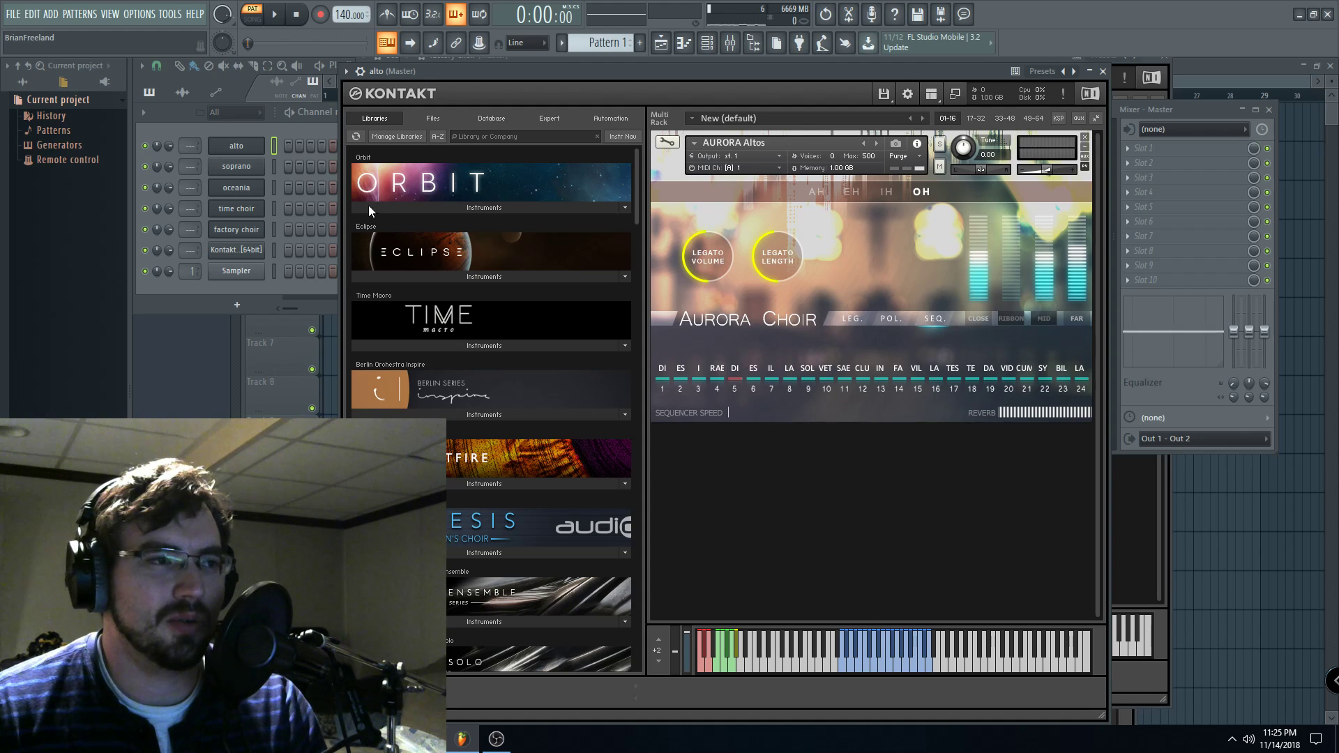
key("F6")
left_click_drag(368, 113, 480, 154)
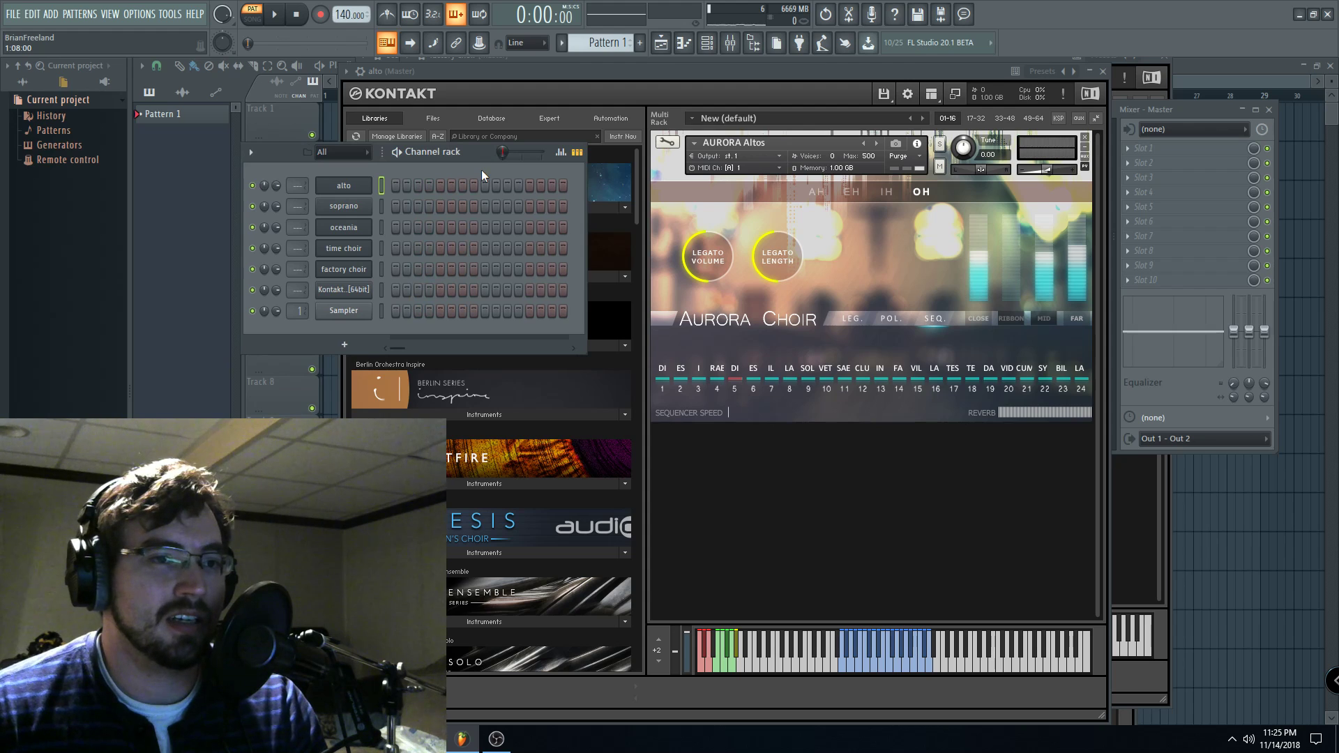
- Open the soprano channel's Aurora Sopranos, set its vowel to IH, and shift the window left
left_click(335, 208)
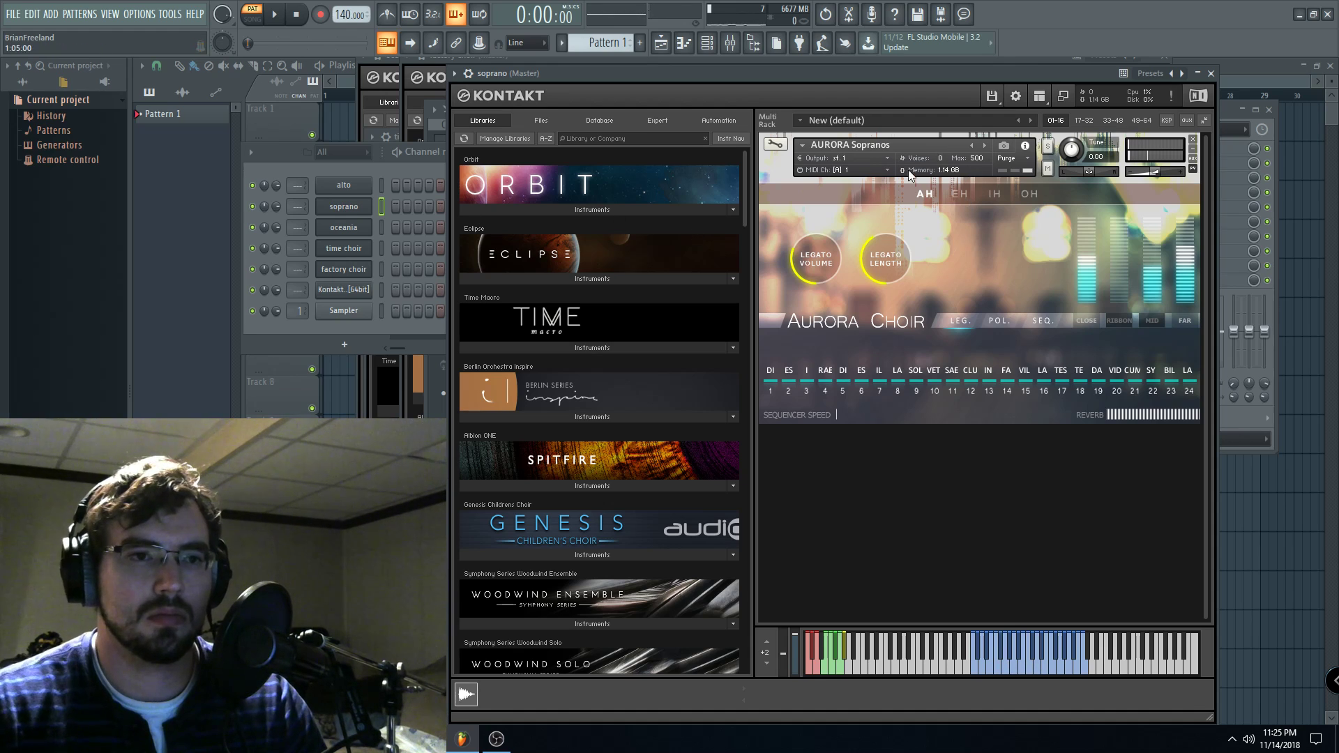
left_click(953, 193)
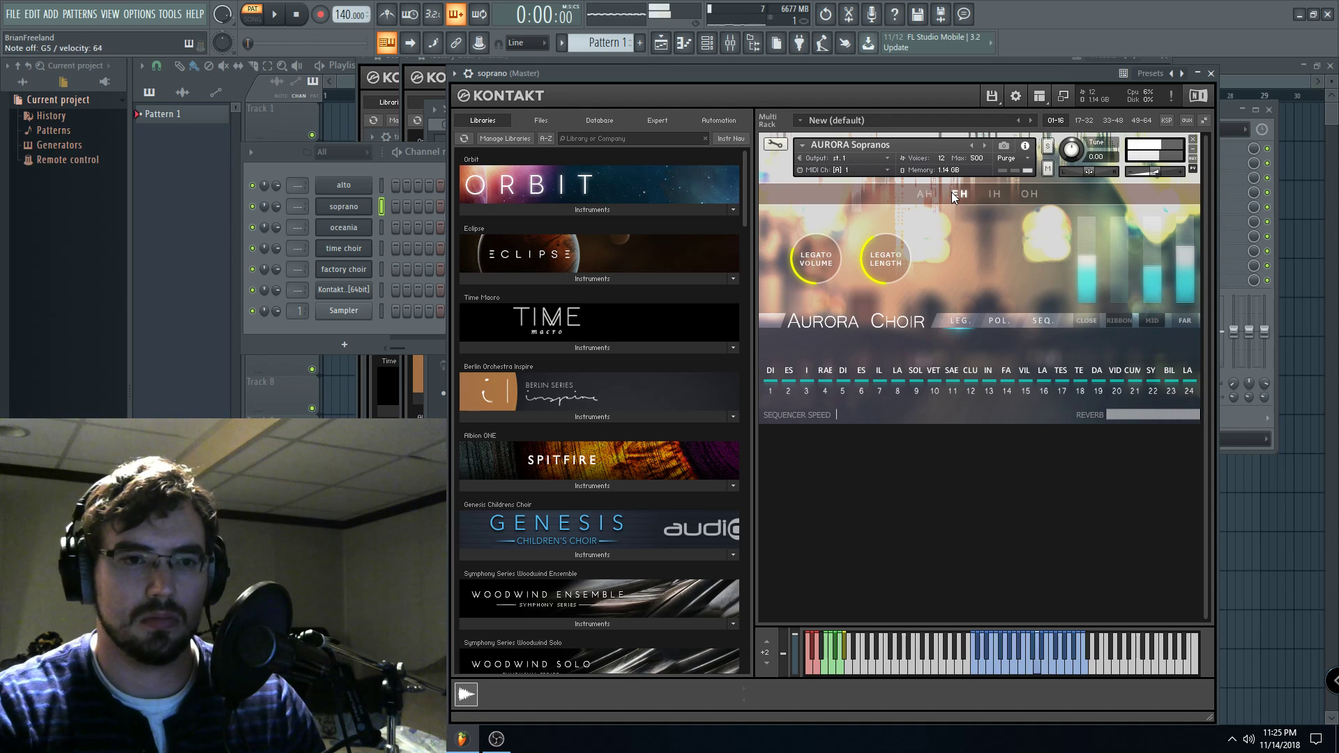
left_click(994, 194)
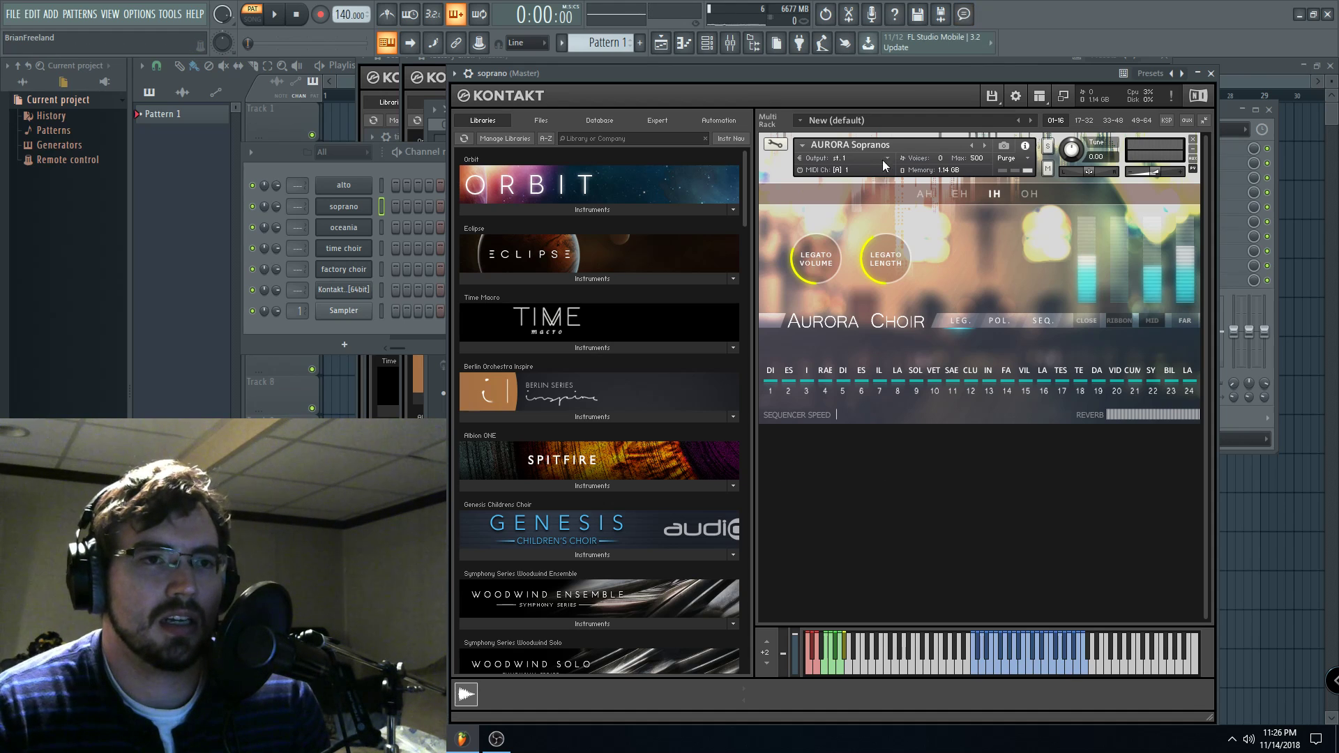
left_click_drag(926, 81, 853, 72)
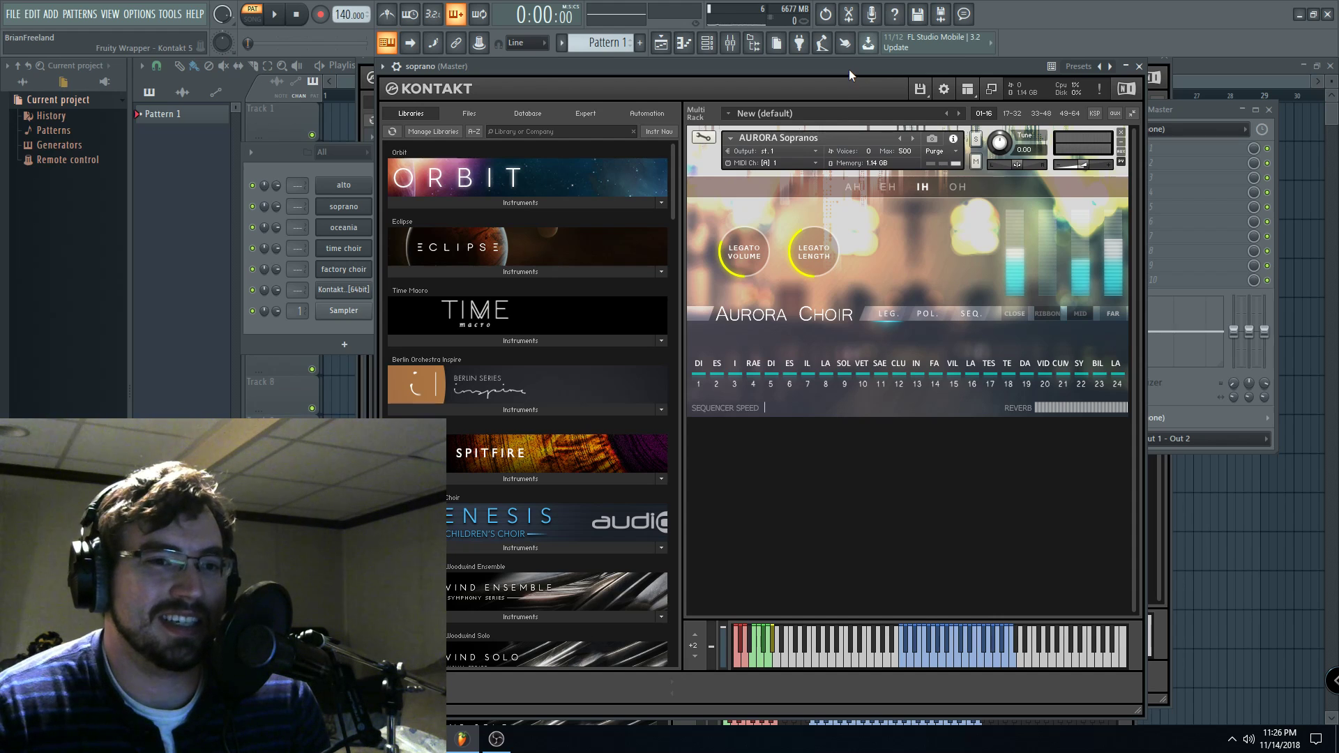
- Open the factory choir channel's Kontakt Choir patch, keeping the channel rack in front
left_click(263, 172)
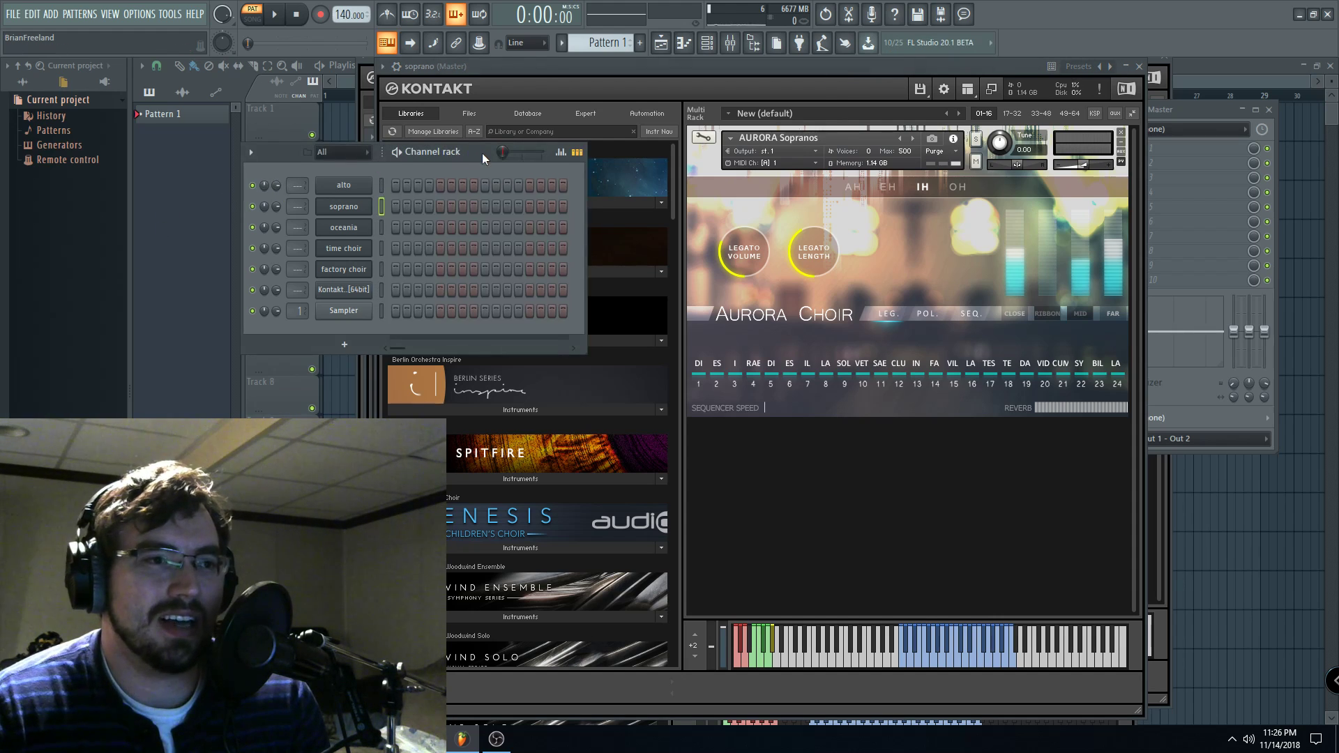
left_click_drag(482, 153, 486, 160)
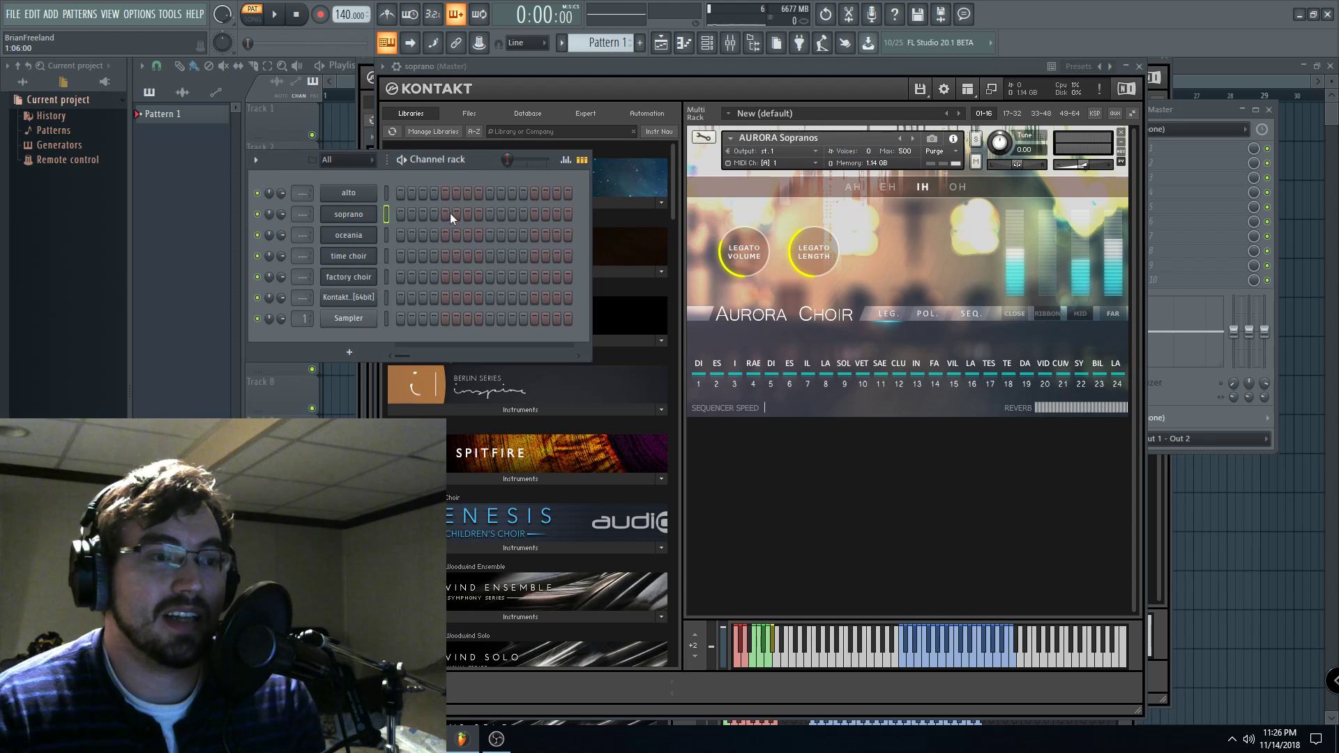
left_click(367, 279)
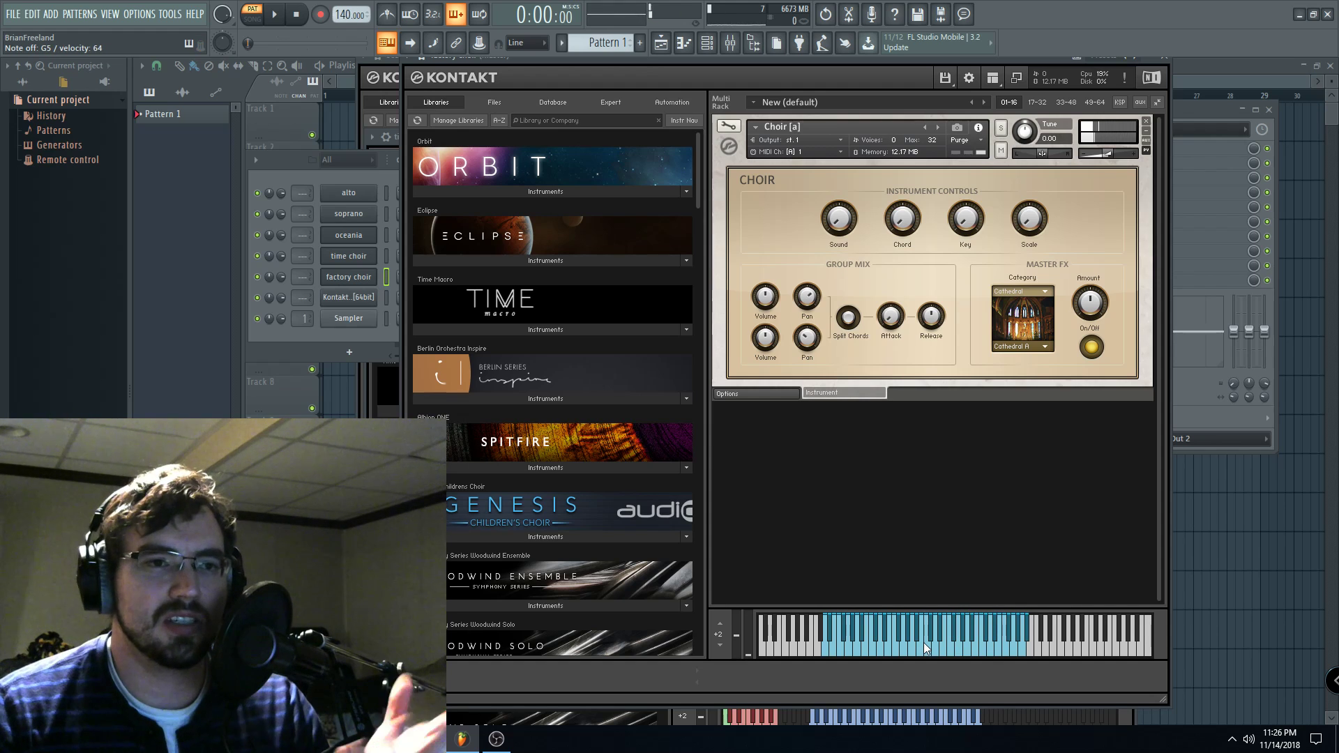
left_click(286, 177)
- Open the Genesis Children's Choir Kontakt instrument beside the channel rack for comparison
left_click_drag(483, 164, 480, 169)
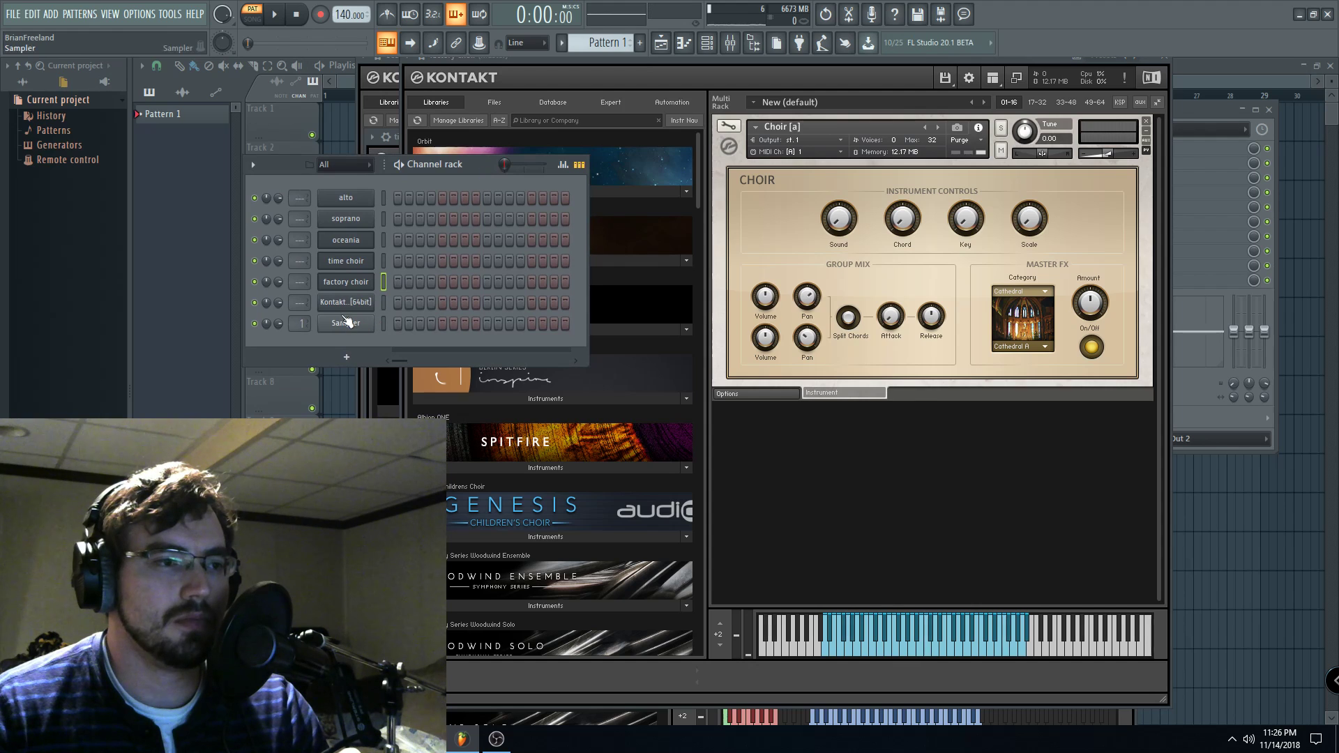
left_click(338, 305)
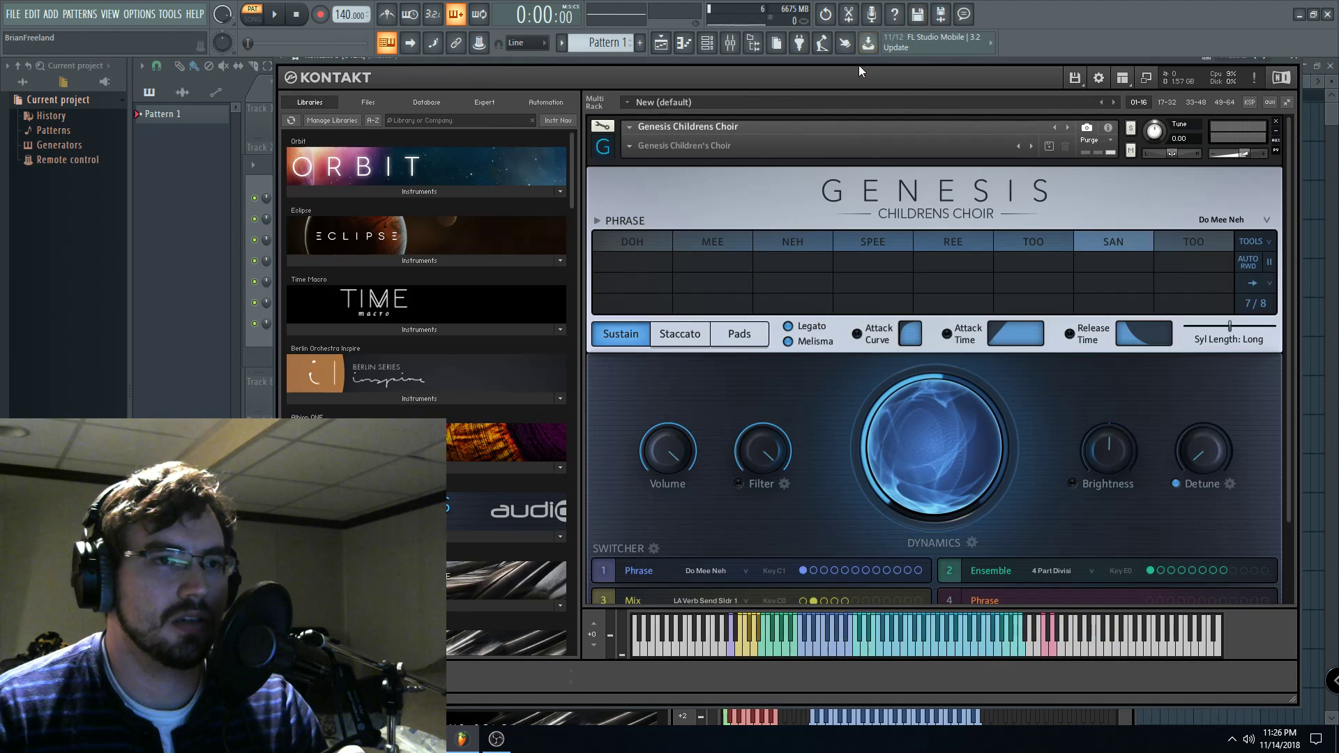
left_click_drag(897, 60, 918, 56)
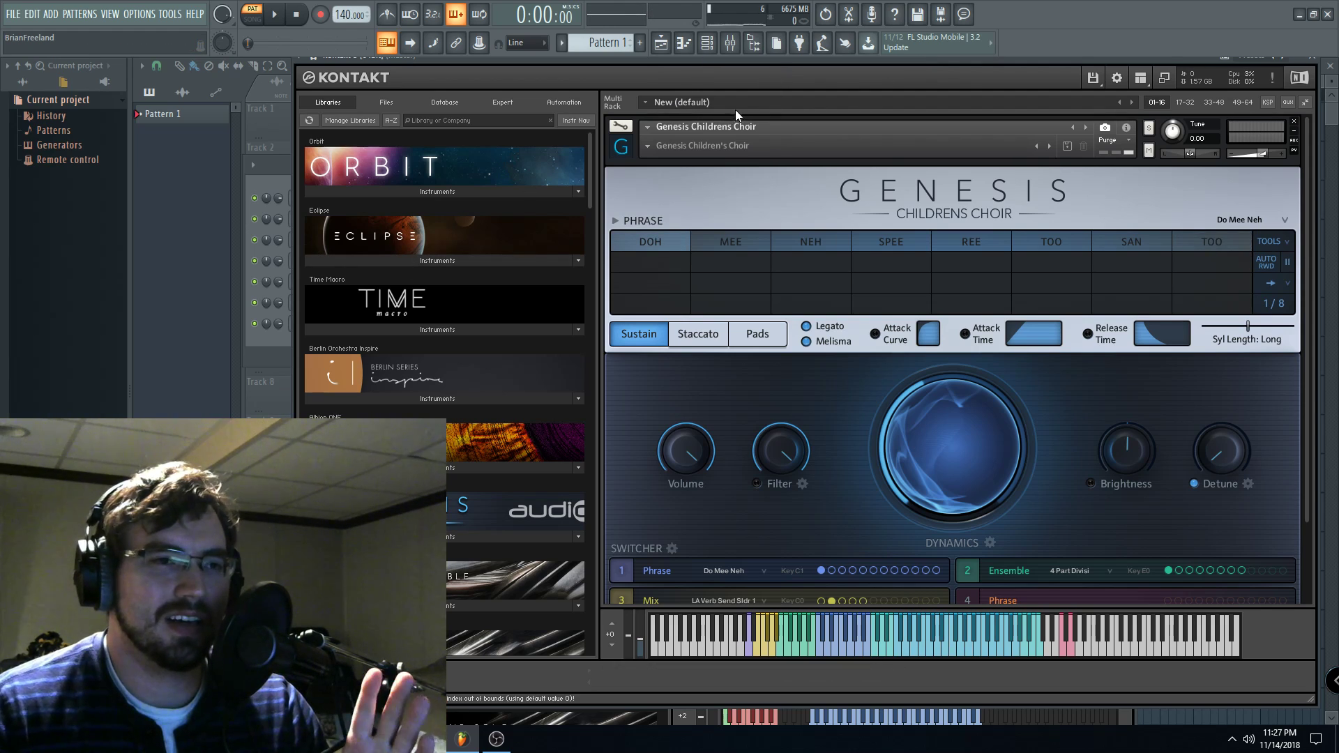
left_click_drag(752, 61, 746, 62)
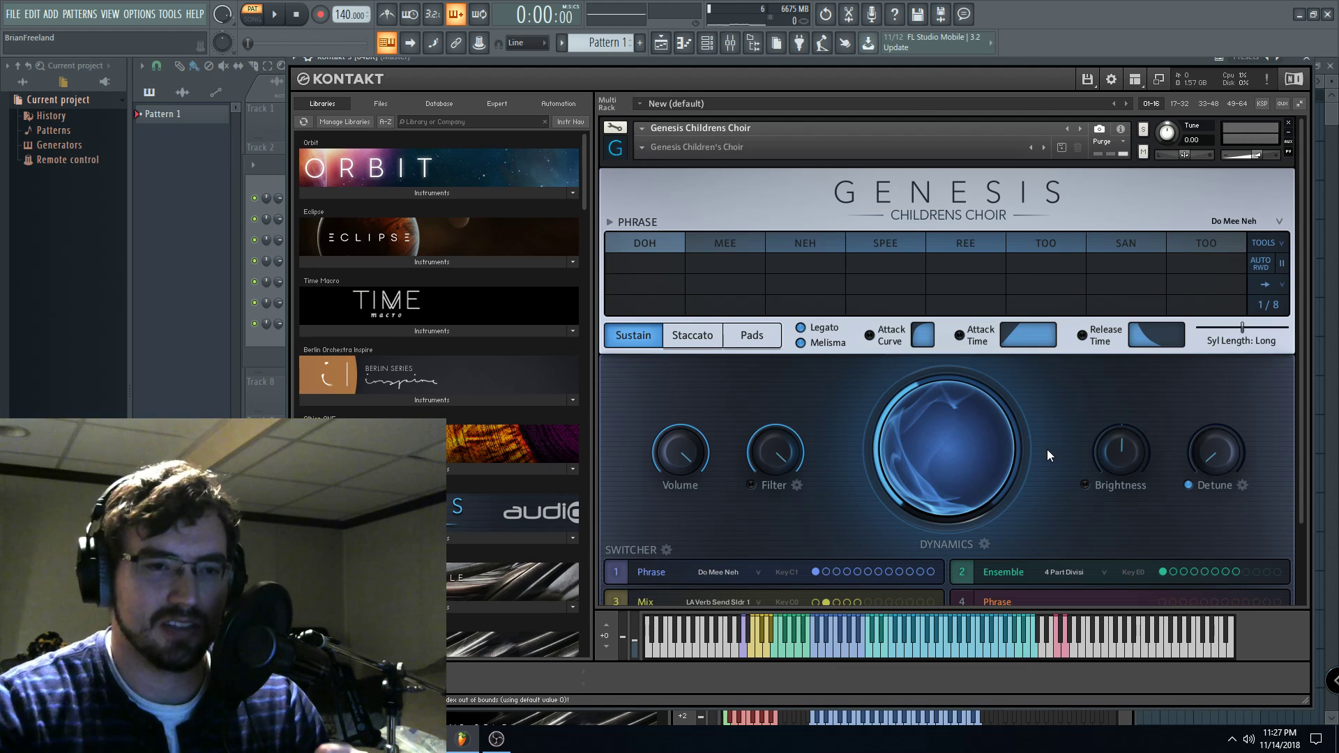
key("F6")
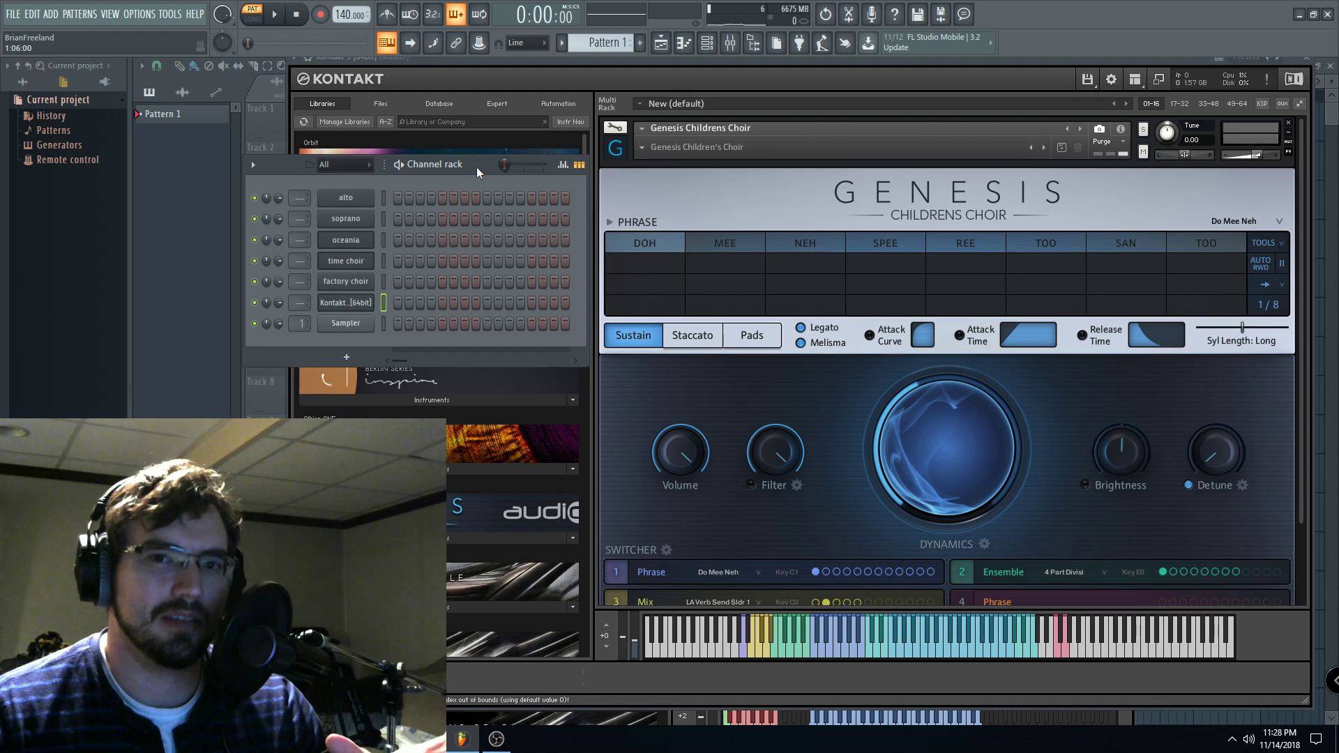
- Open the time choir channel's Kontakt window with the 03. Mixed Choir Multi patch
left_click_drag(477, 169, 467, 174)
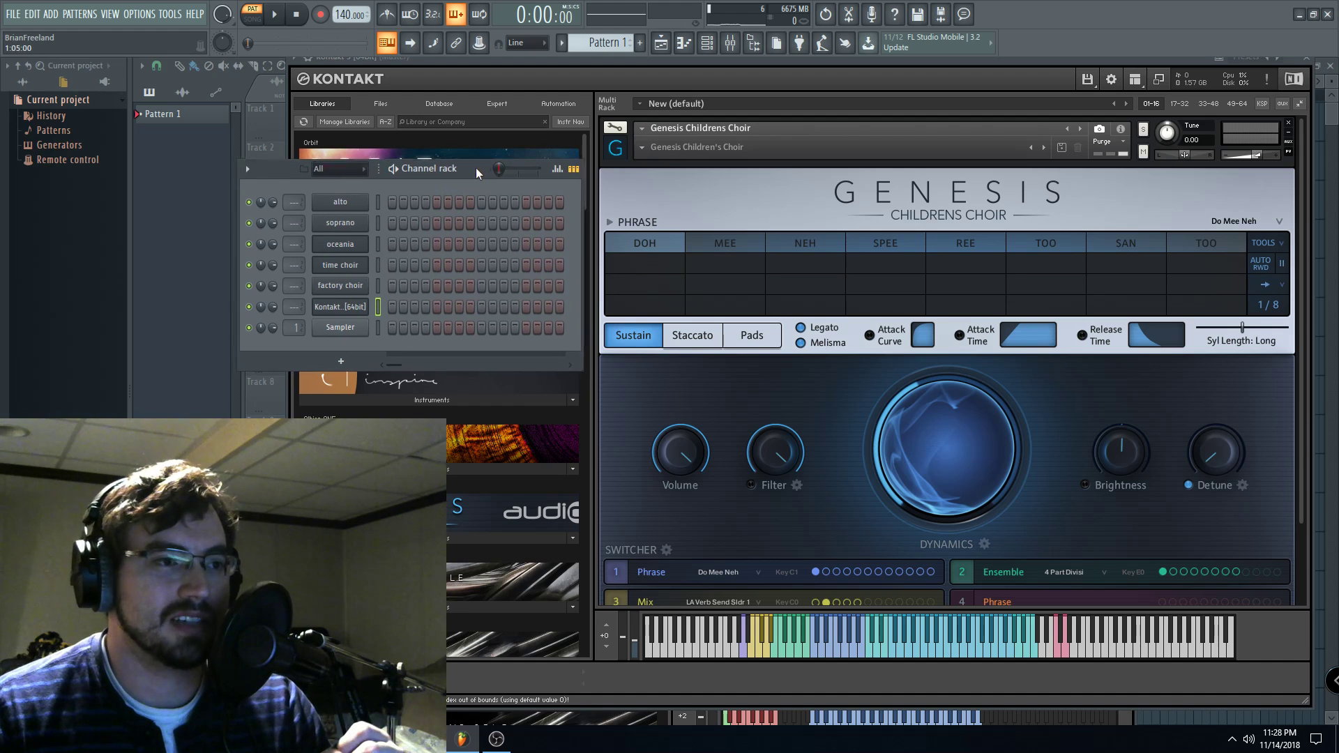
left_click(357, 269)
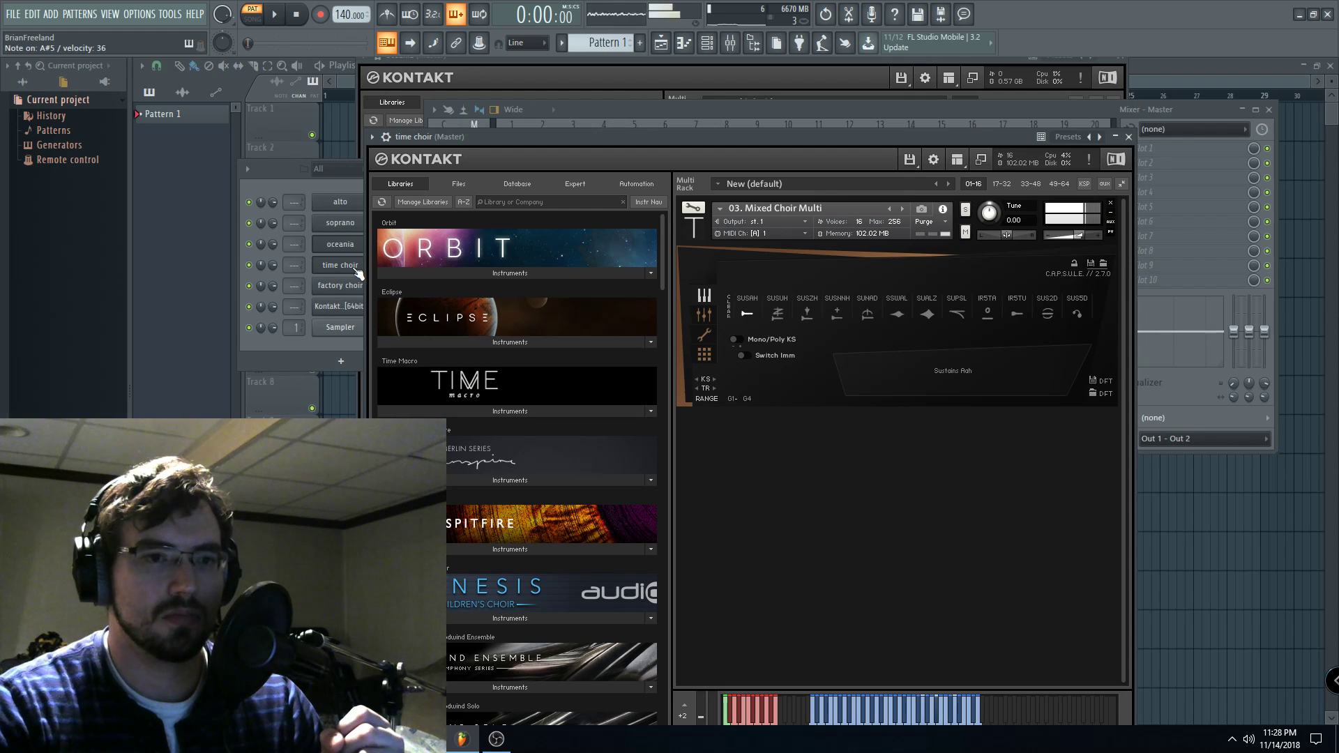
- Move the time choir Kontakt window up and right, with the channel rack in front
left_click_drag(653, 138, 685, 67)
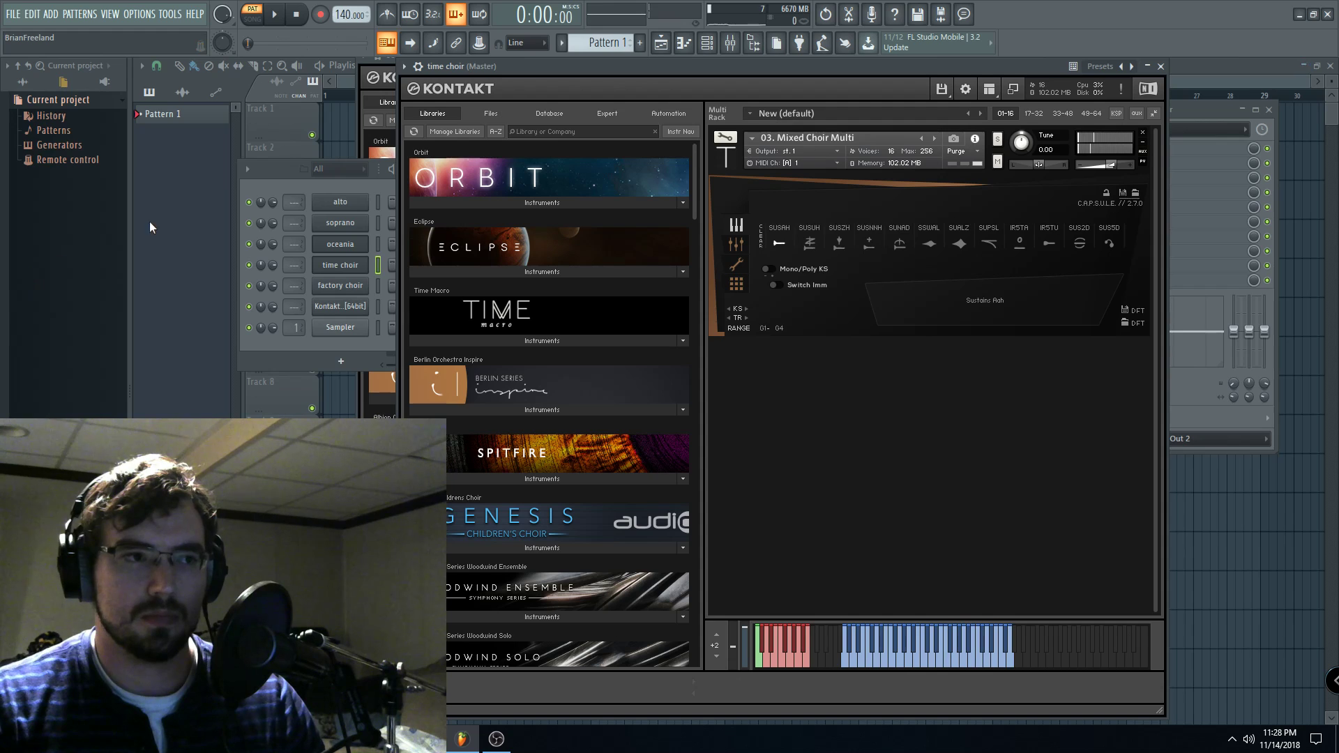
left_click(260, 185)
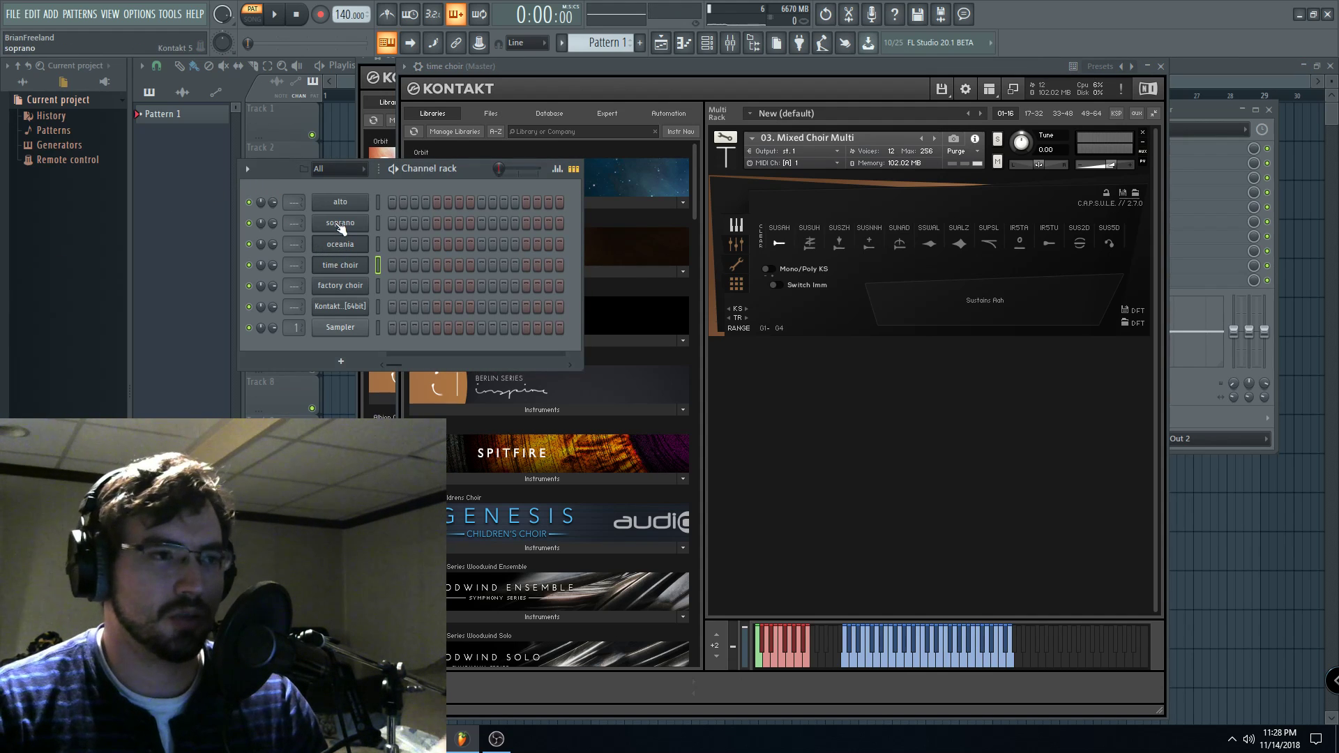
- Switch the soprano channel's AURORA Sopranos to sequencer mode and open the channel's options
left_click(342, 225)
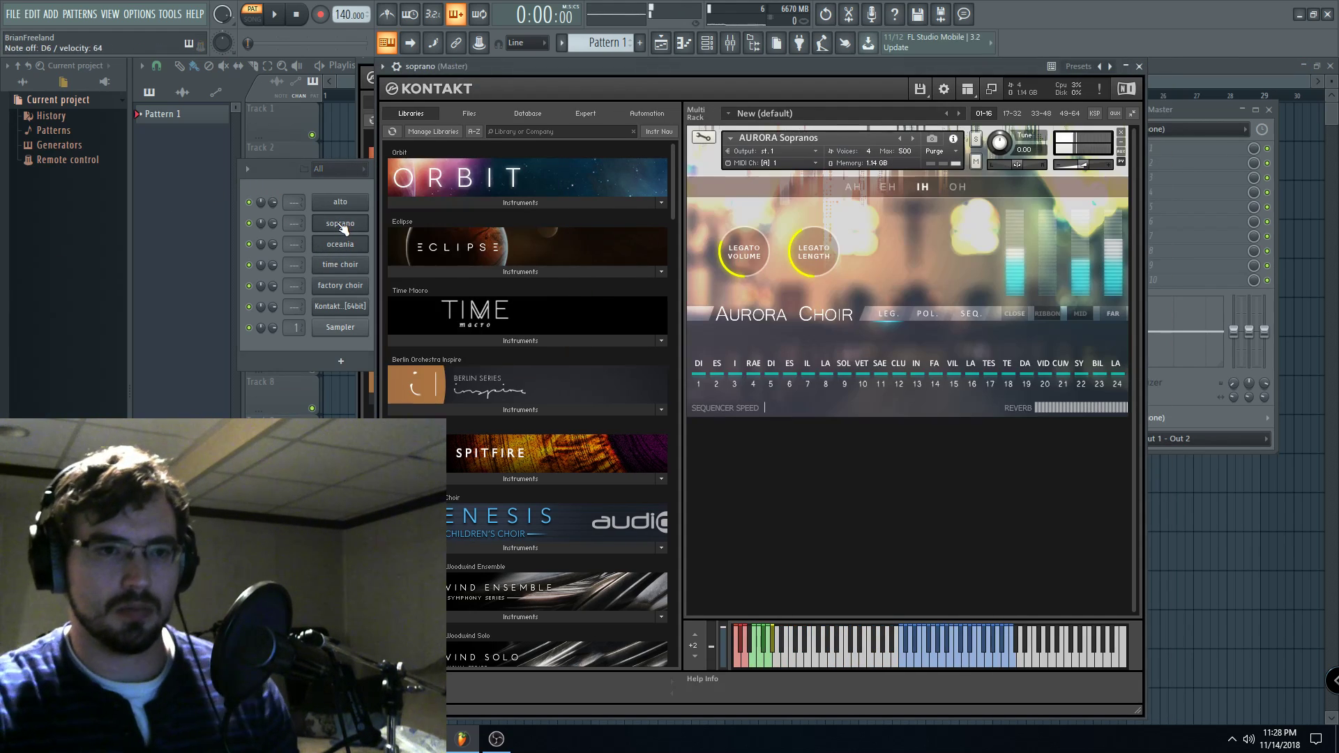
left_click(977, 315)
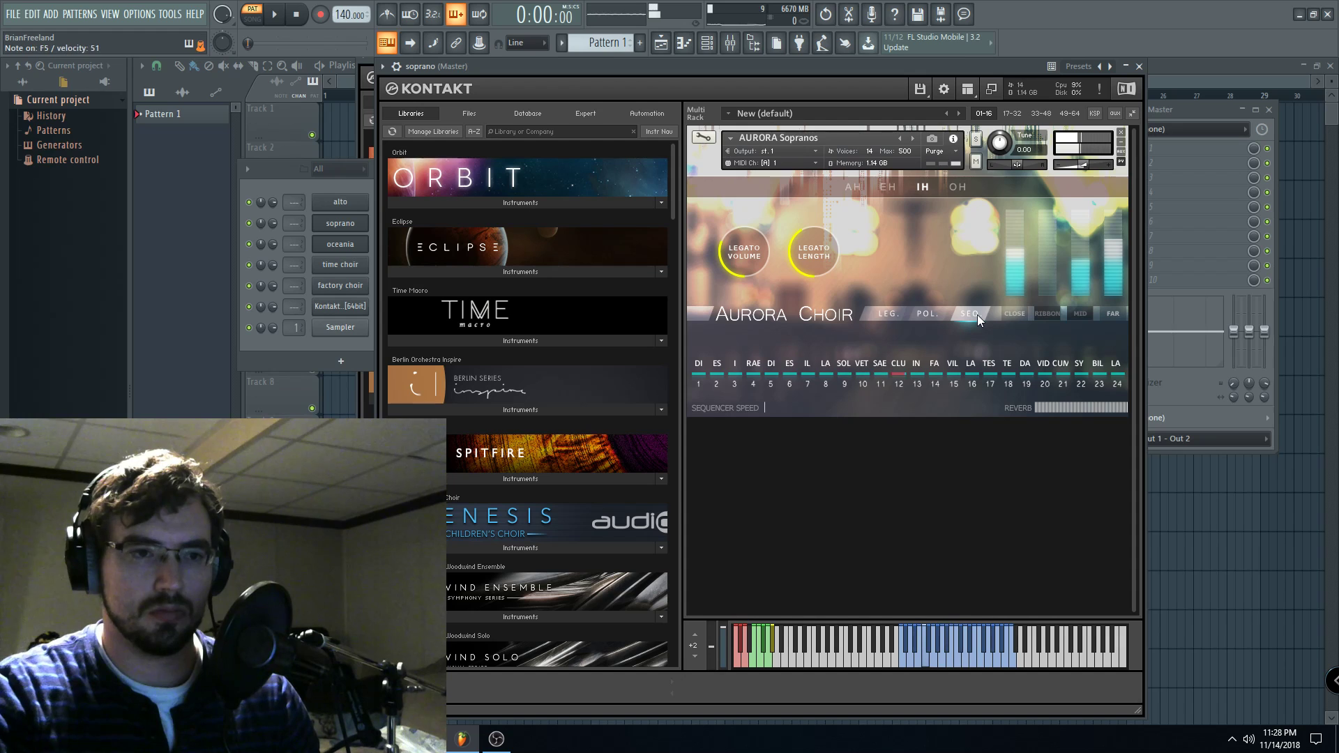
right_click(353, 224)
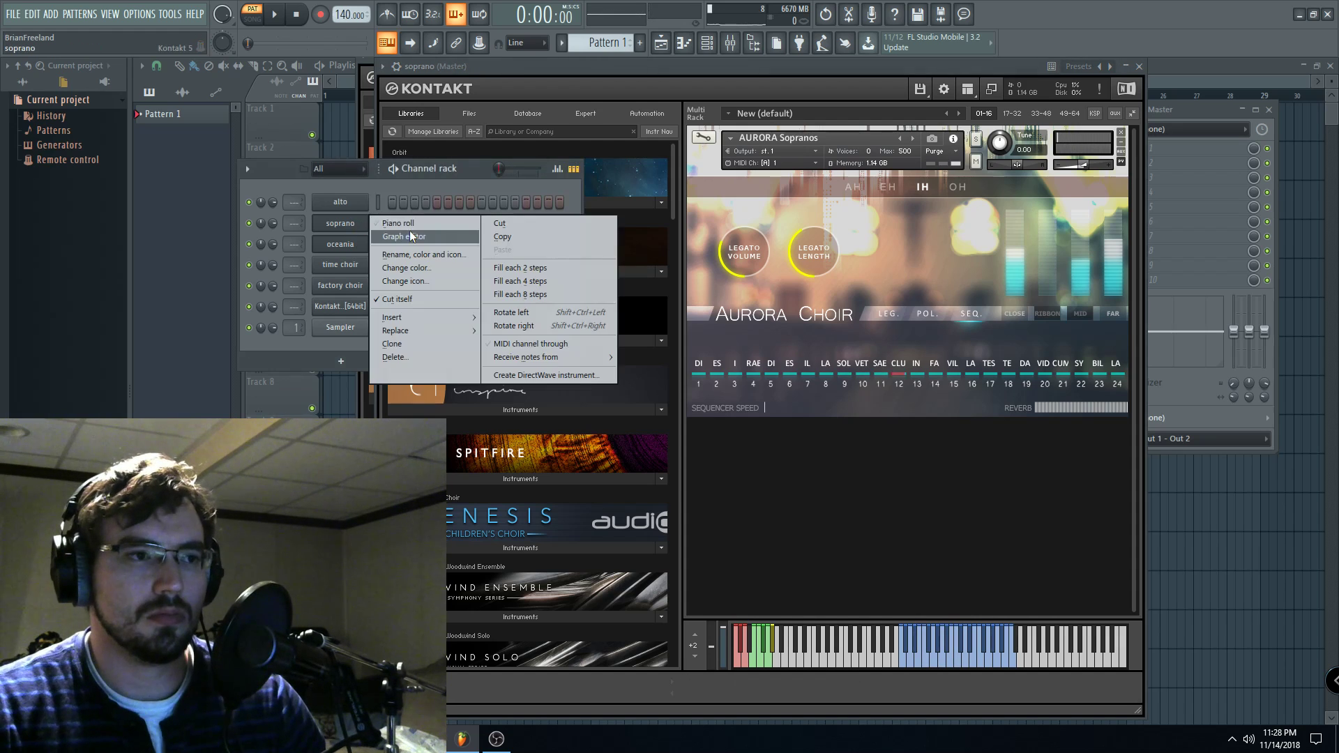
- Audition notes in the soprano piano roll, then build the first A5/C6/E6 chord at the pattern start
left_click(376, 223)
left_click(721, 309)
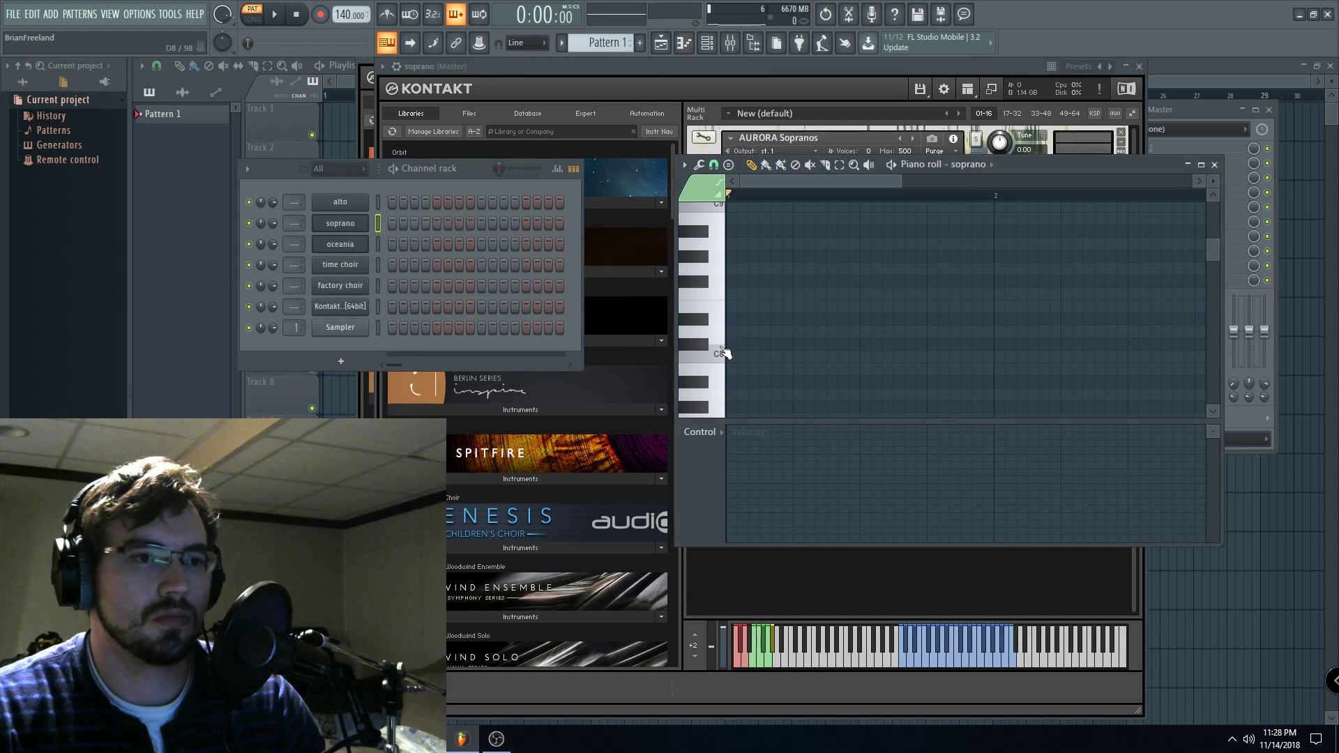
left_click(723, 356)
scroll(723, 328, "down", 5)
left_click(729, 283)
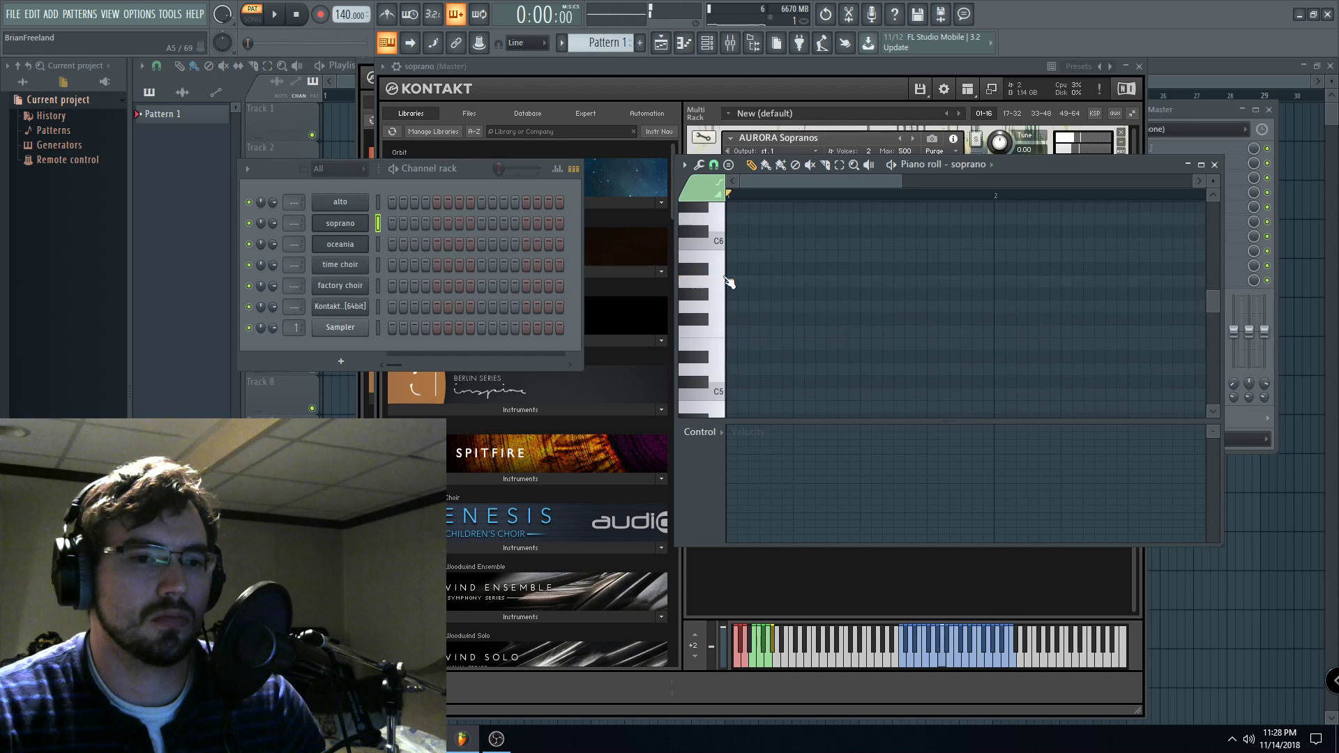
left_click(758, 281)
scroll(757, 279, "up", 1)
left_click(754, 270)
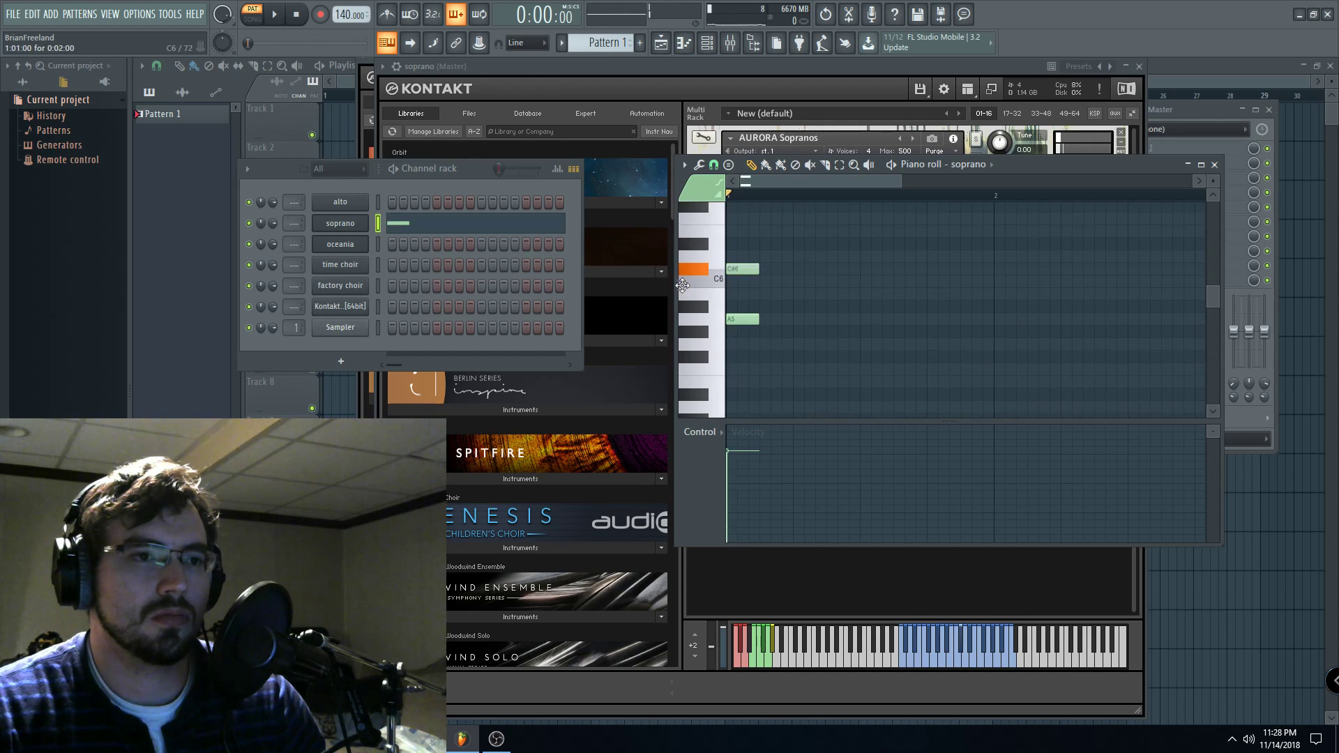
left_click_drag(750, 270, 747, 282)
left_click(744, 231)
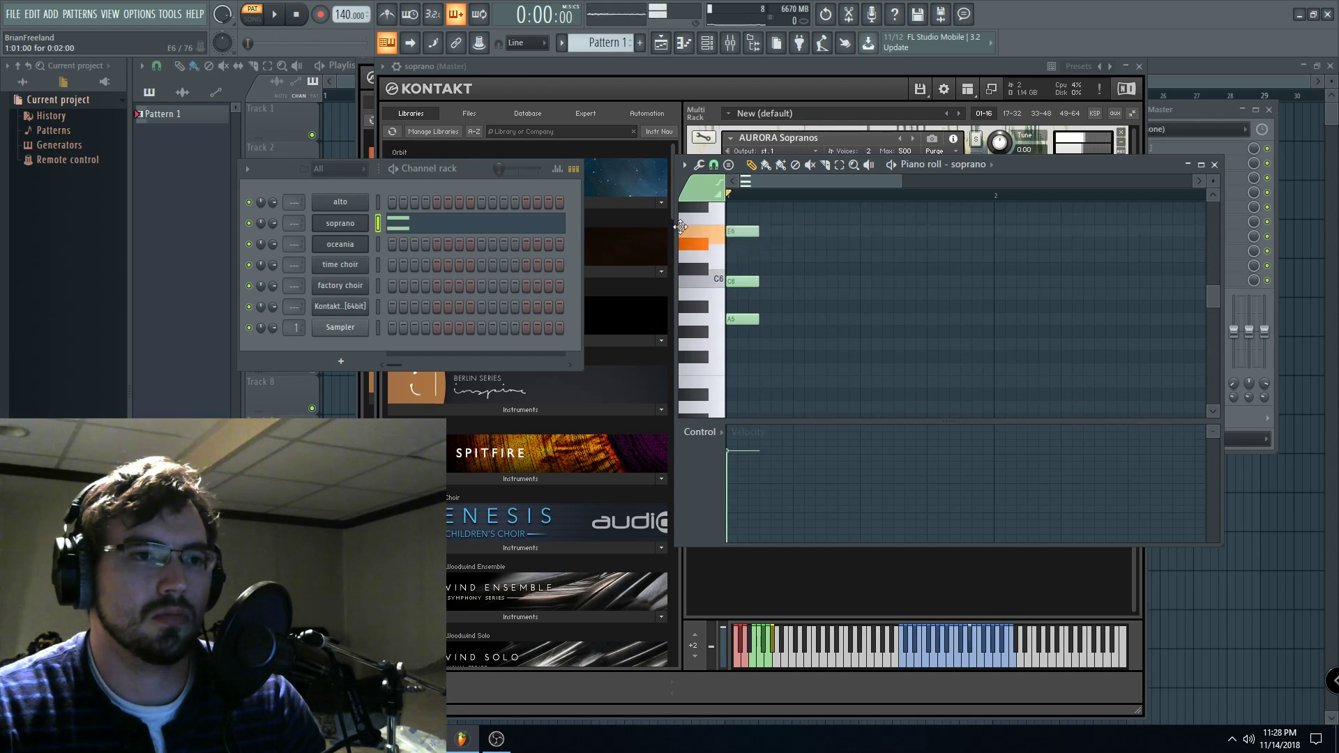
- While looping, add two more E6/C6/A5 chords and an F6/C6/A5 chord, then drop everything an octave
key("space")
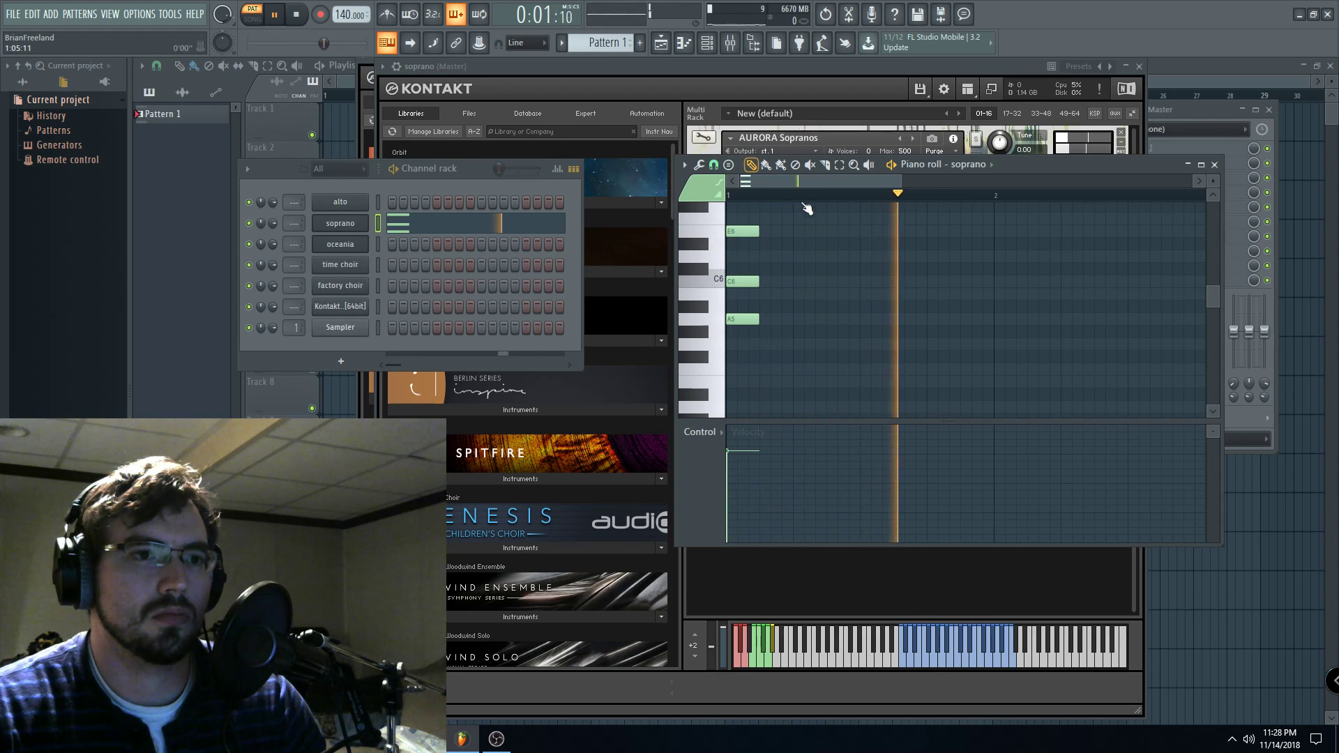
left_click(804, 231)
left_click(802, 281)
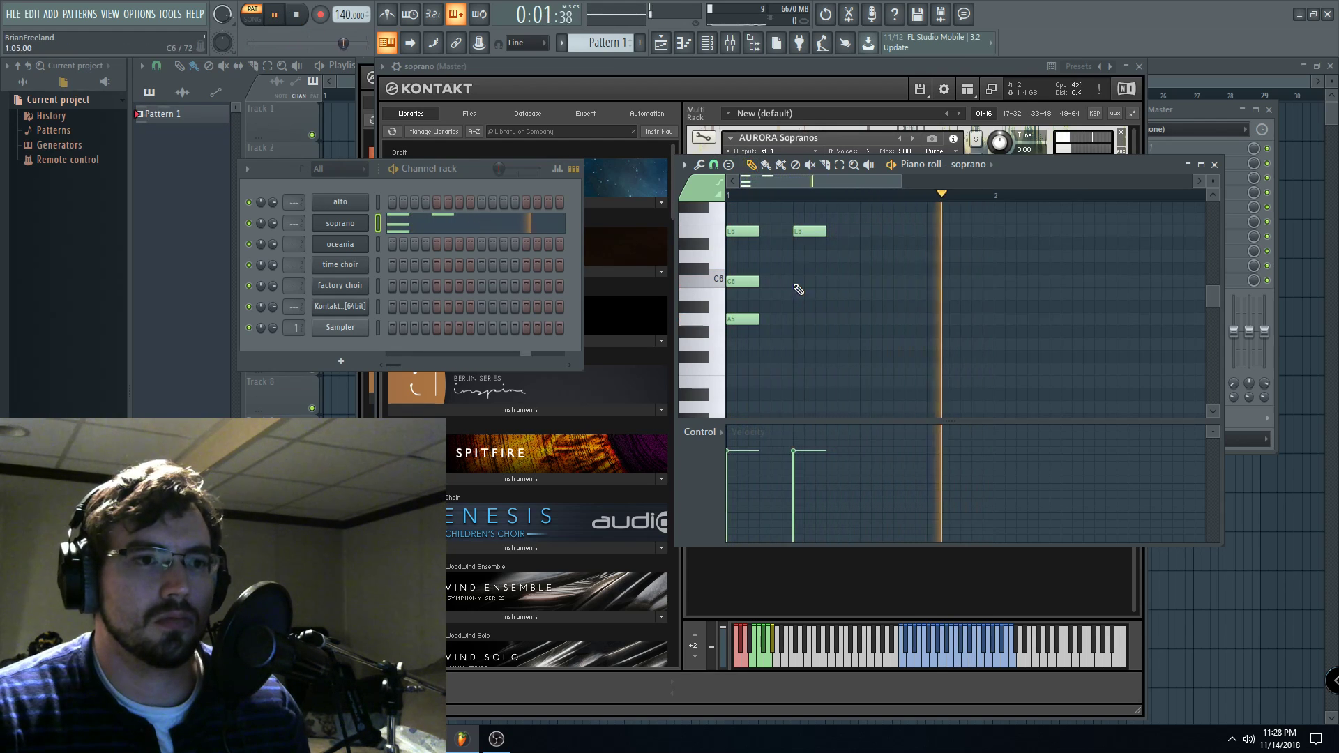
left_click(808, 319)
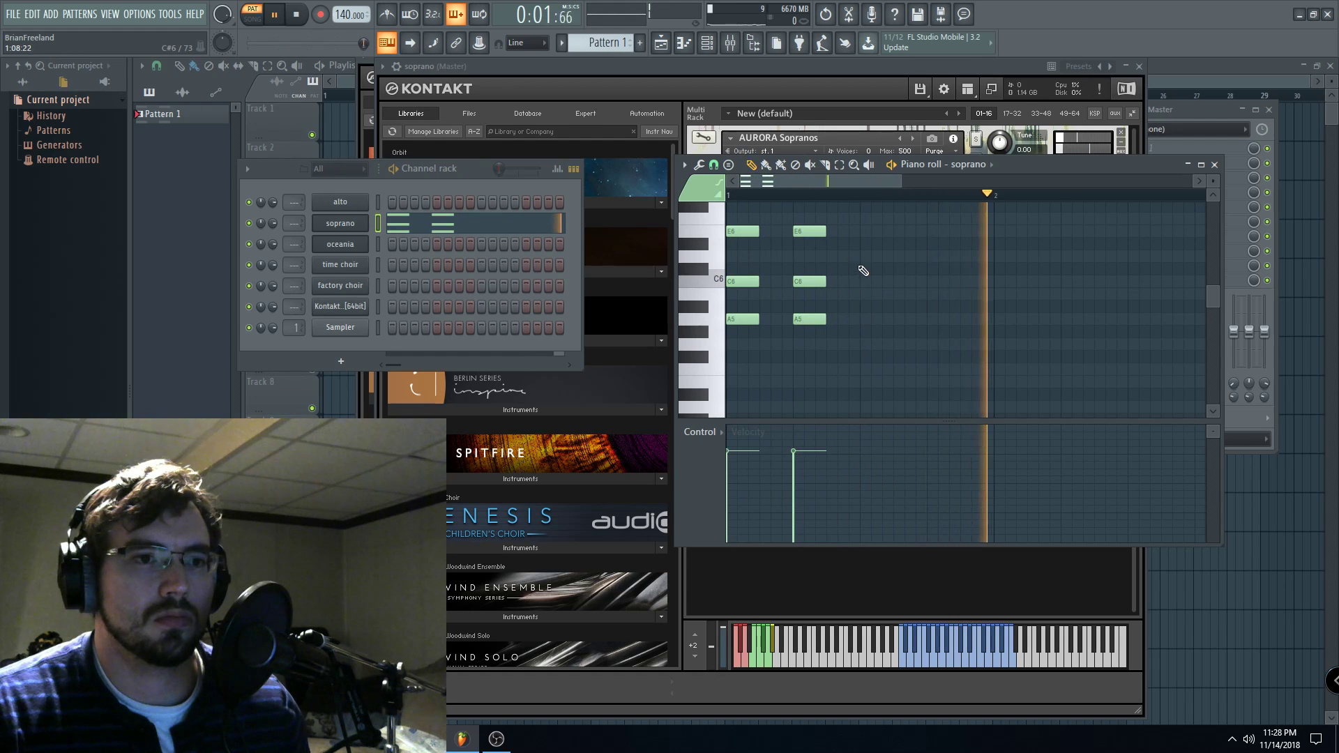
left_click(870, 231)
left_click(867, 281)
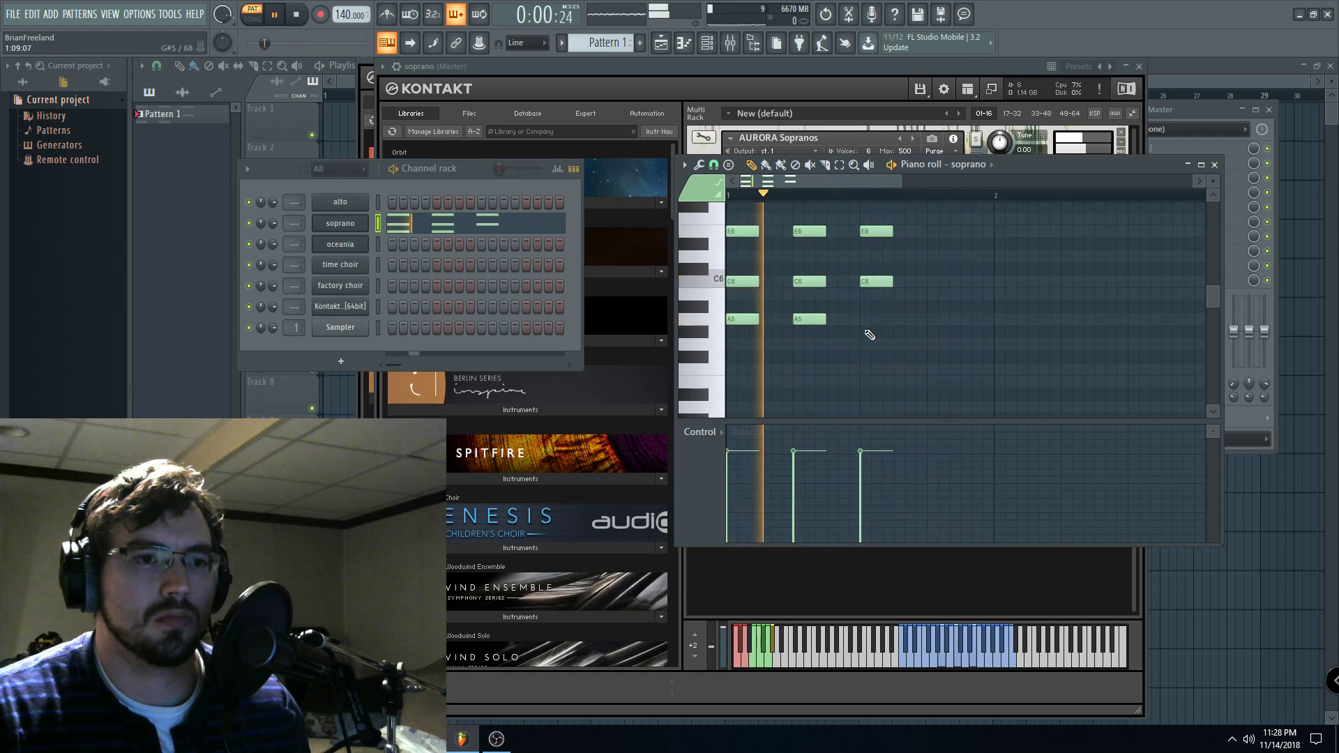
left_click(863, 318)
left_click(934, 219)
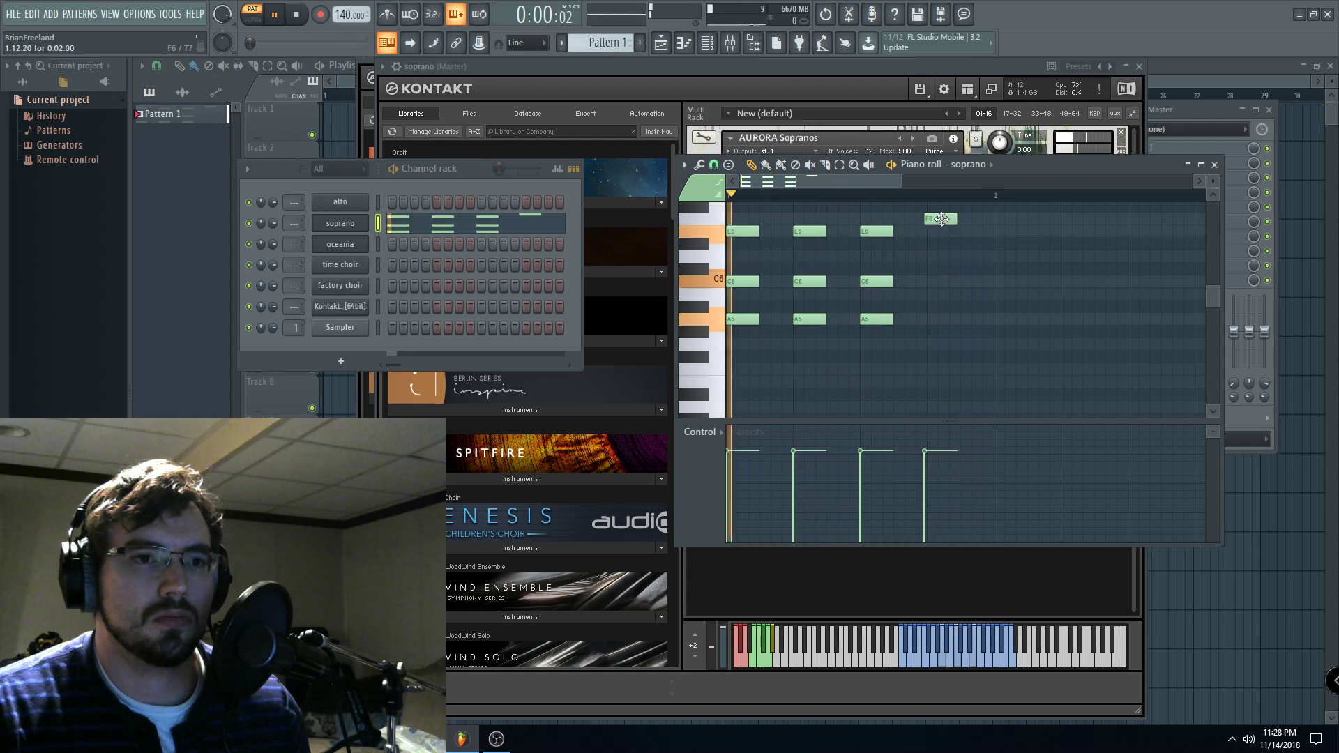
left_click(935, 281)
left_click(936, 318)
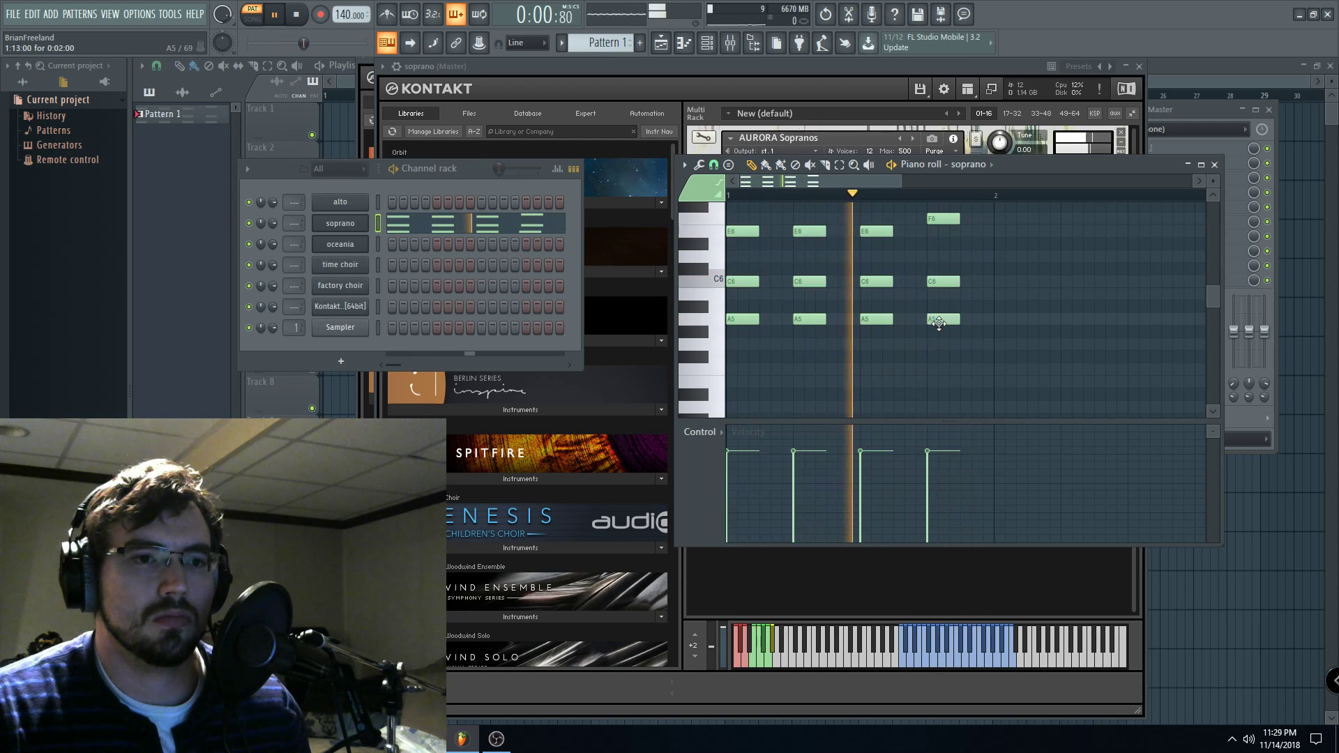
key("ctrl+Down")
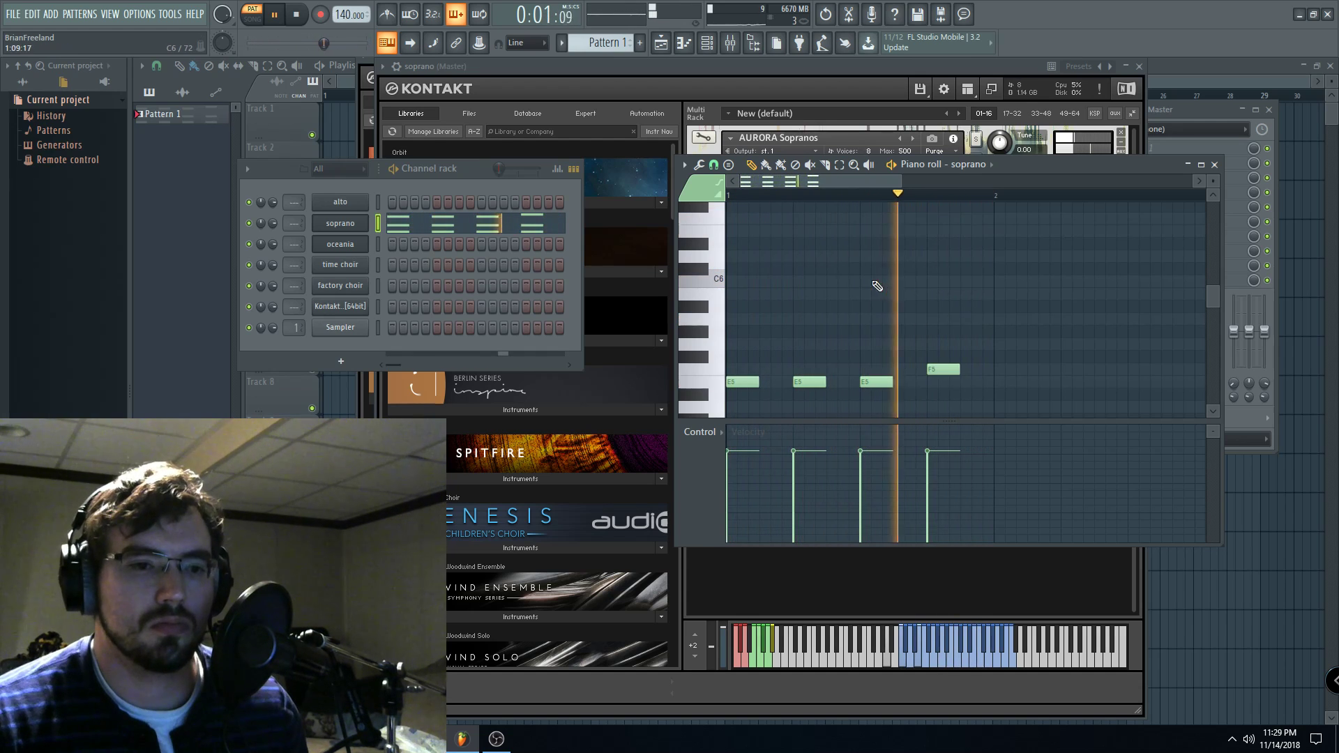
scroll(895, 288, "down", 3)
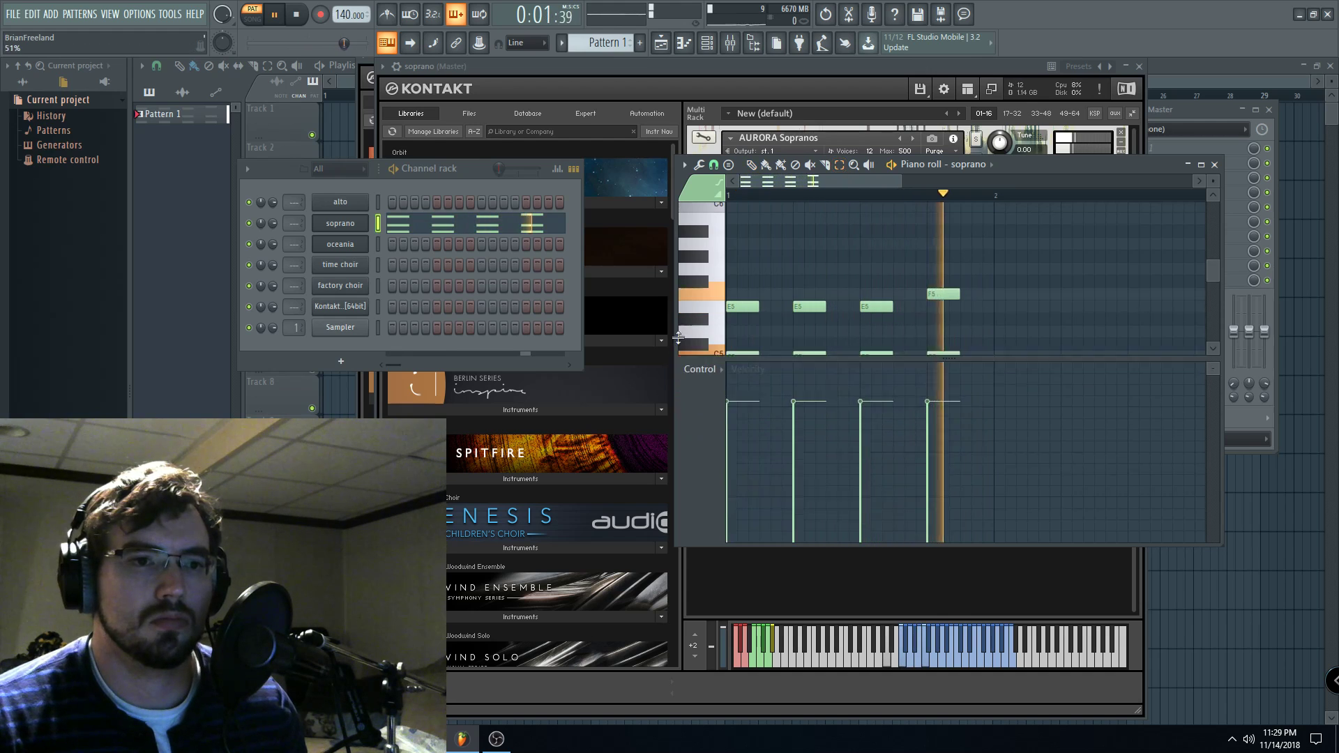
- Select all soprano notes, shift them by octave, and enlarge the note grid above the velocity pane
left_click(606, 273)
left_click(684, 43)
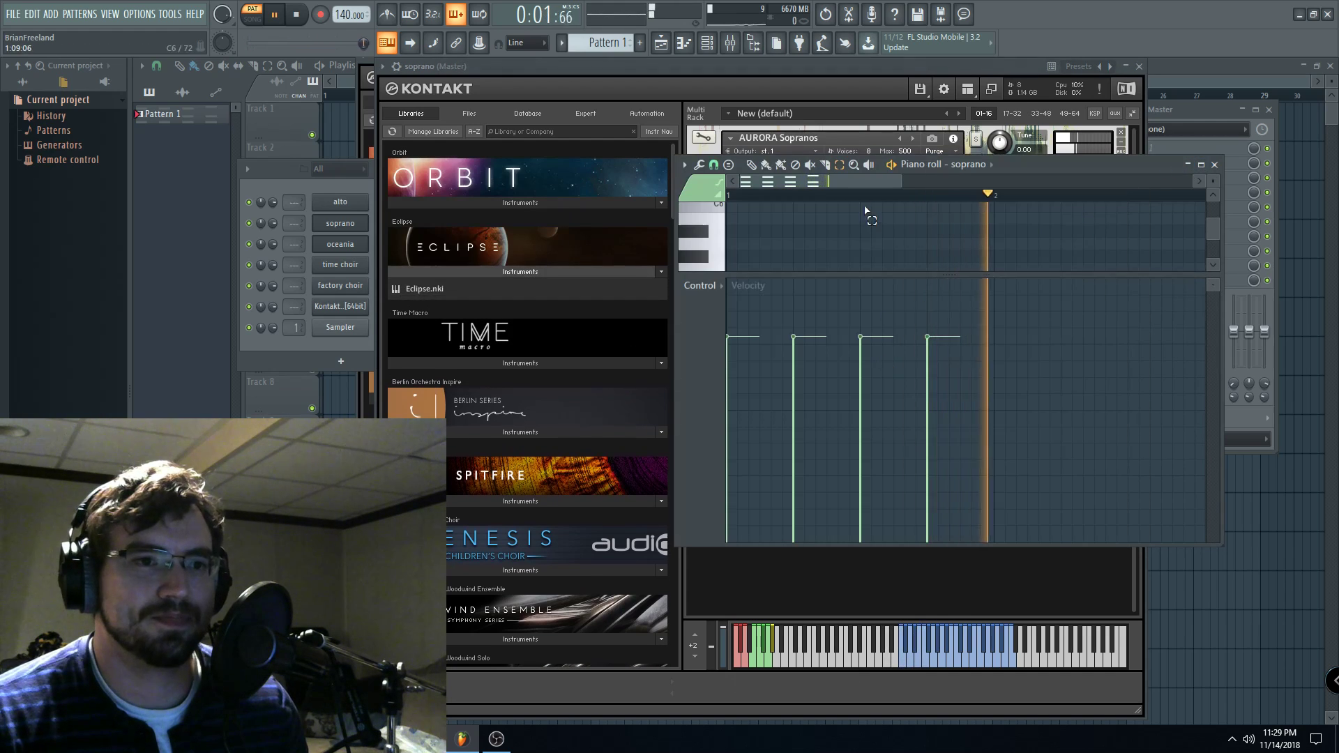
key("ctrl+a")
key("ctrl+Down")
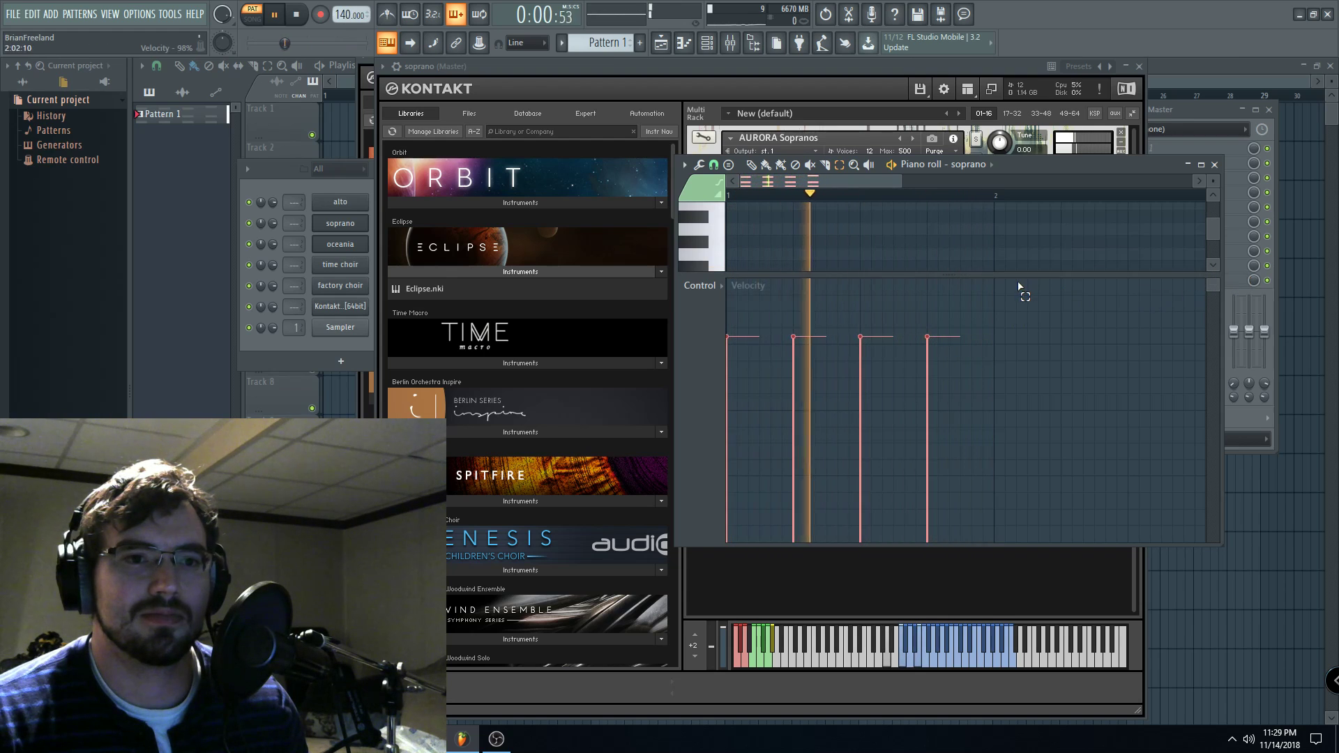
left_click_drag(897, 283, 897, 429)
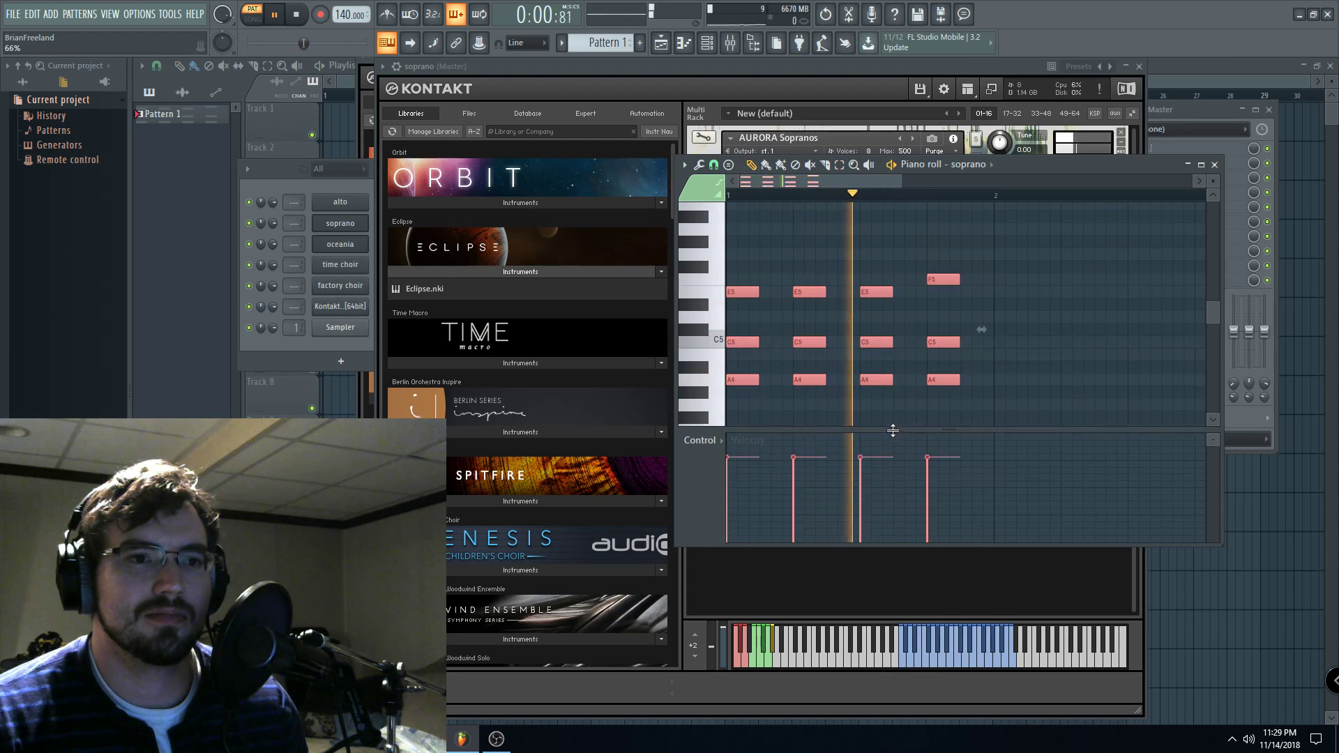
key("ctrl+Up")
key("Down")
key("Down")
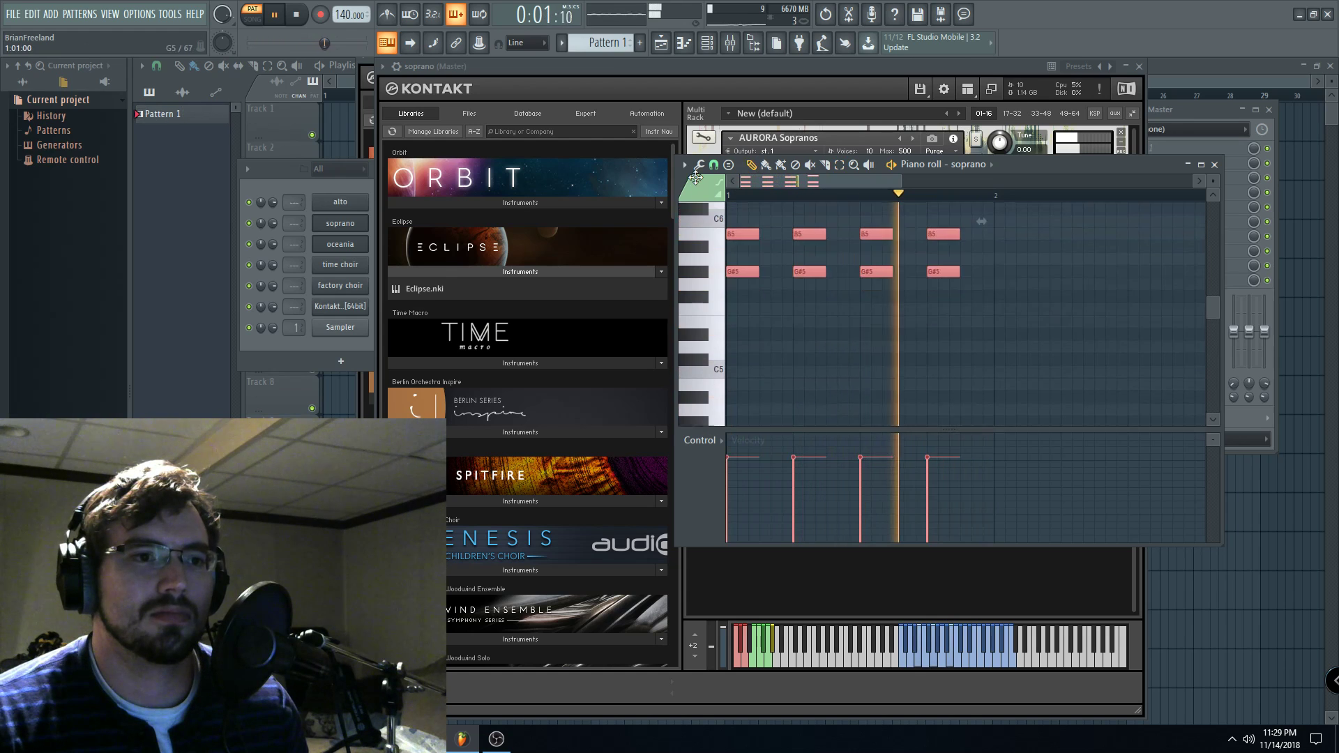
left_click(1043, 356)
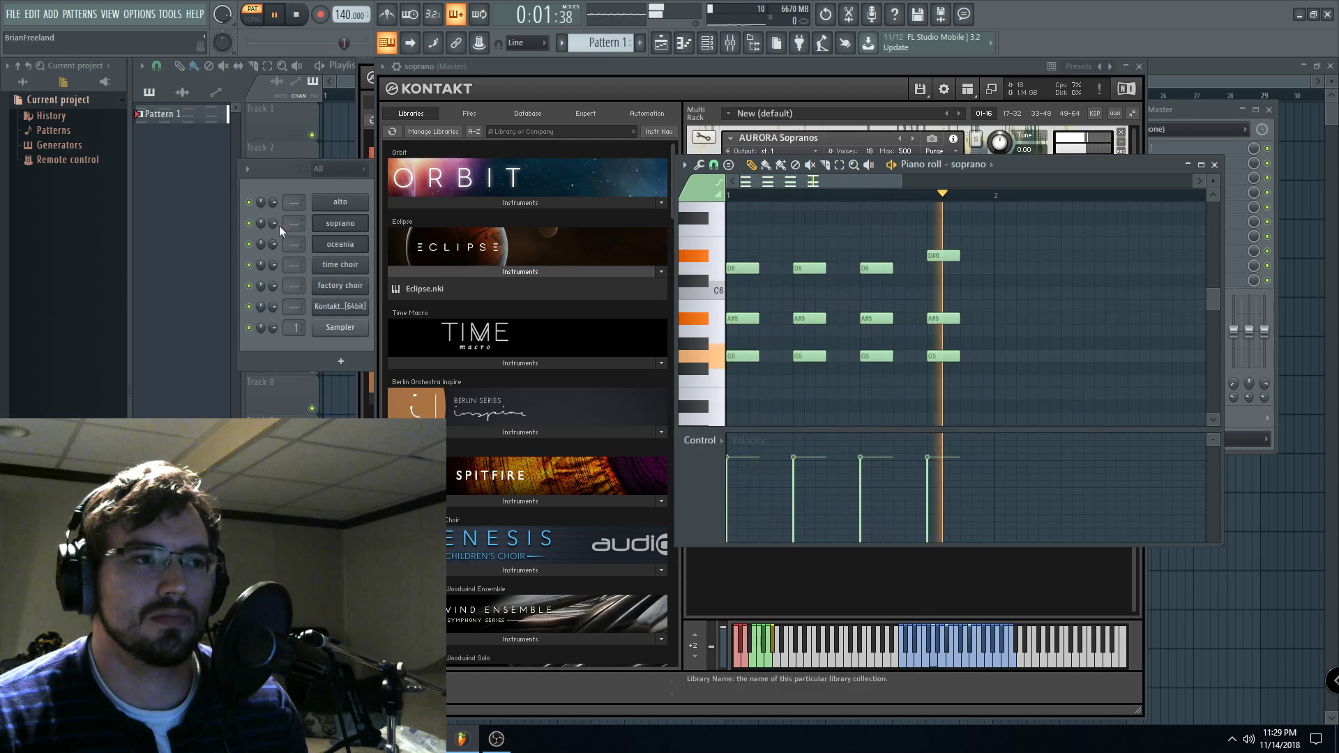
- Stop playback, bring the channel rack forward, and expand Generators in the browser
key("ctrl+a")
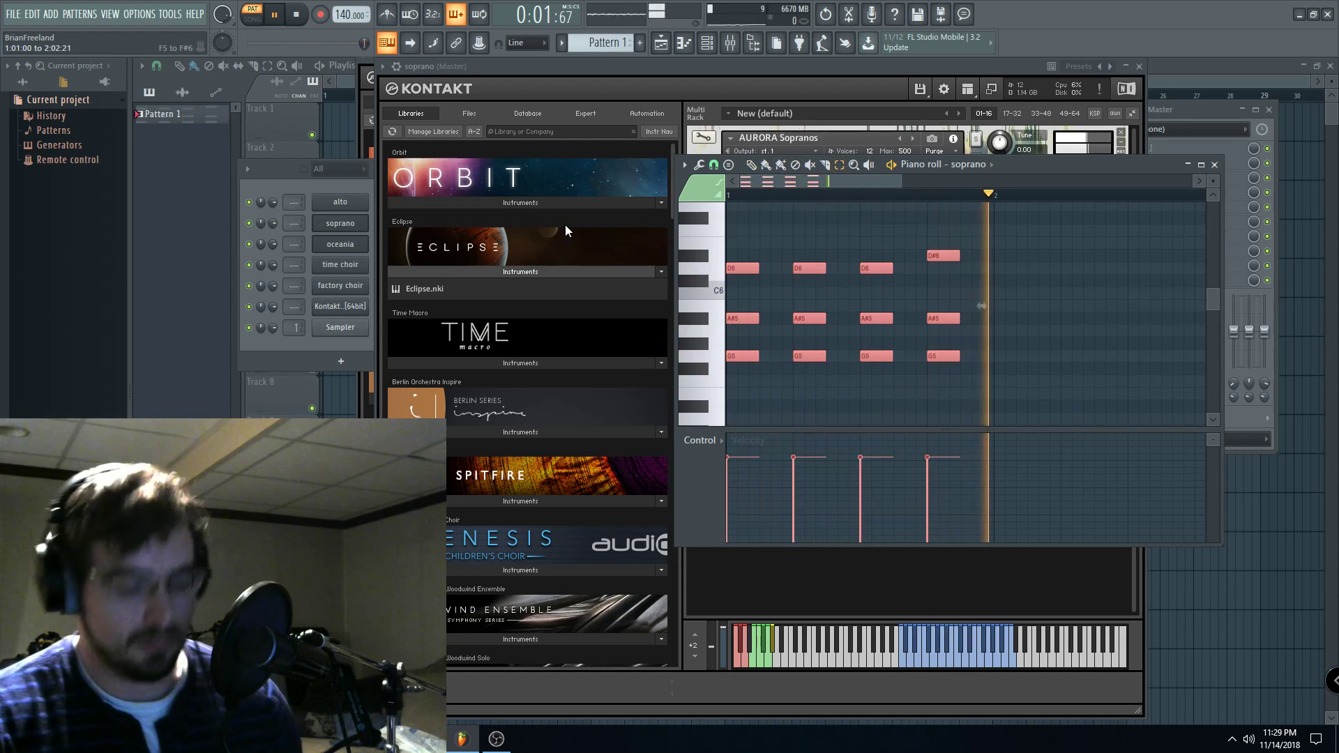
left_click(784, 69)
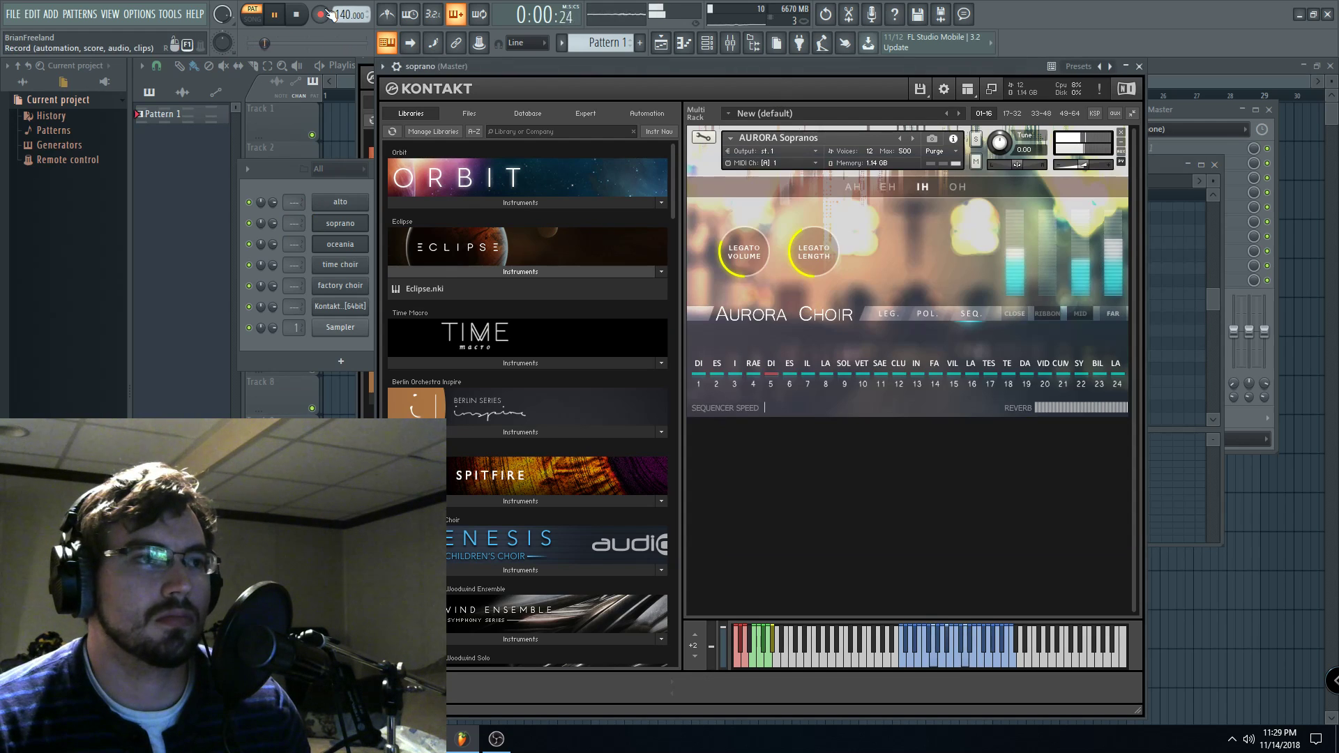
left_click(305, 25)
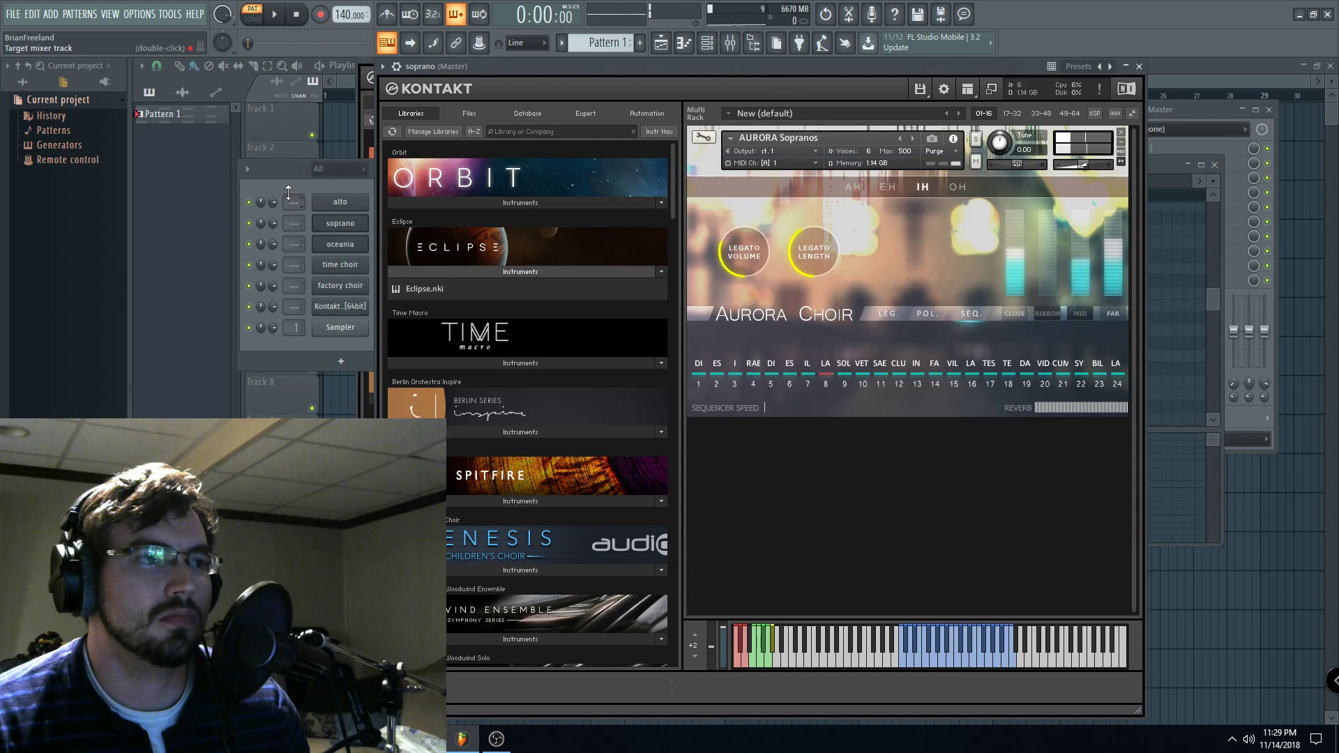
left_click(342, 356)
left_click(59, 145)
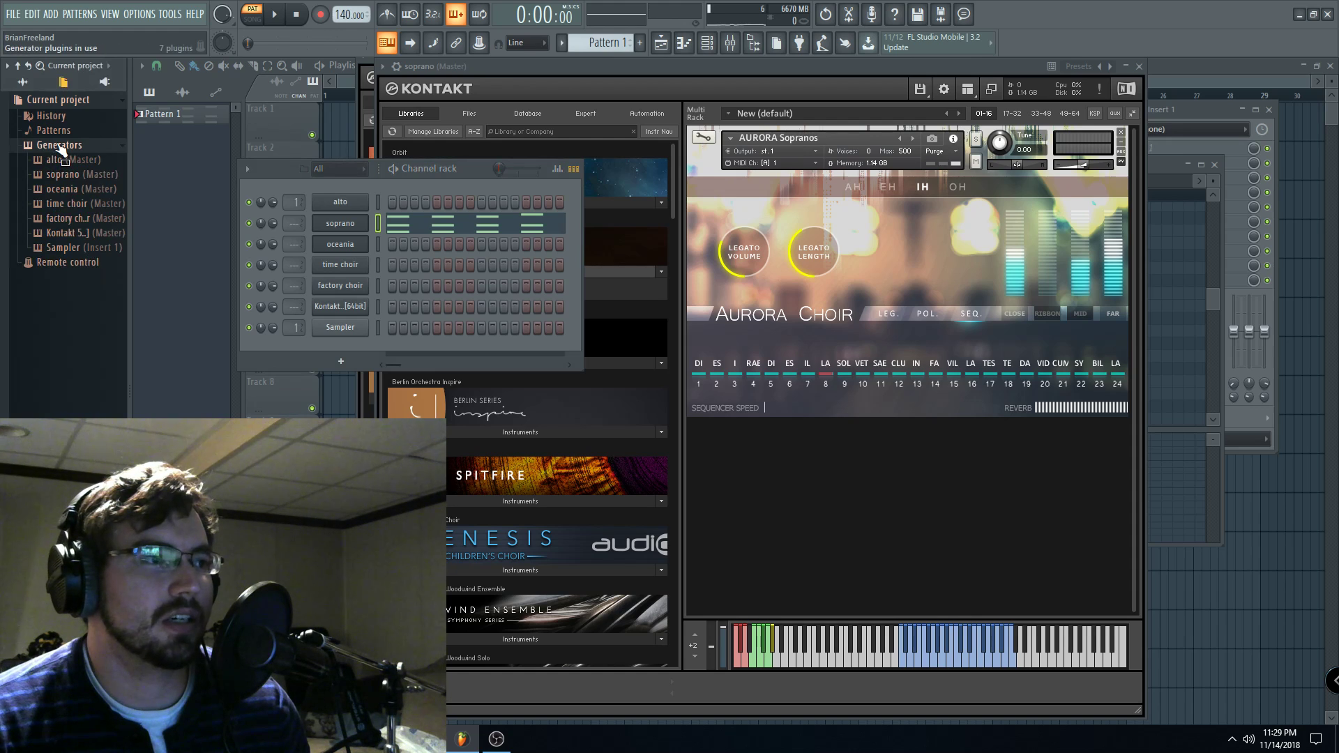
- Add Attack Hat 16 from Drums (ModeAudio) > Hi Hats as a new channel
left_click(59, 145)
left_click(23, 81)
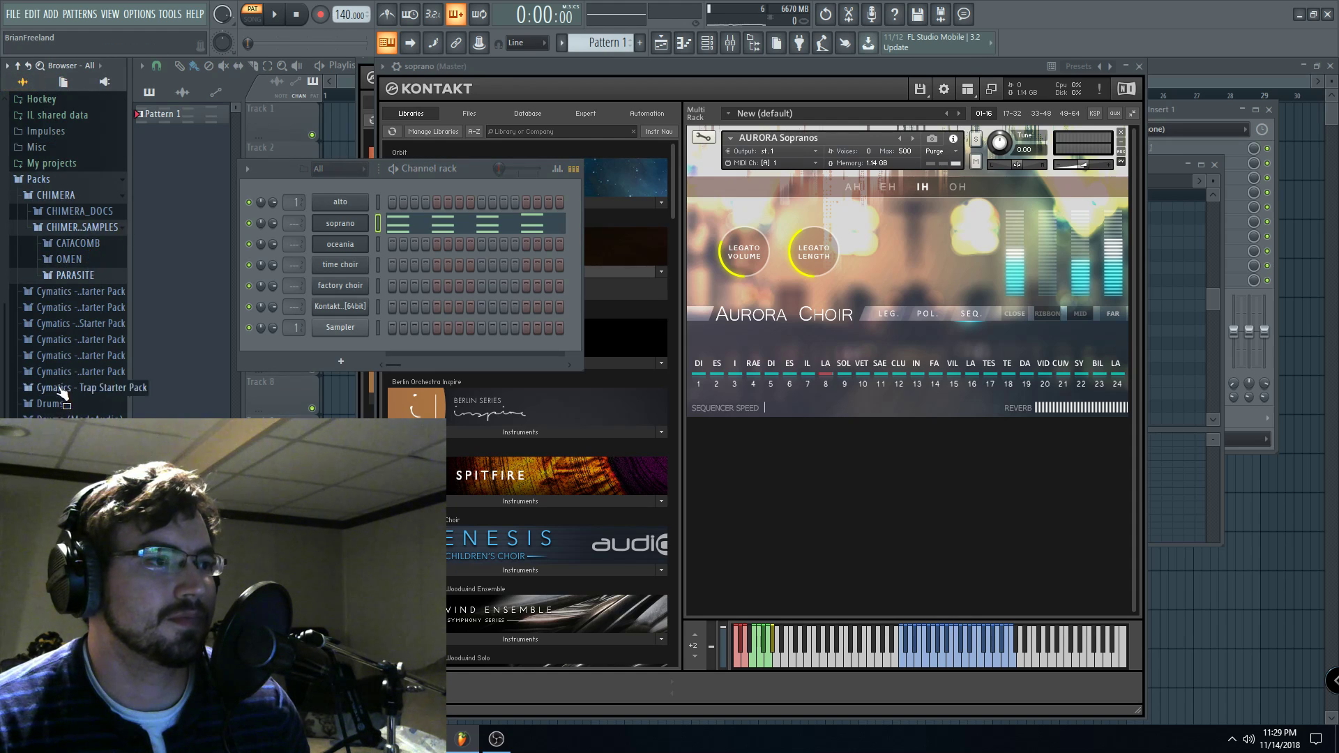
left_click(56, 195)
scroll(66, 279, "down", 5)
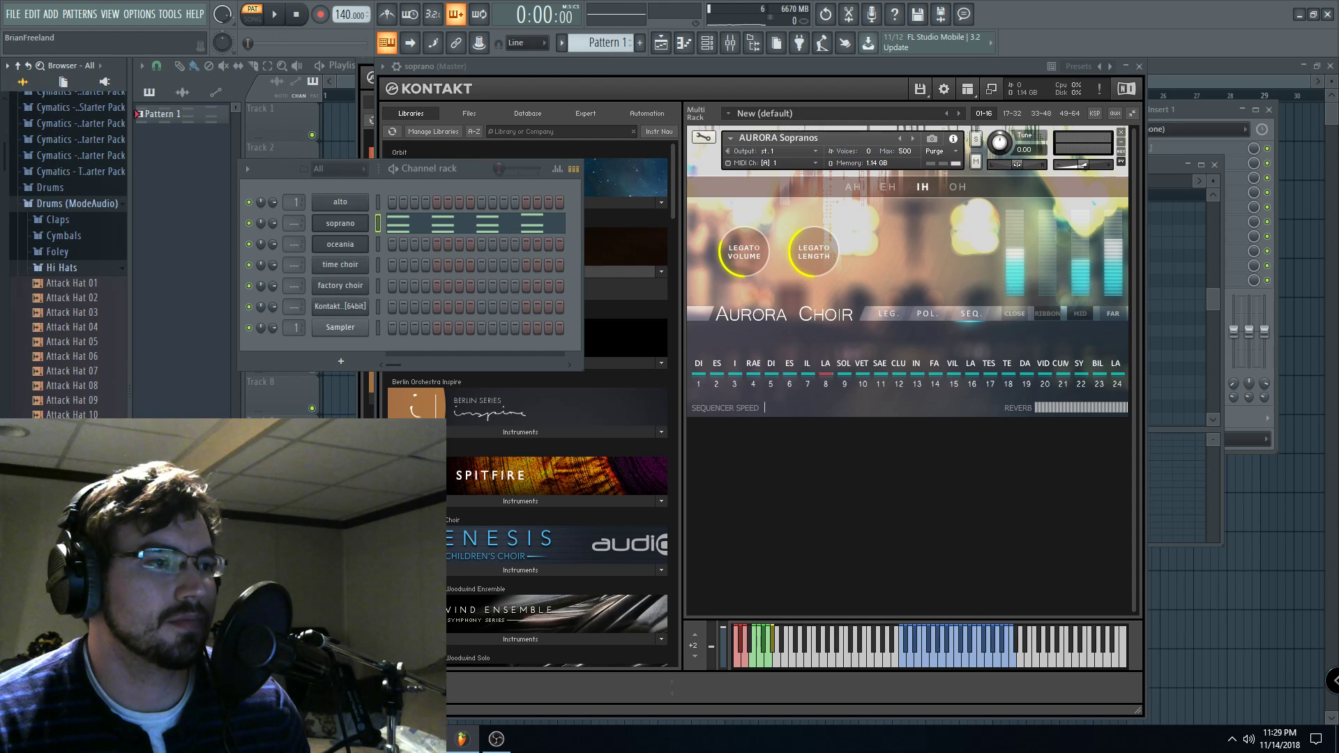
left_click_drag(66, 503, 441, 162)
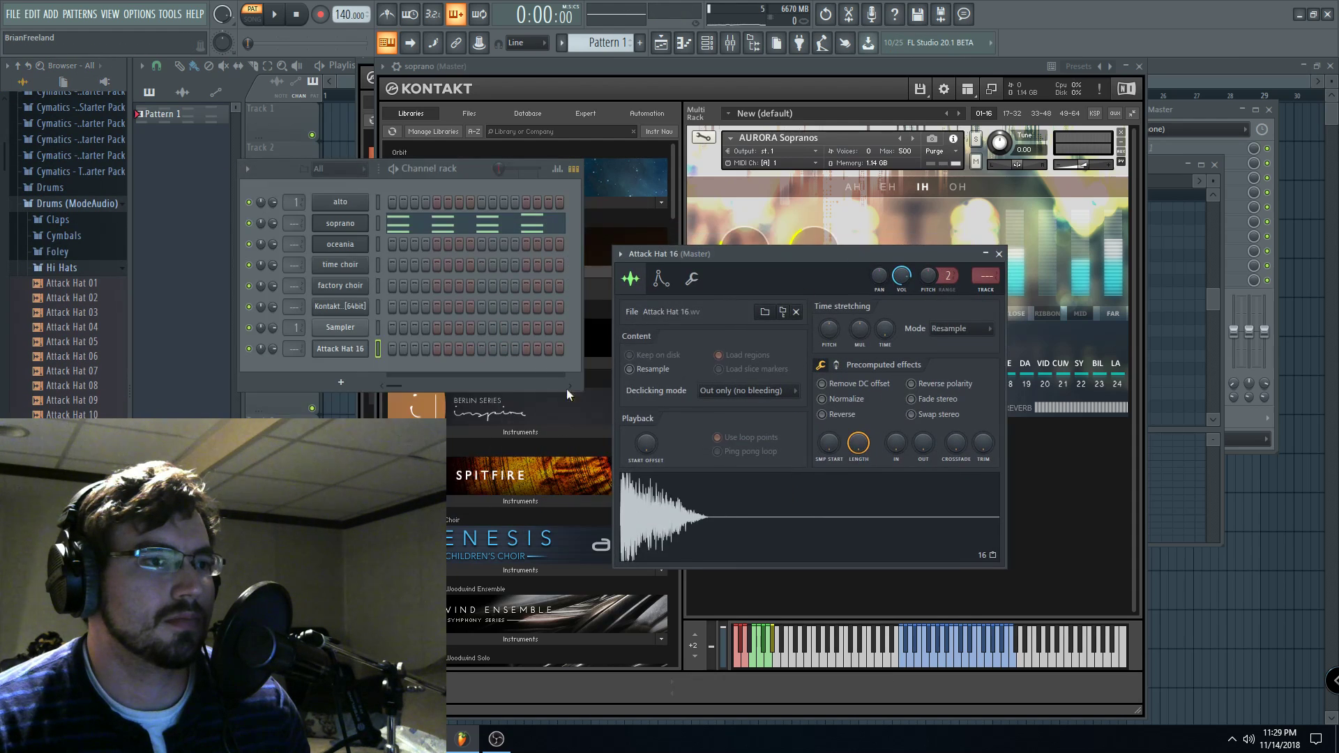
- Lower the hi-hat volume, fill every fourth step, and start playback
left_click_drag(276, 354, 276, 391)
right_click(354, 350)
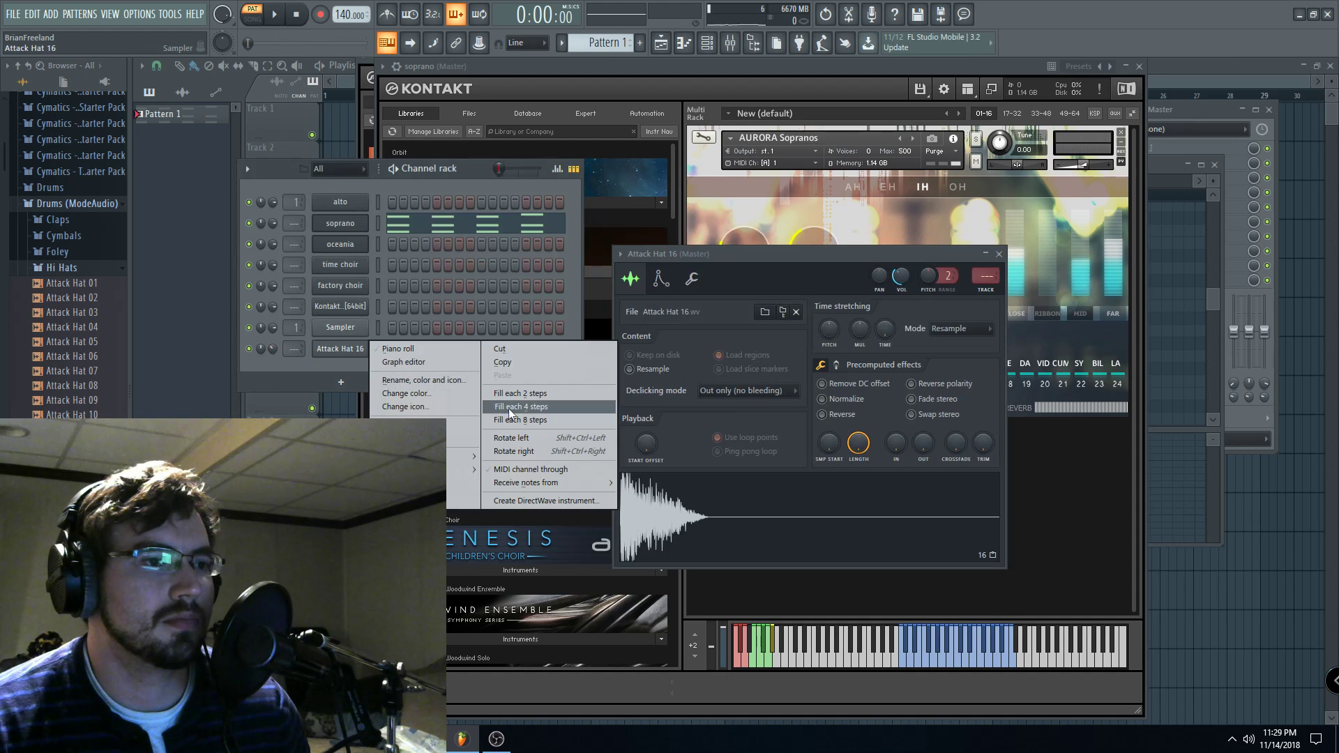
left_click(509, 408)
key("space")
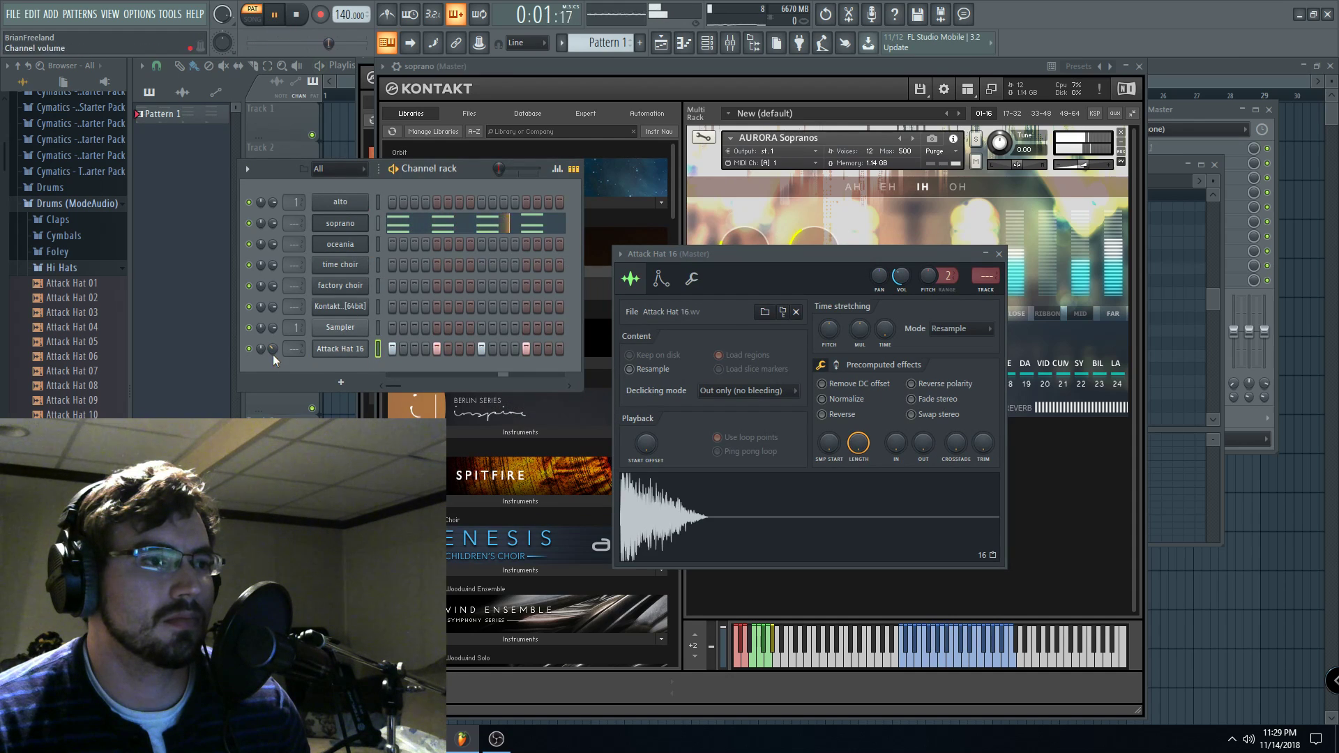
- Raise the Aurora Choir Sequencer Speed during playback, then stop and return to the channel rack
left_click(705, 90)
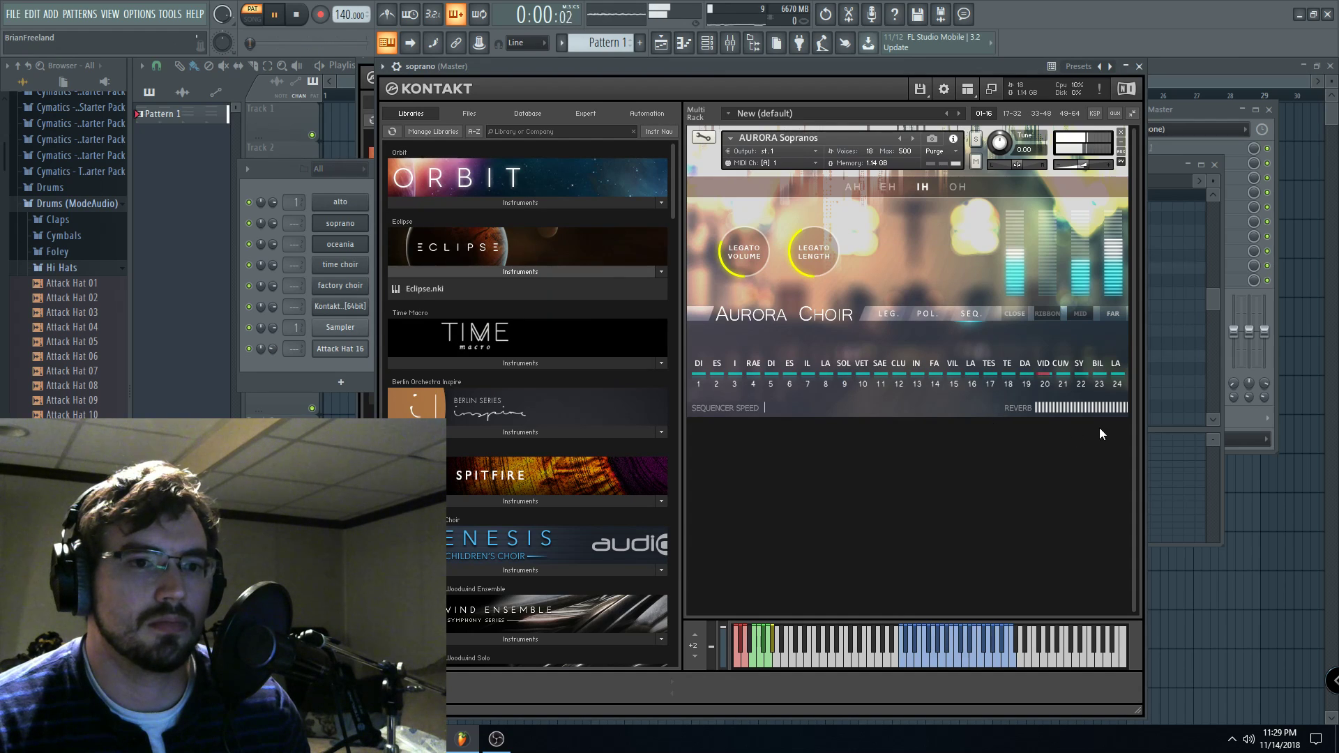
left_click_drag(770, 410, 858, 411)
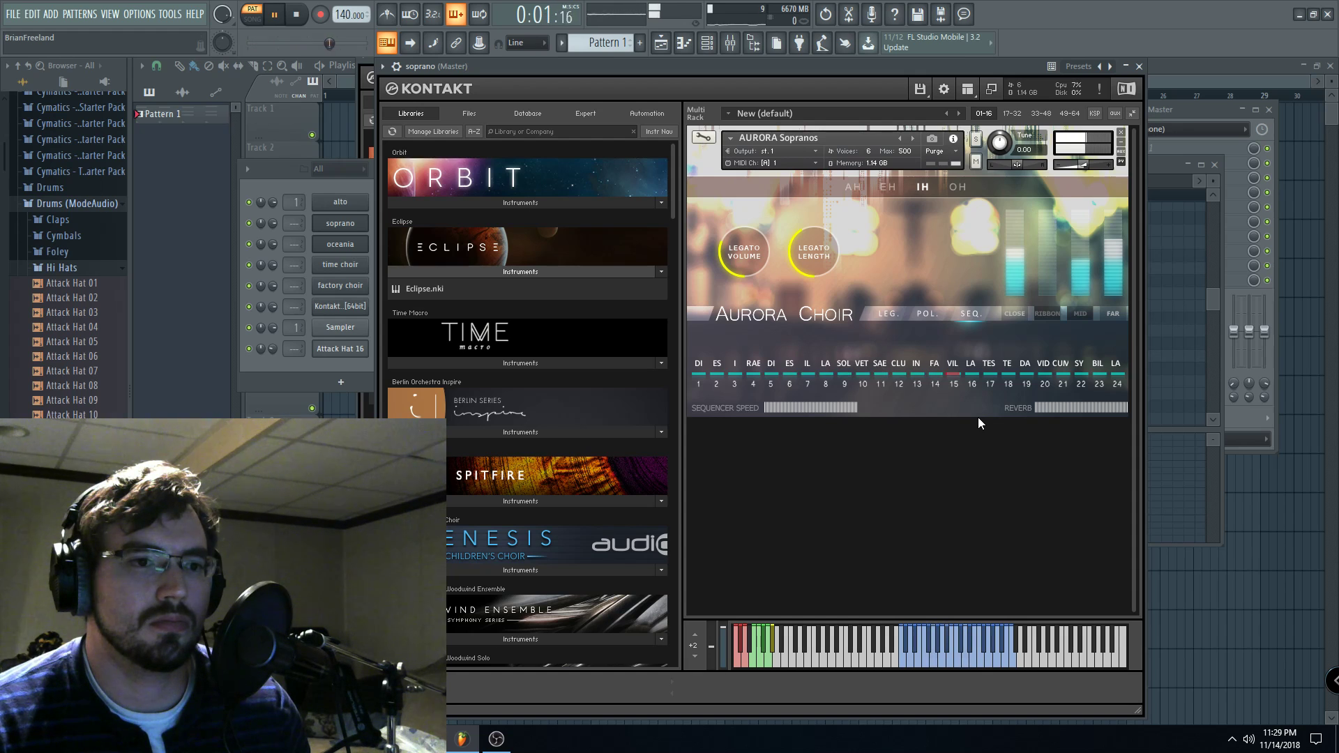
left_click(295, 14)
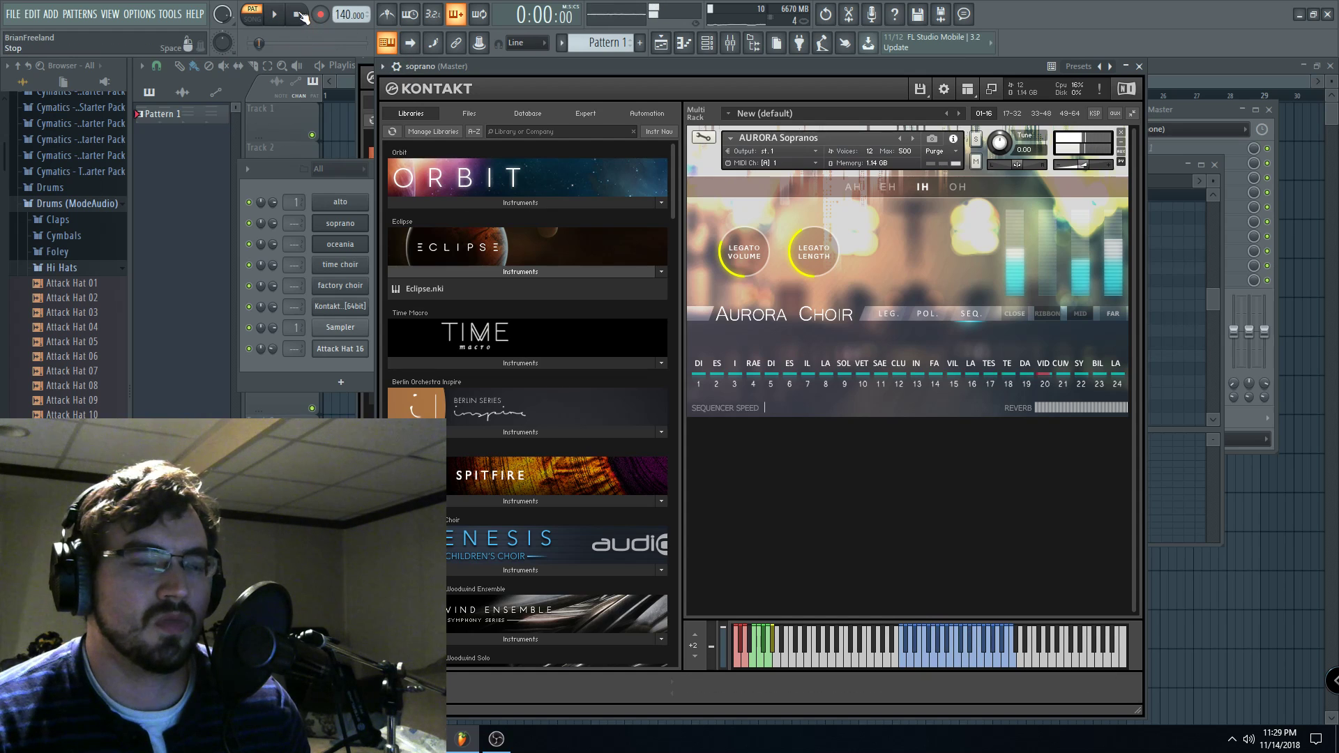
key("F6")
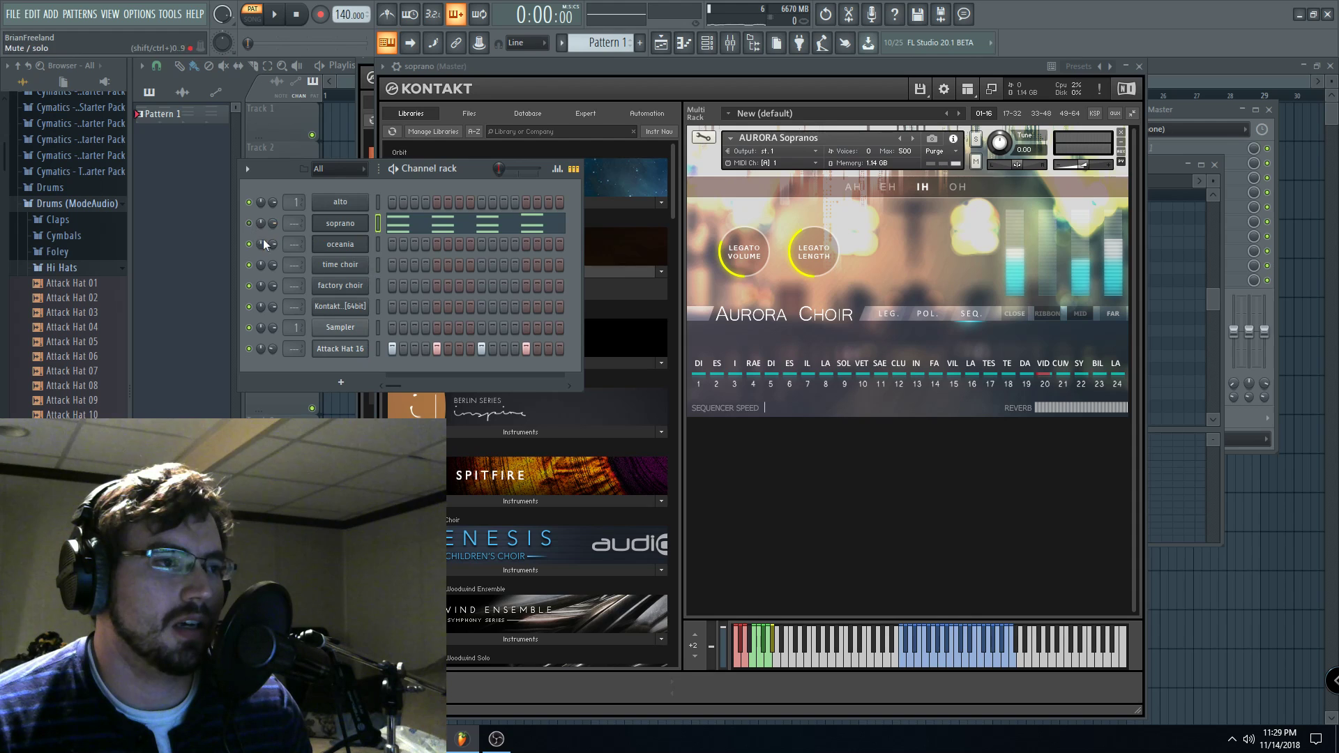
- Copy all soprano chord notes and paste them into the oceania piano roll
right_click(340, 251)
left_click(399, 244)
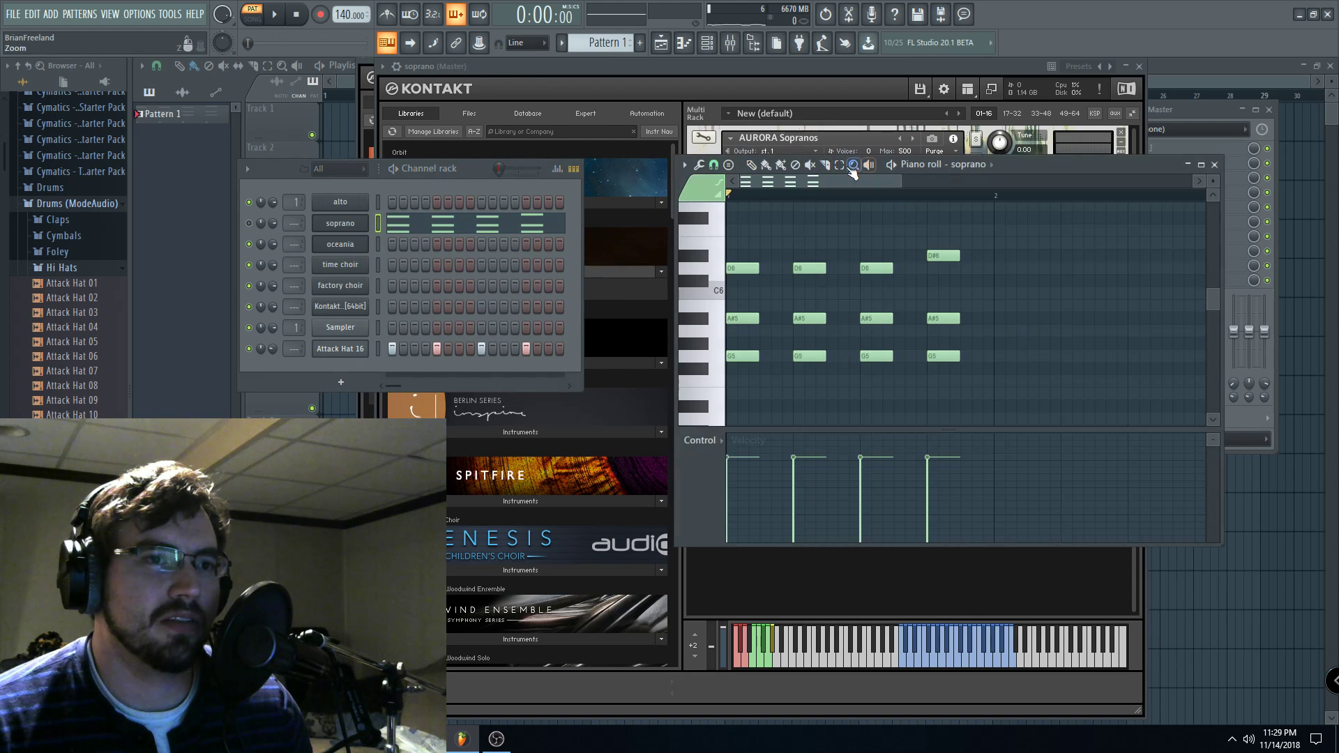
key("ctrl+a")
scroll(1026, 416, "up", 1)
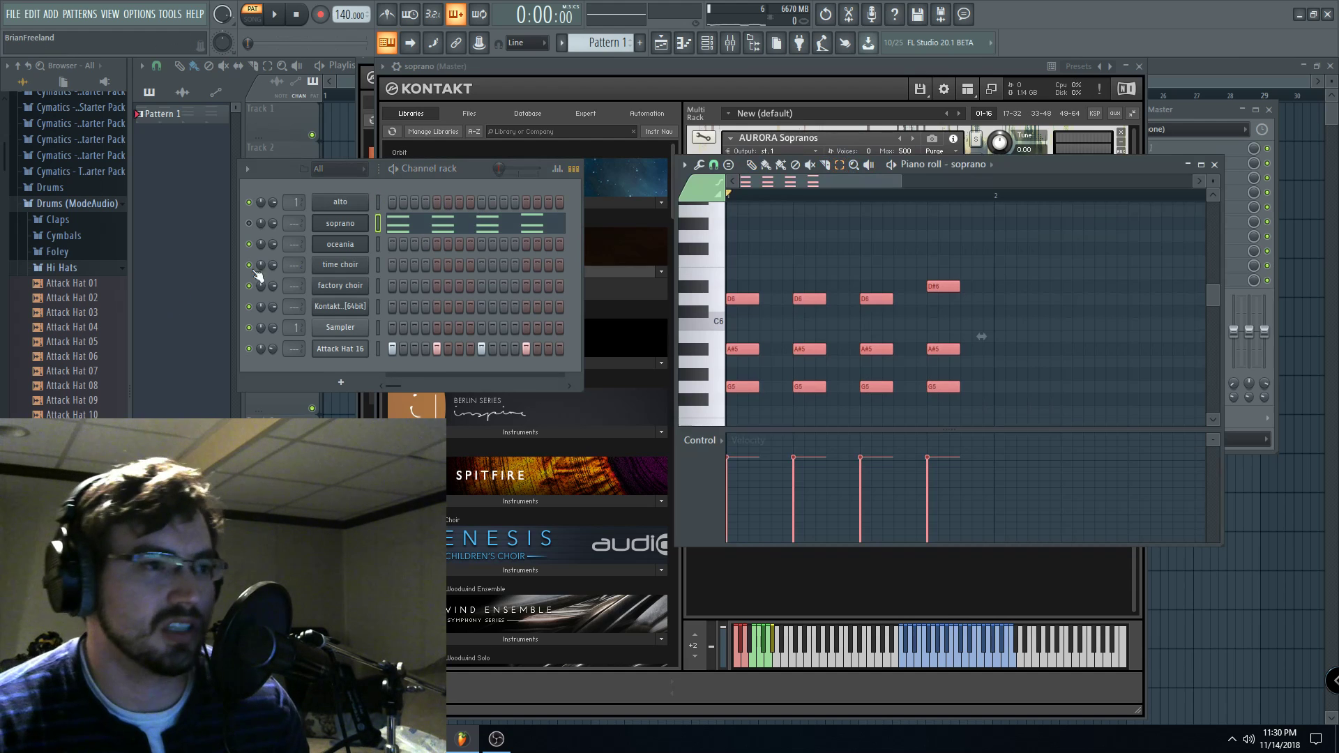
right_click(335, 244)
left_click(382, 244)
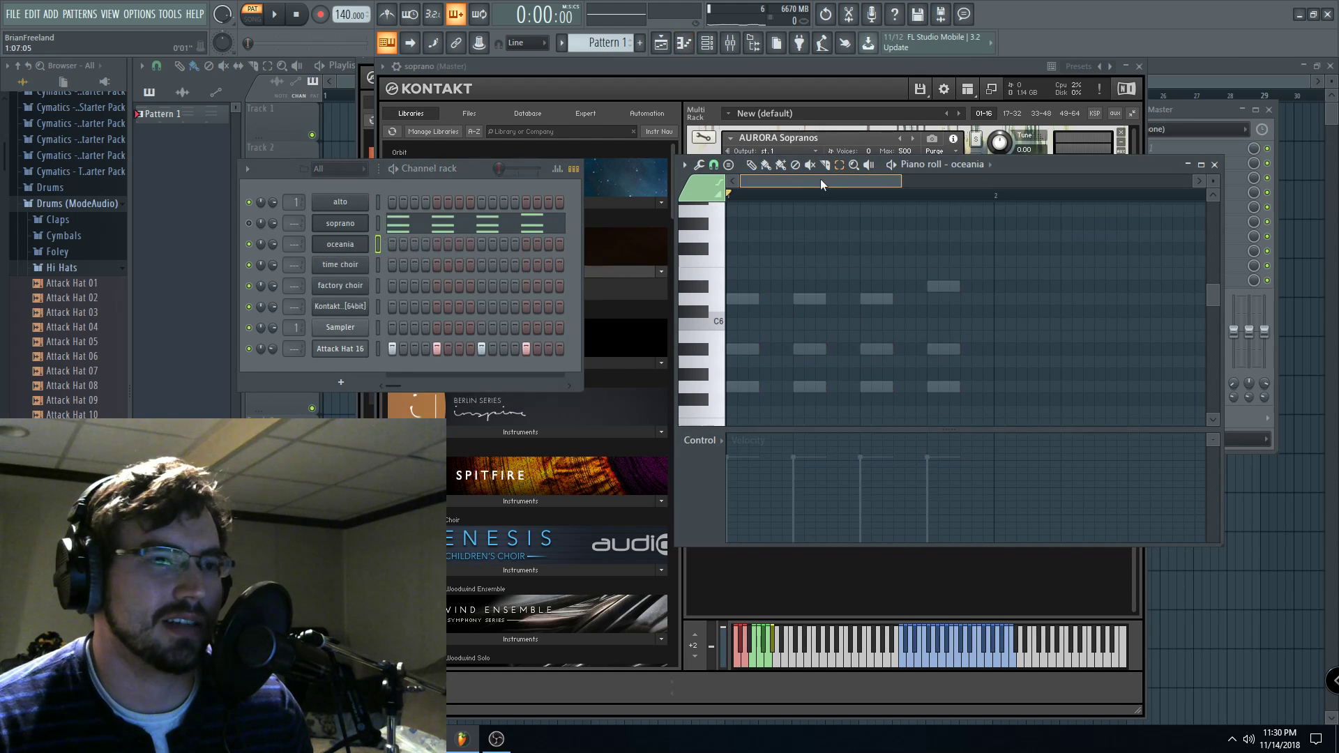
key("ctrl+v")
- Solo and play oceania, then compare with the soprano channel and stop playback
right_click(249, 244)
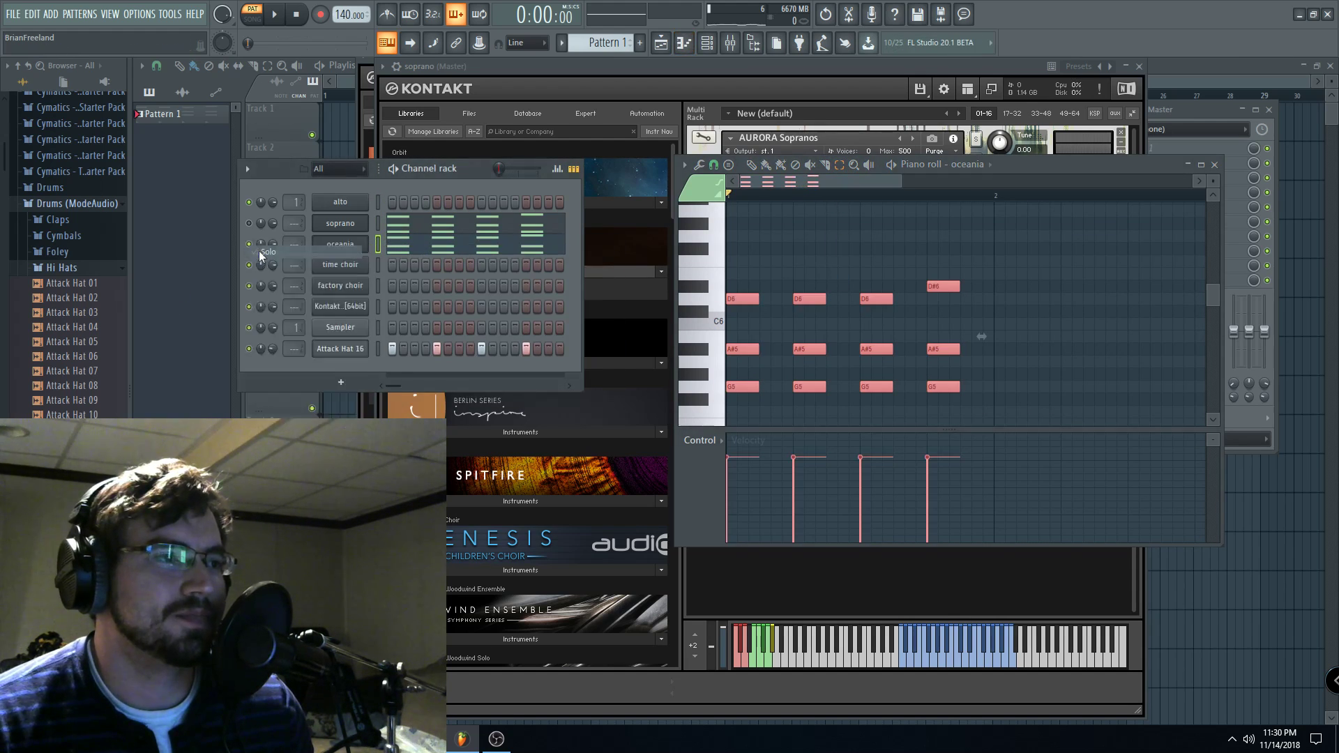
key("space")
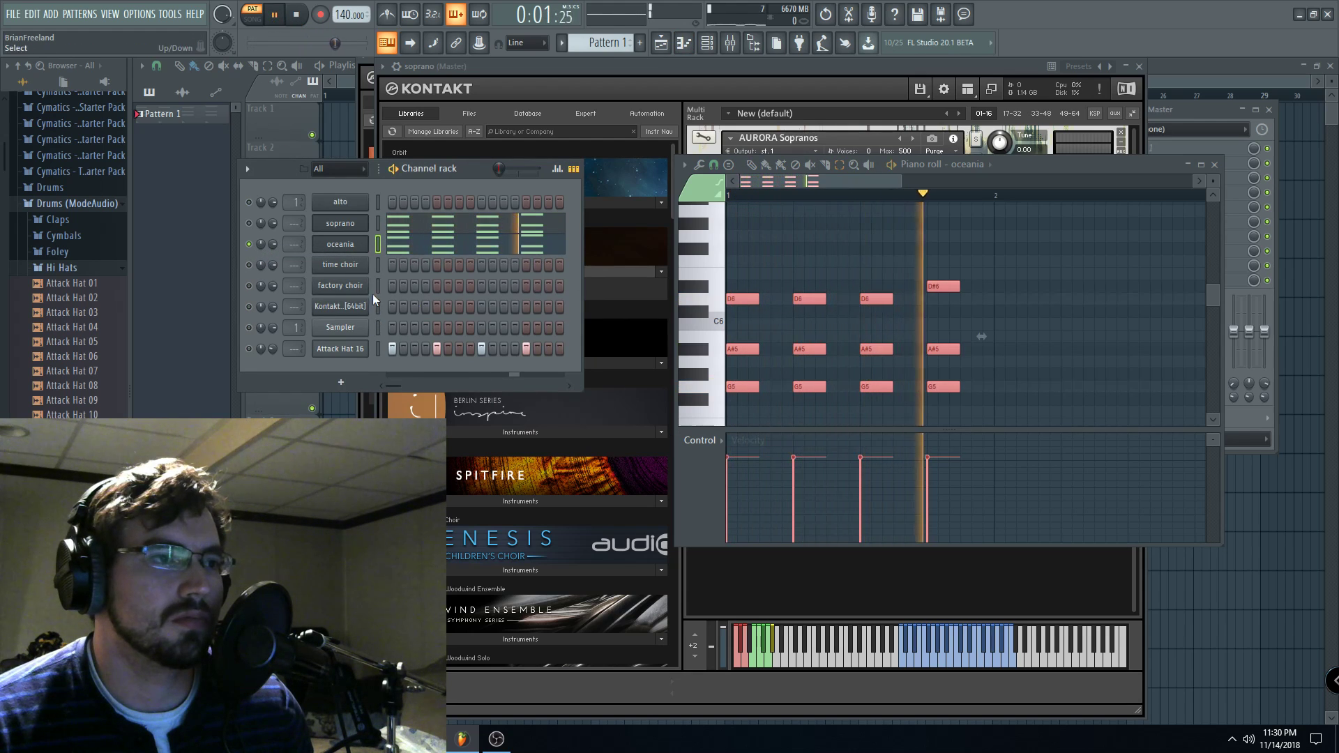
left_click(356, 252)
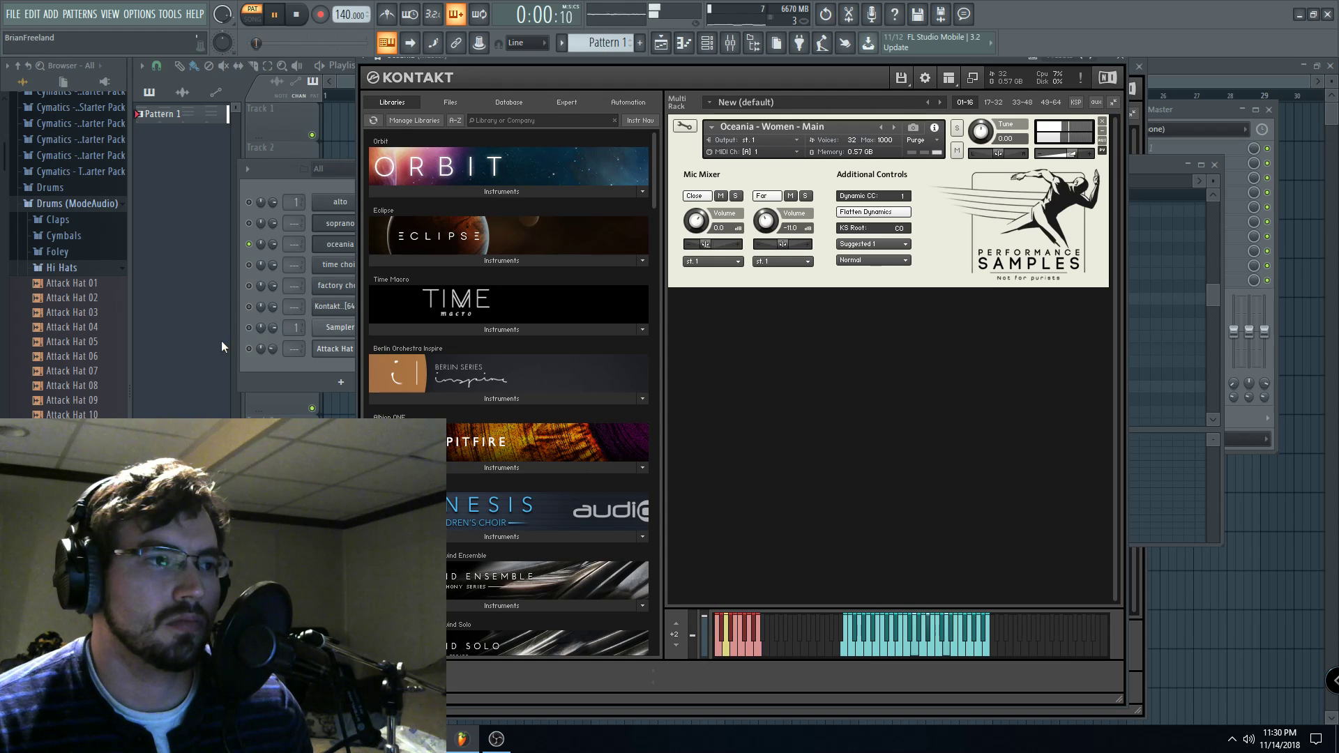
left_click(307, 363)
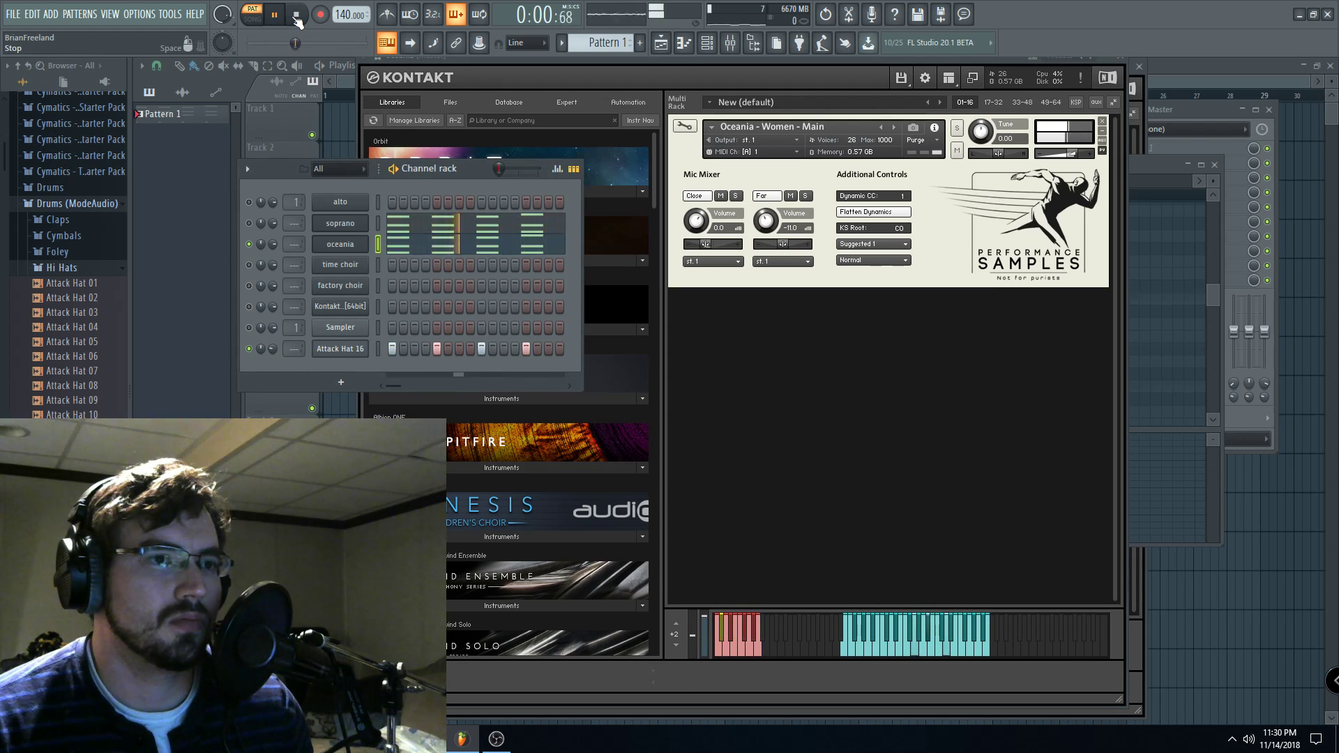
left_click(297, 21)
left_click(249, 223)
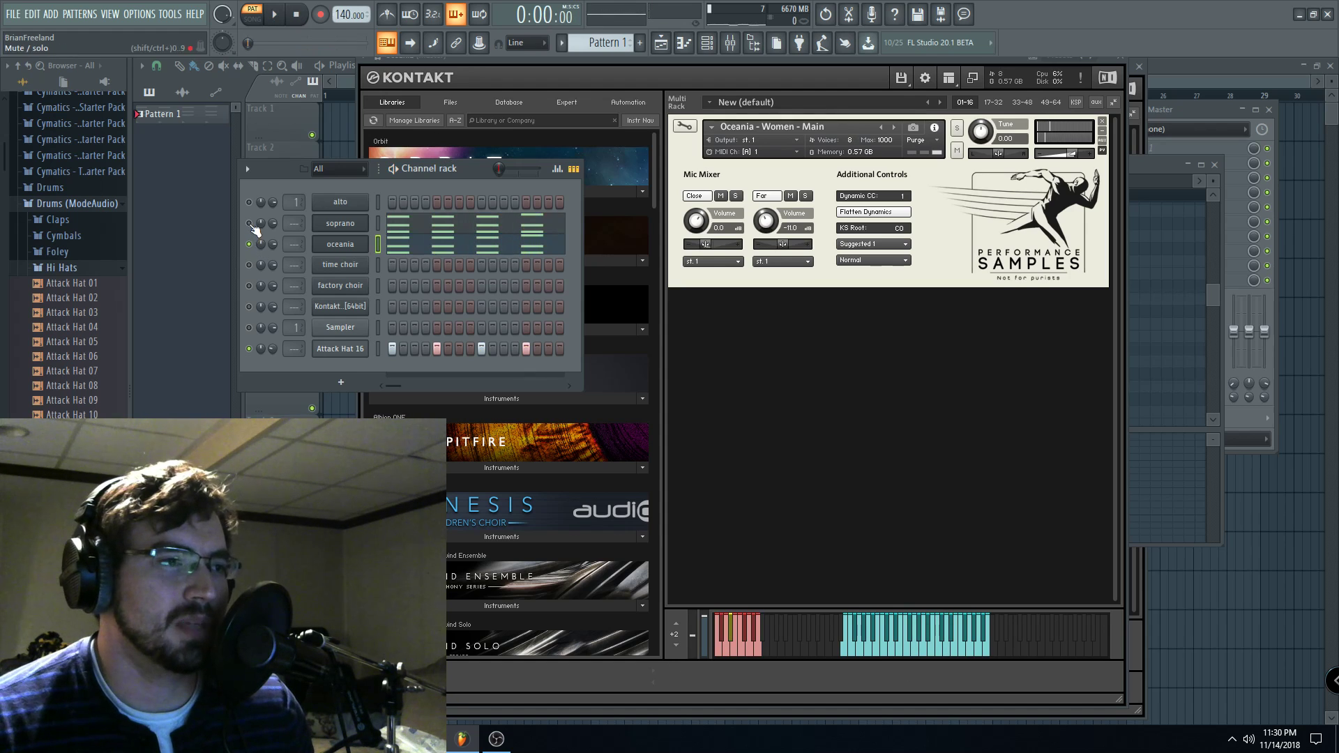
left_click(274, 14)
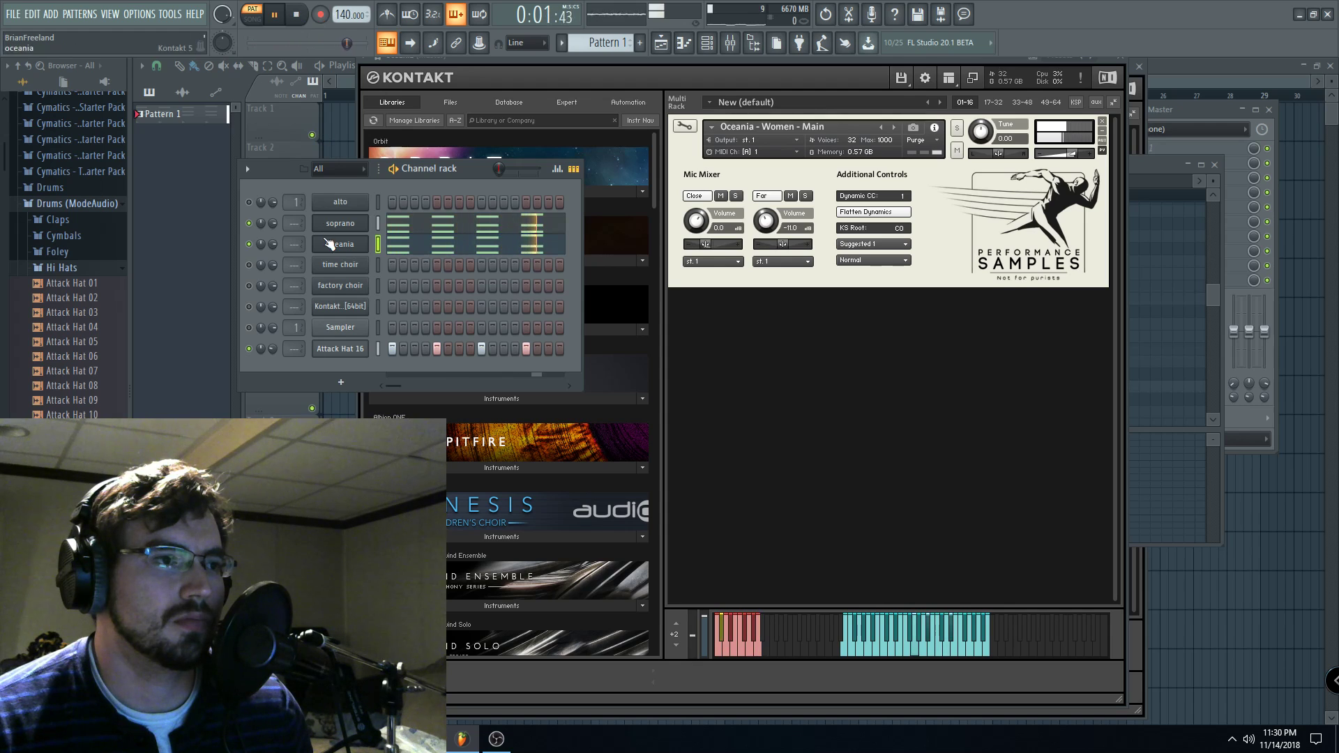
key("Up")
key("space")
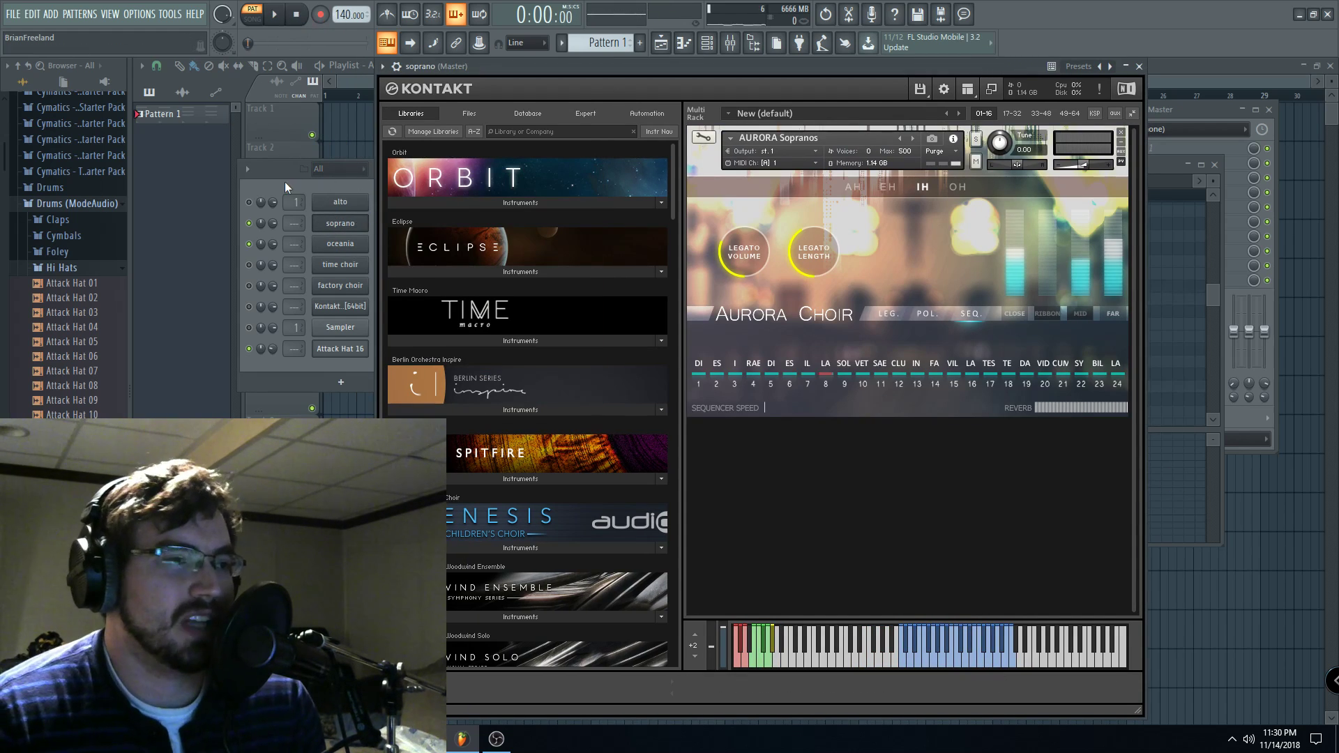
- Unsolo the soprano channel so all channels play, then open the factory choir's Kontakt instrument
left_click(268, 190)
left_click_drag(457, 176, 455, 177)
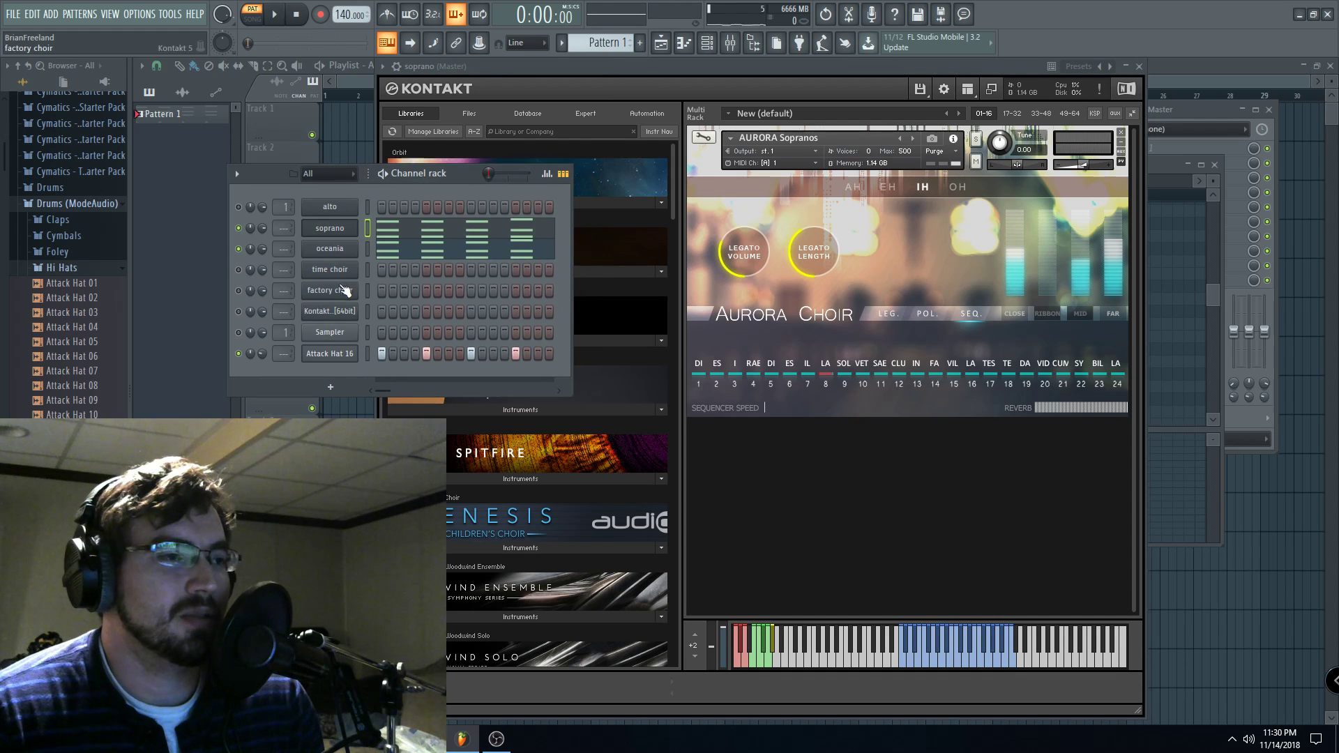
right_click(239, 229)
left_click(259, 244)
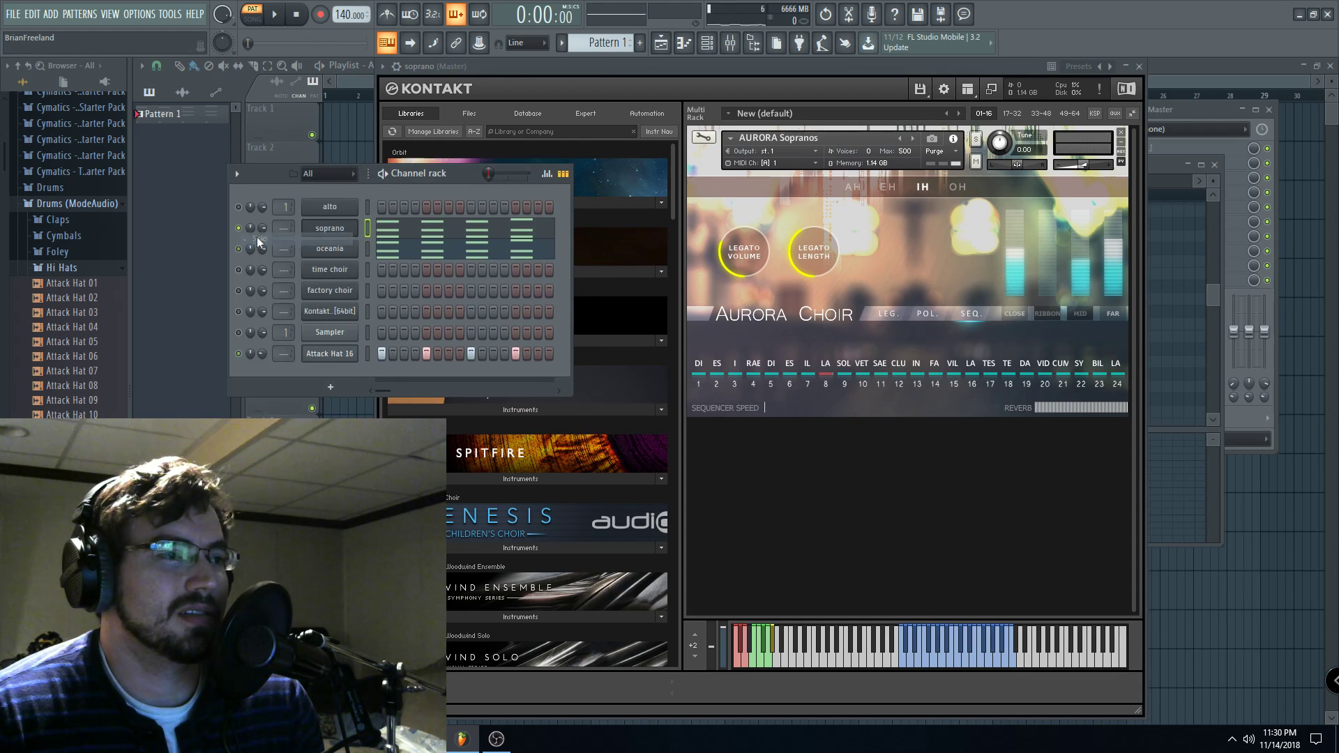
right_click(240, 229)
left_click(260, 244)
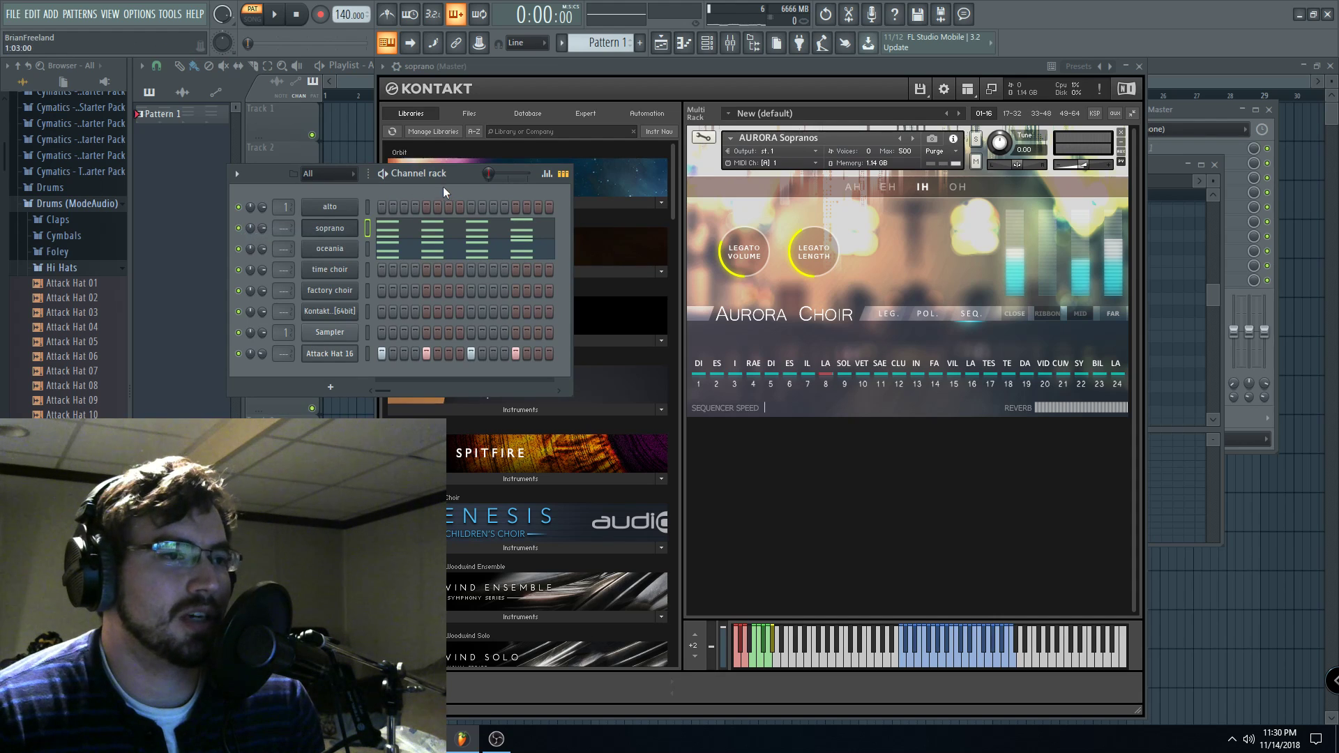
left_click_drag(457, 178, 457, 186)
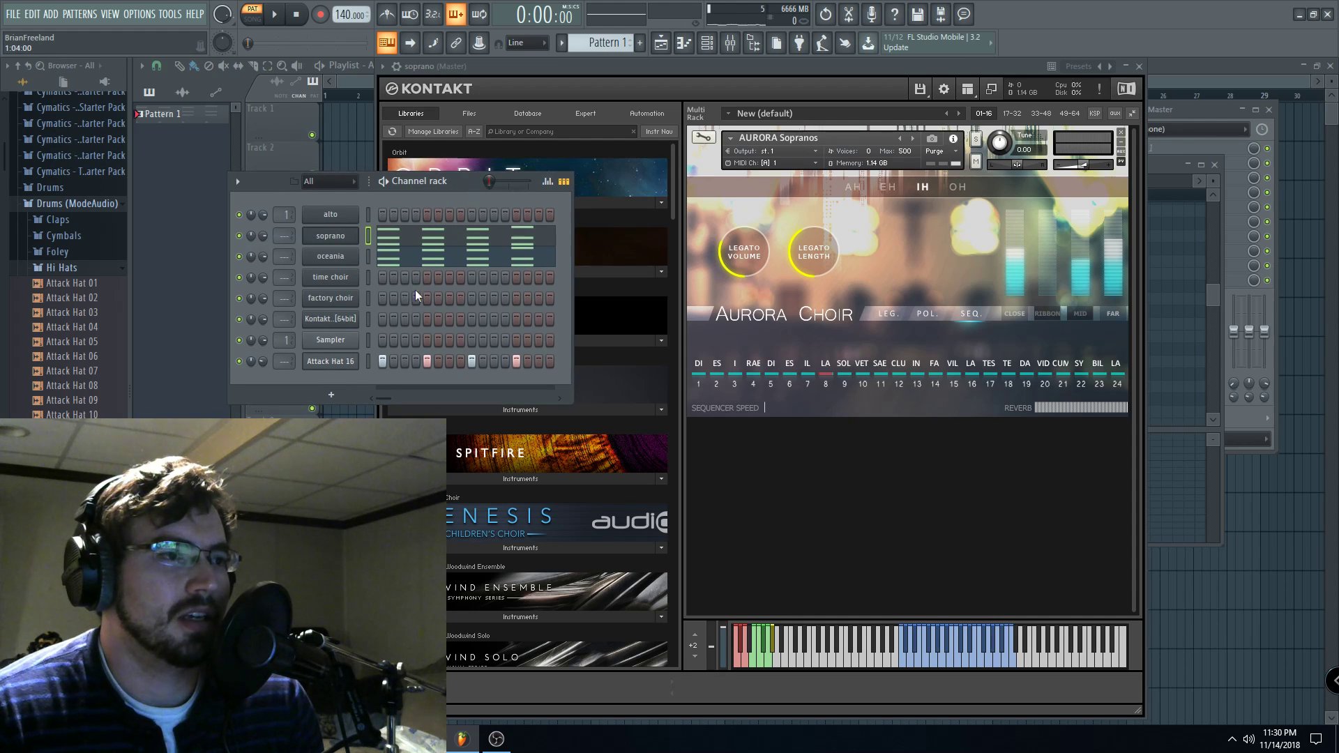
left_click(356, 305)
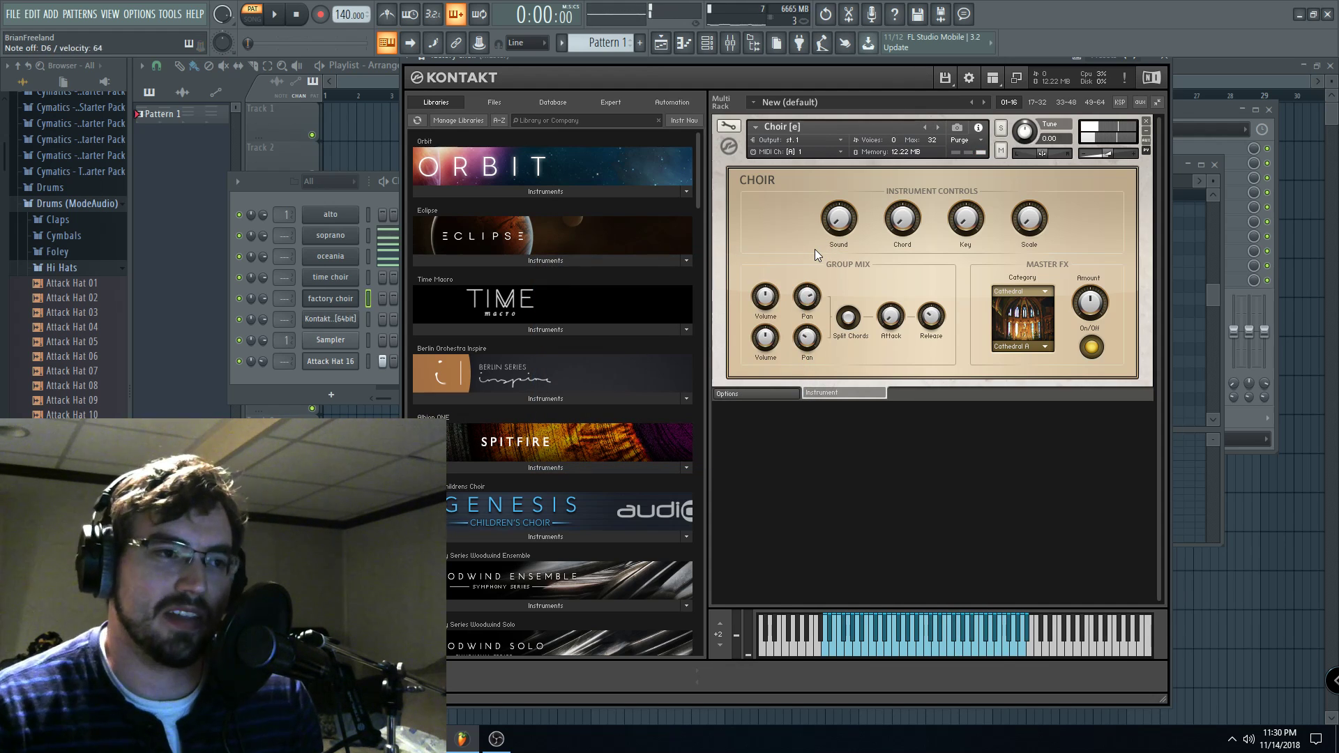
left_click_drag(278, 192, 278, 199)
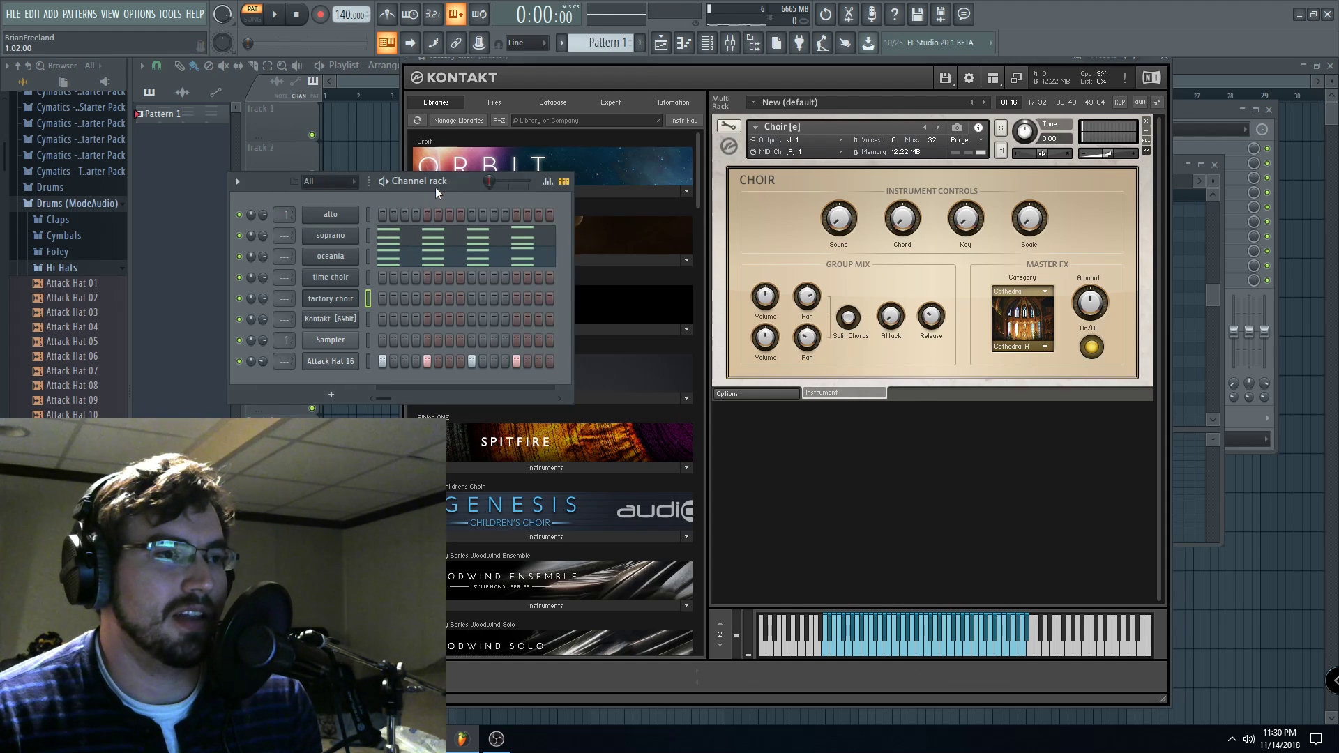
- Open Aurora Sopranos and audition notes and chords from the computer keyboard keys W, Q, T, R
left_click(348, 246)
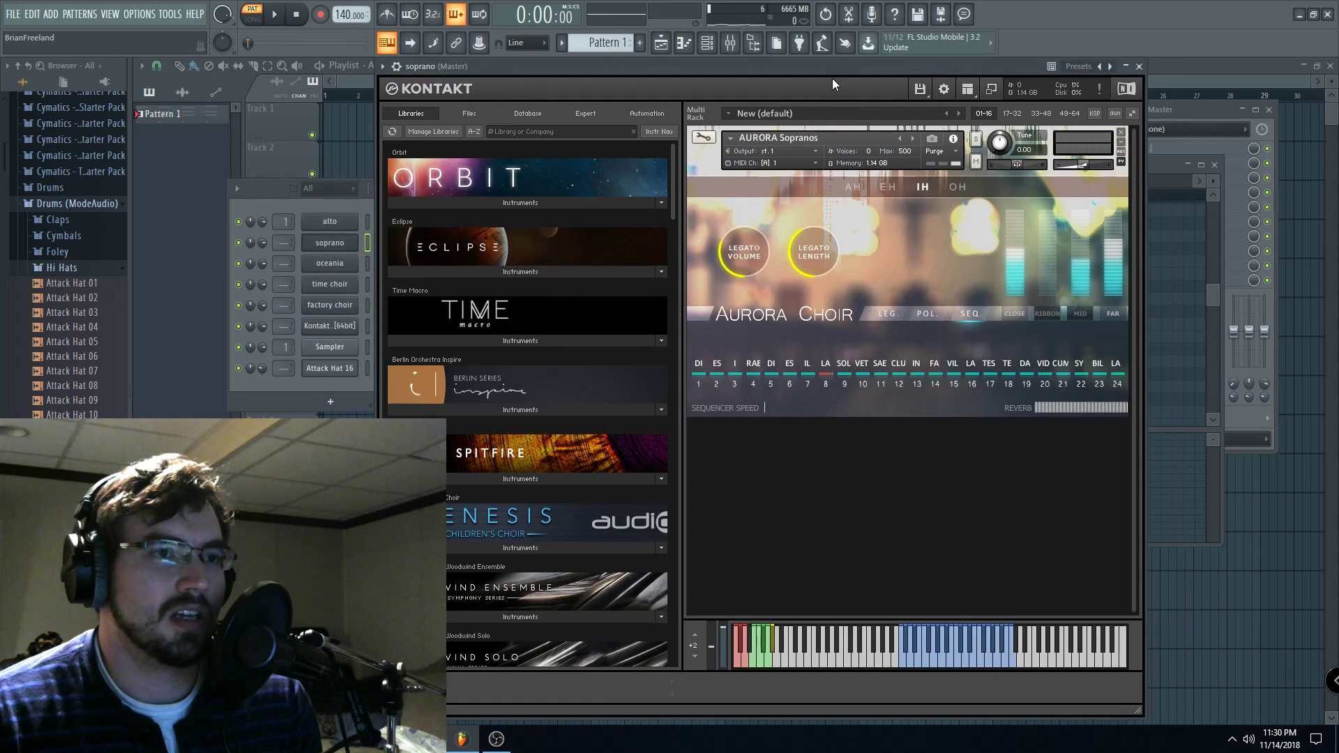
left_click_drag(839, 71, 827, 61)
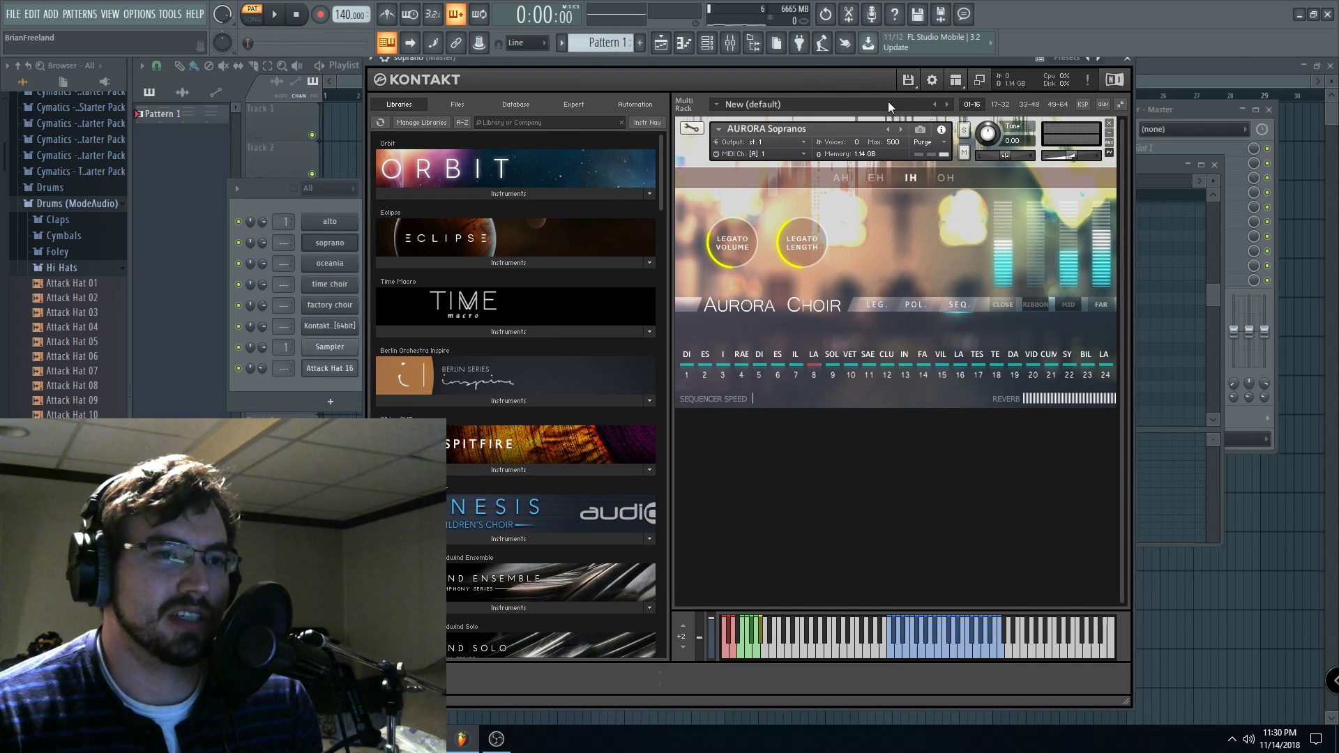
left_click_drag(844, 66, 839, 65)
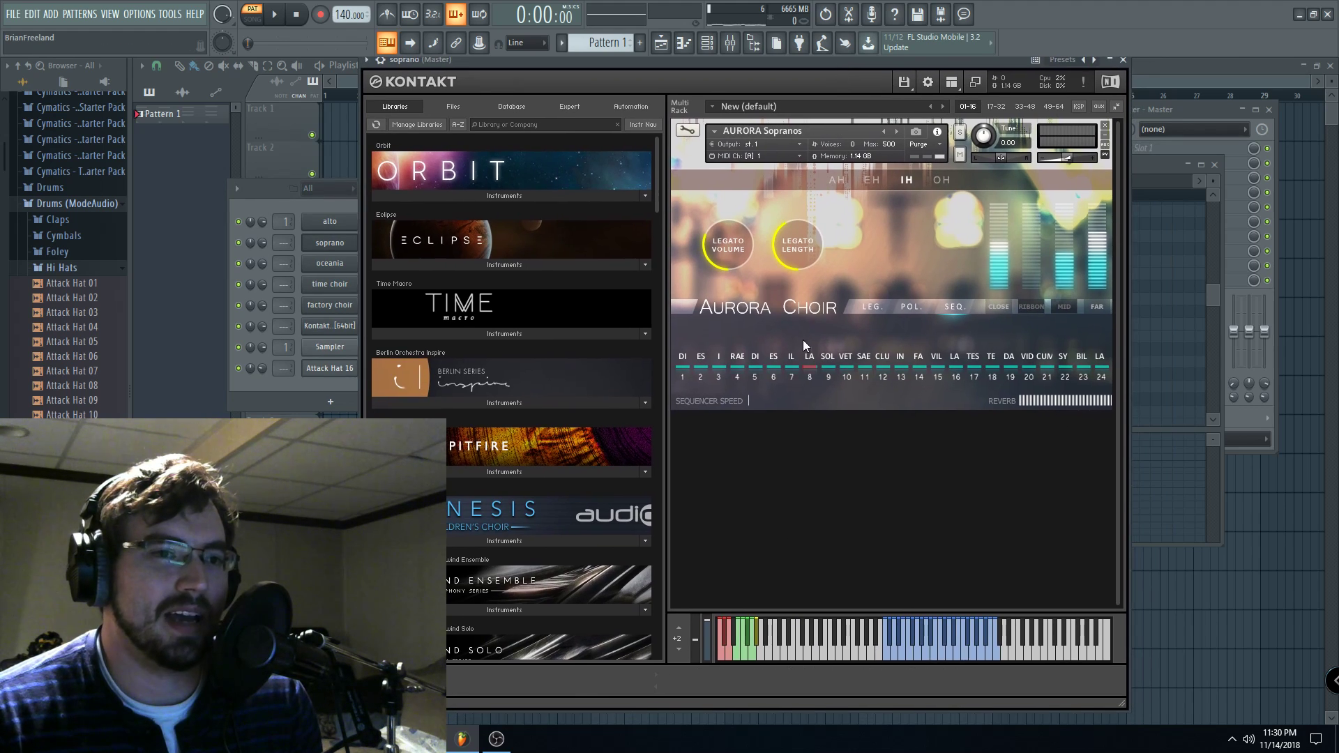
key("w")
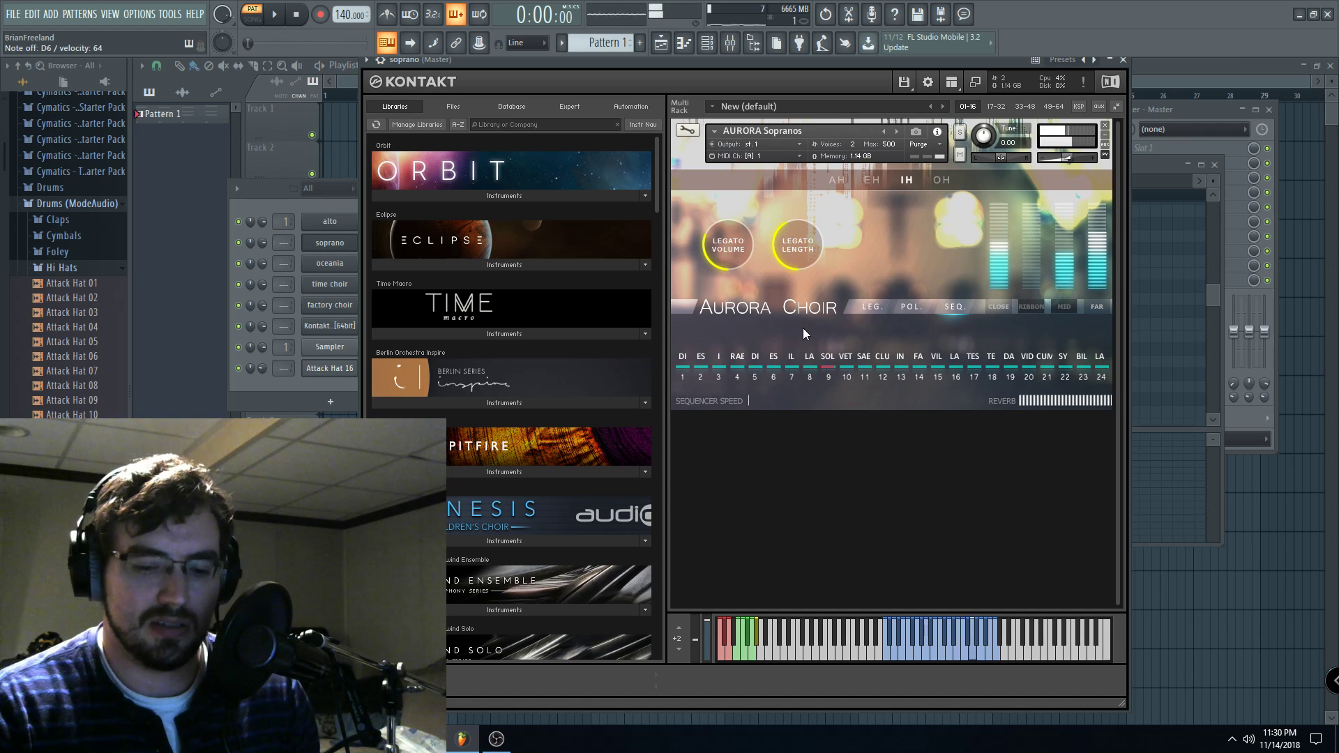
key("q")
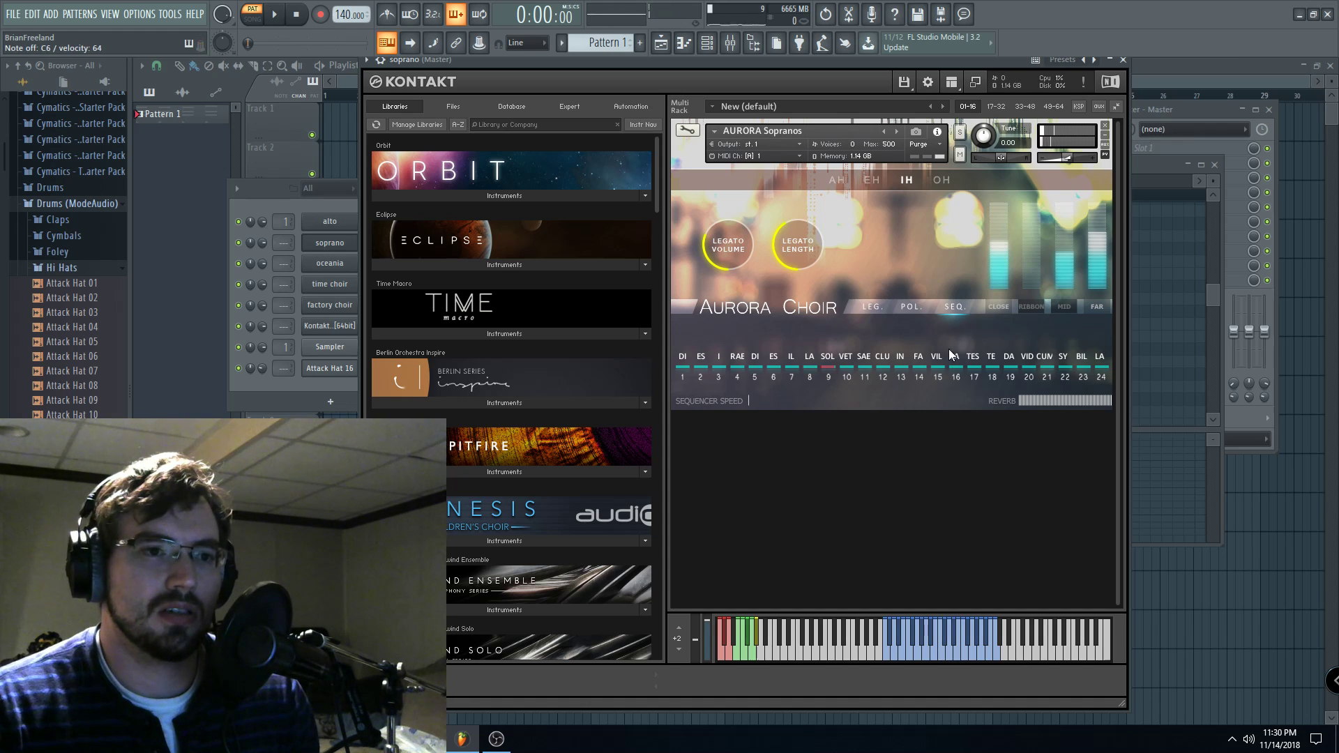
key("t")
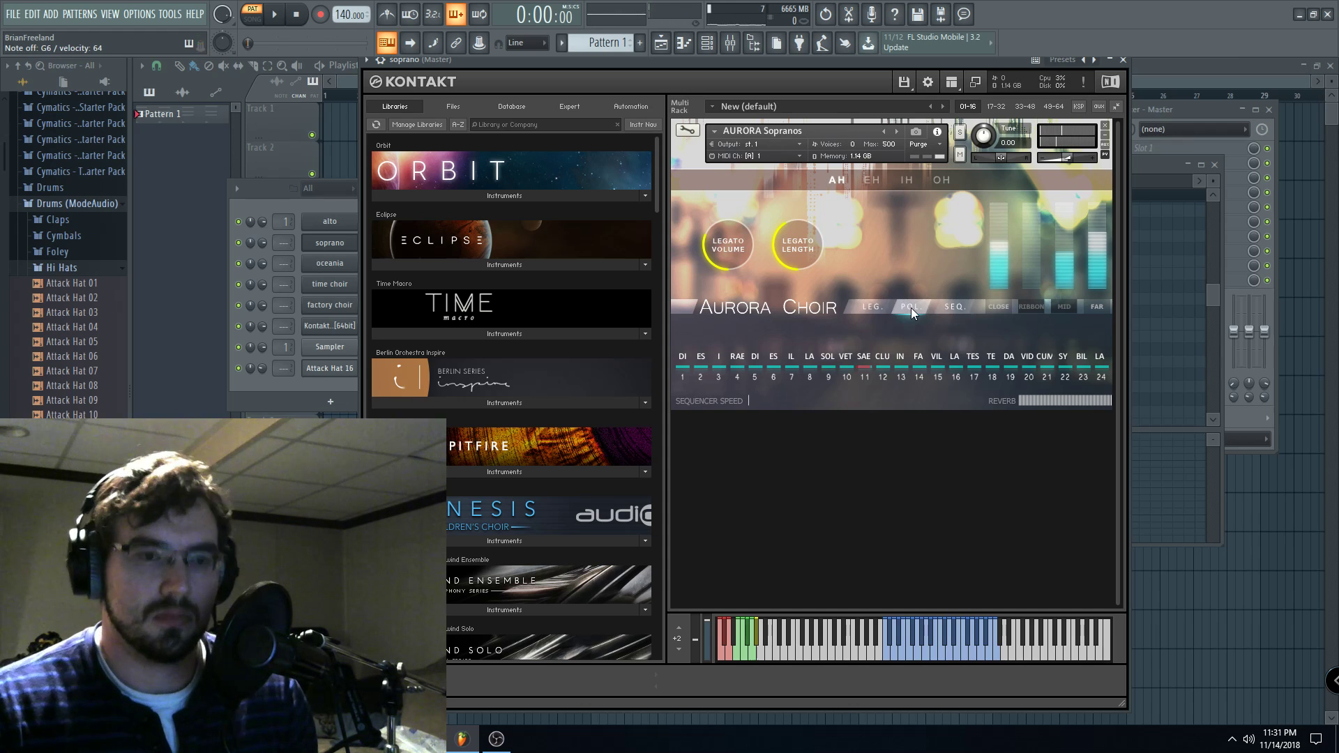
key("q")
key("t")
key("r")
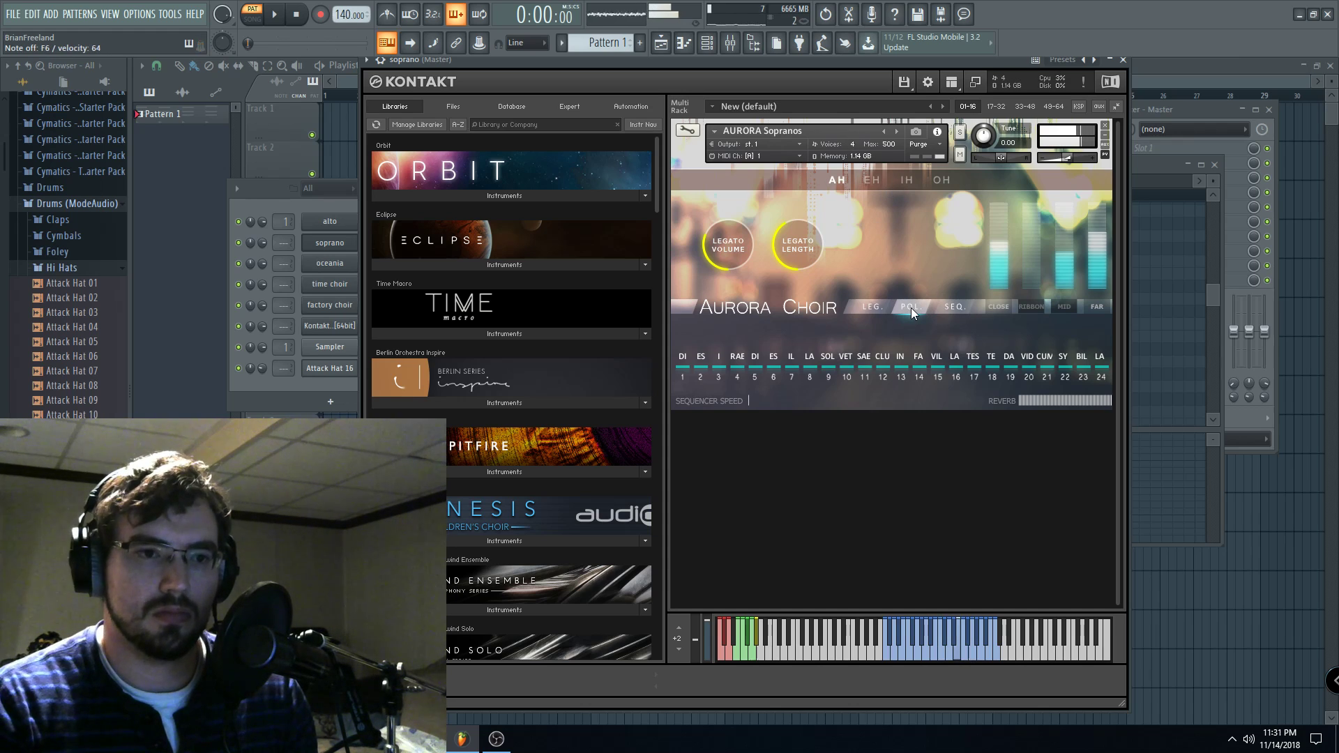
key("q")
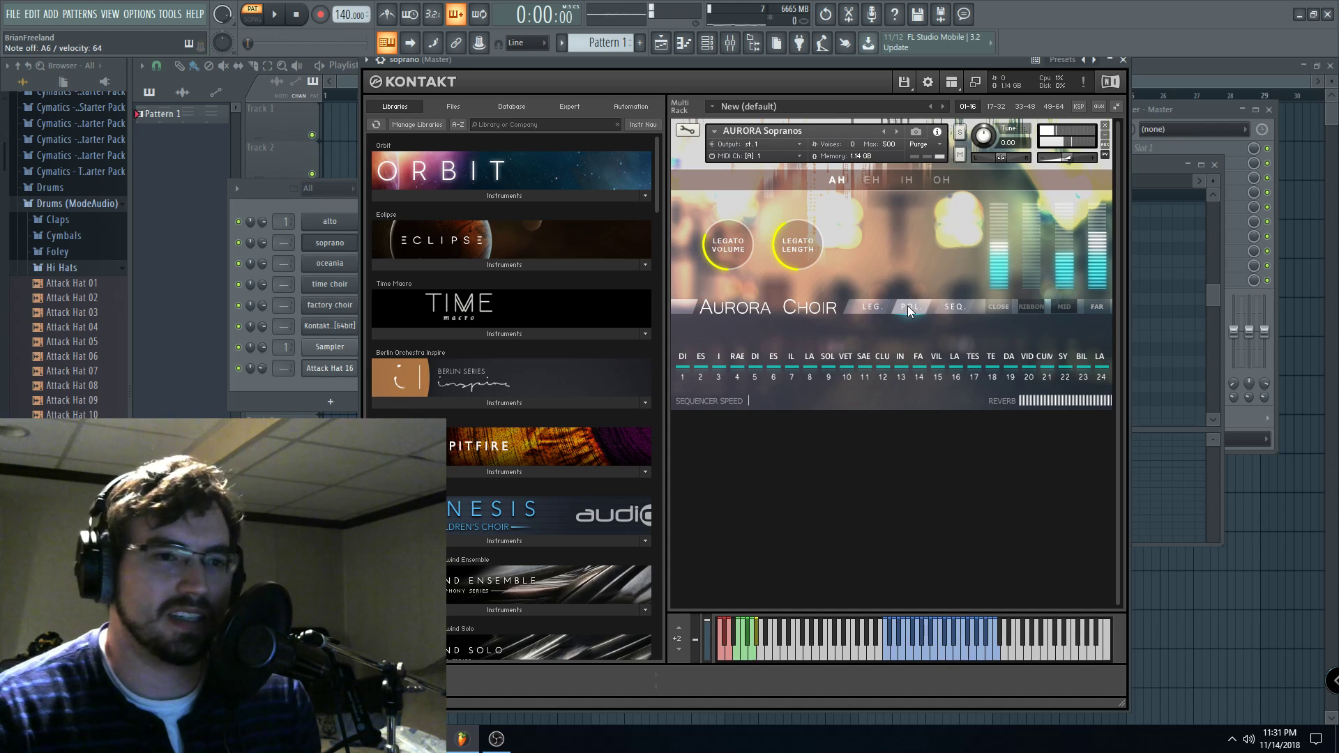
left_click_drag(881, 61, 804, 68)
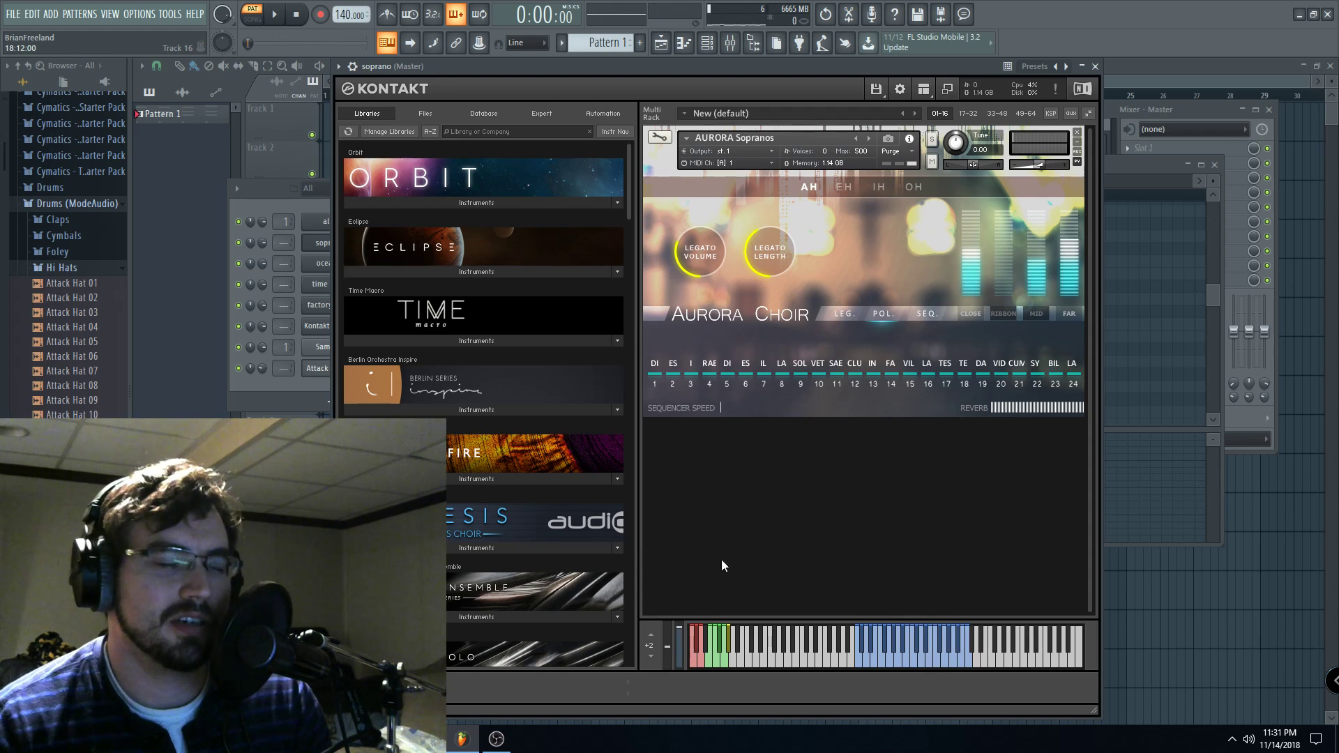
- Reposition the channel rack and Aurora Sopranos window, finishing with the channel rack on top
left_click(249, 203)
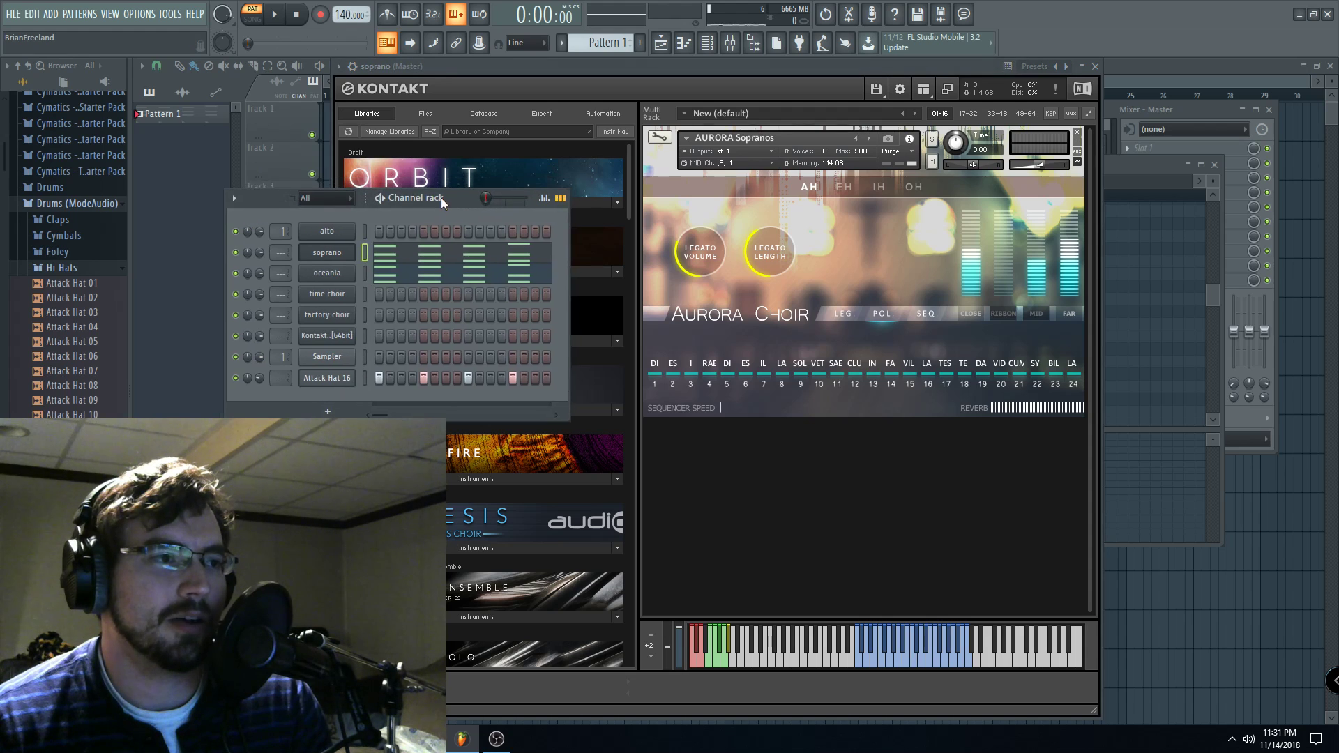
left_click_drag(441, 198, 424, 198)
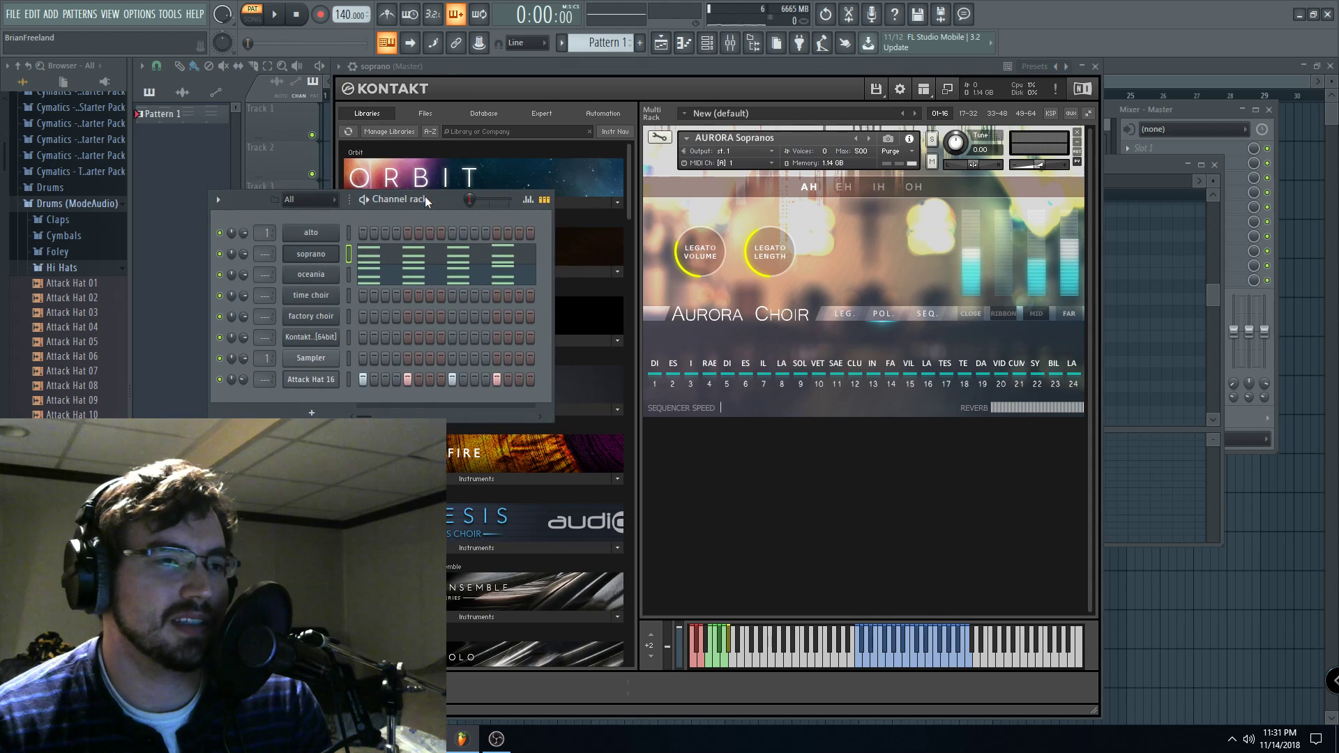
left_click_drag(428, 198, 419, 219)
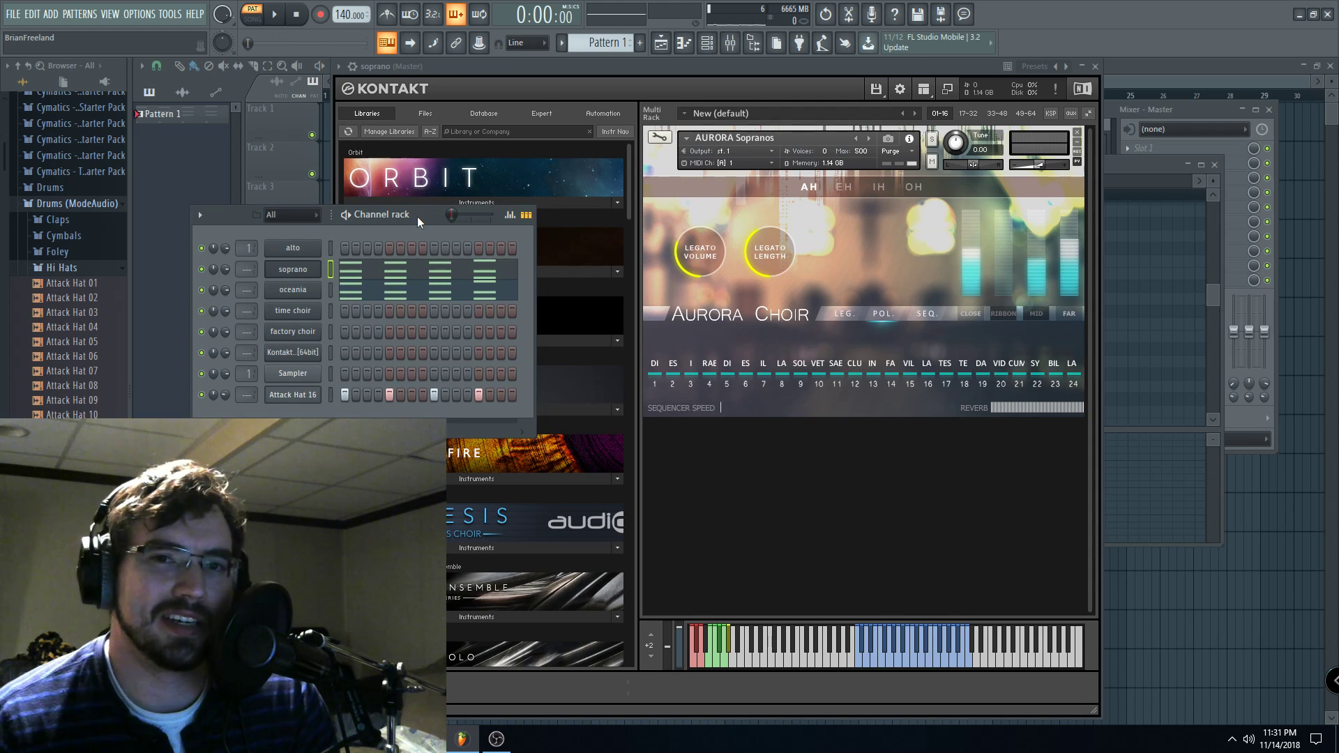
left_click_drag(419, 217, 512, 194)
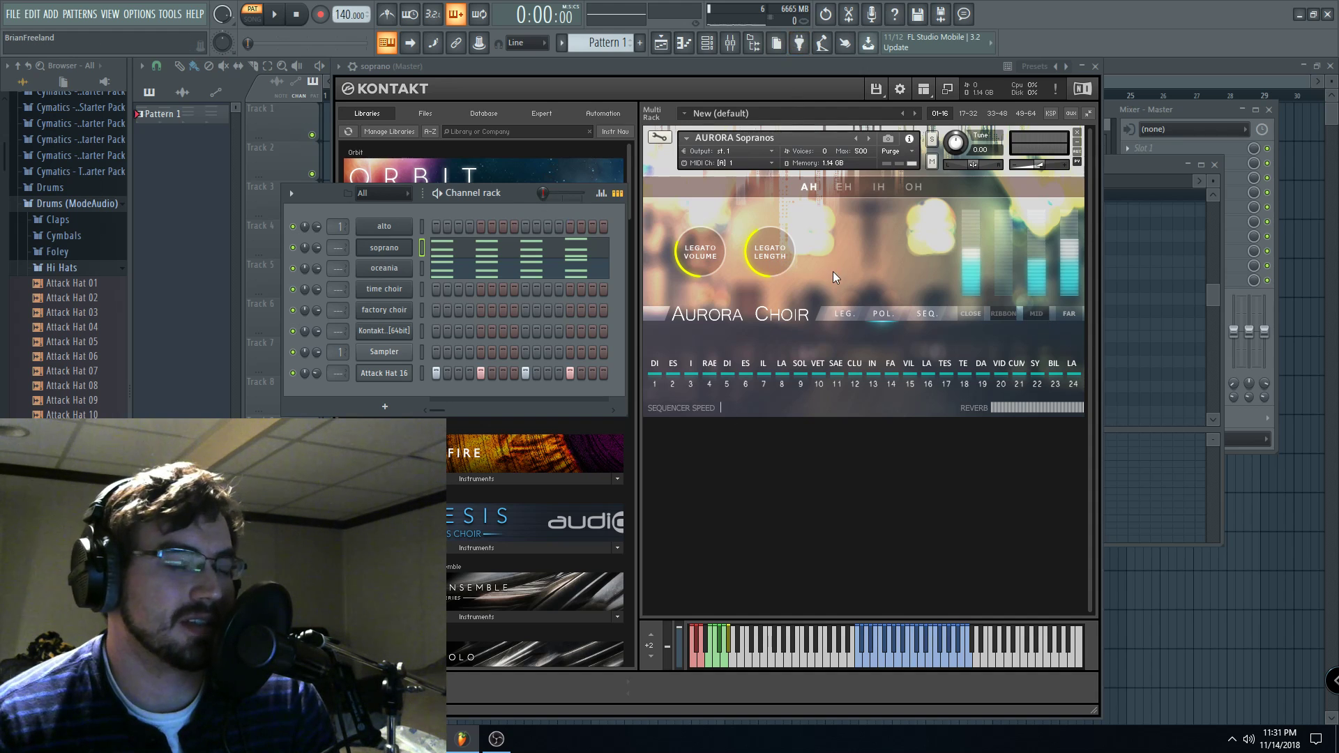
left_click_drag(520, 192, 511, 200)
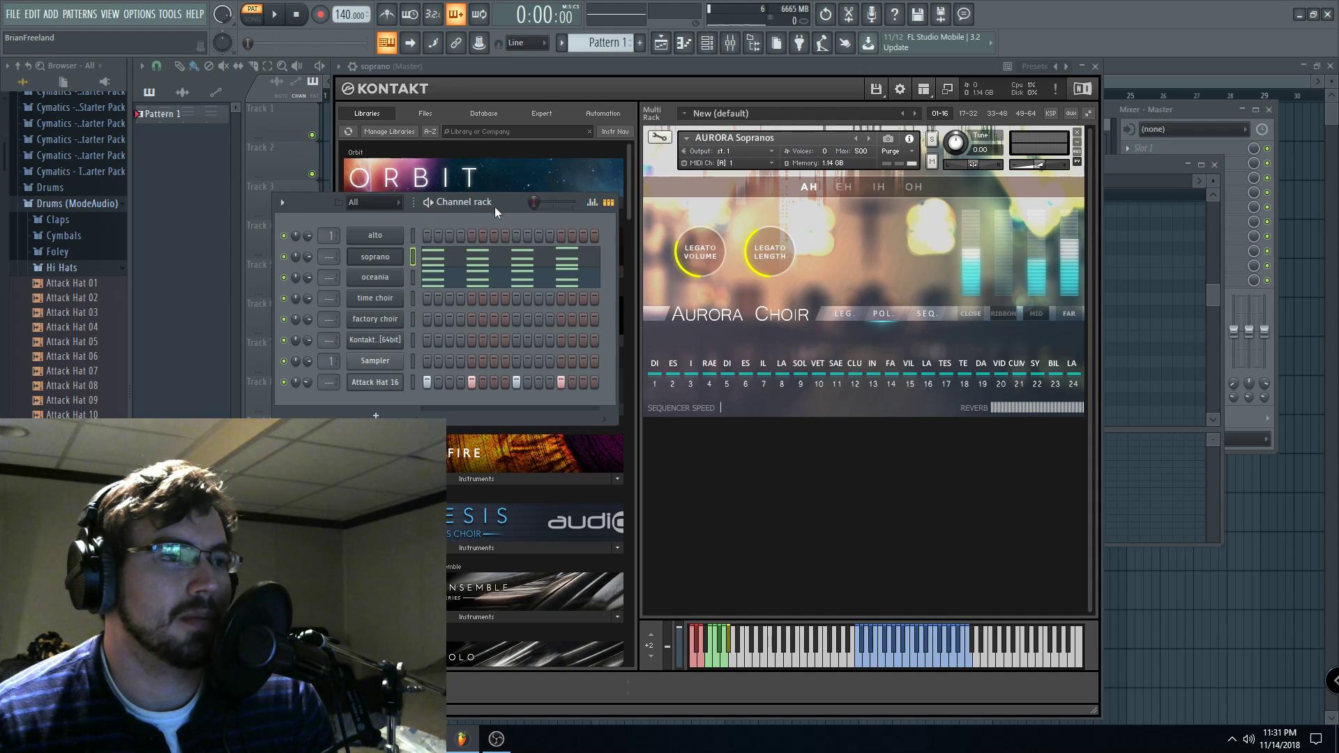
left_click_drag(502, 203, 507, 186)
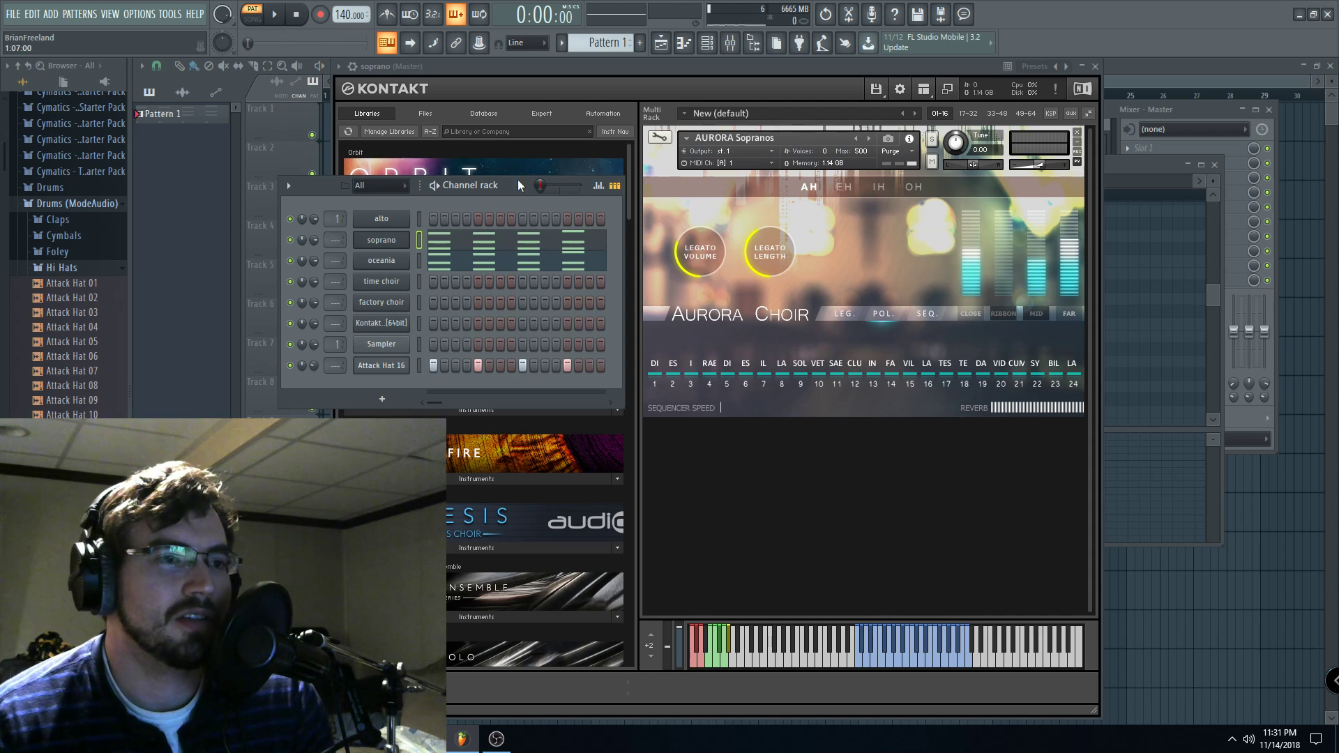
left_click_drag(518, 184, 503, 190)
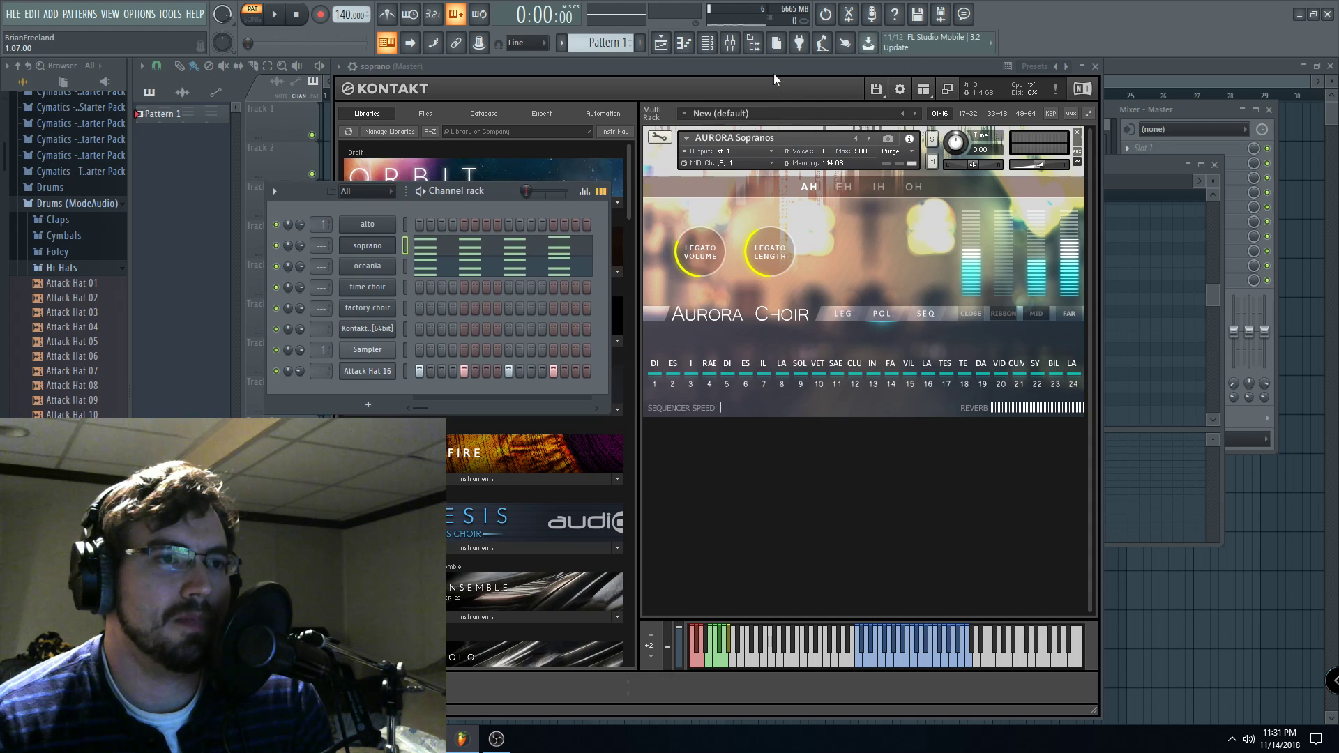
left_click_drag(777, 68, 756, 70)
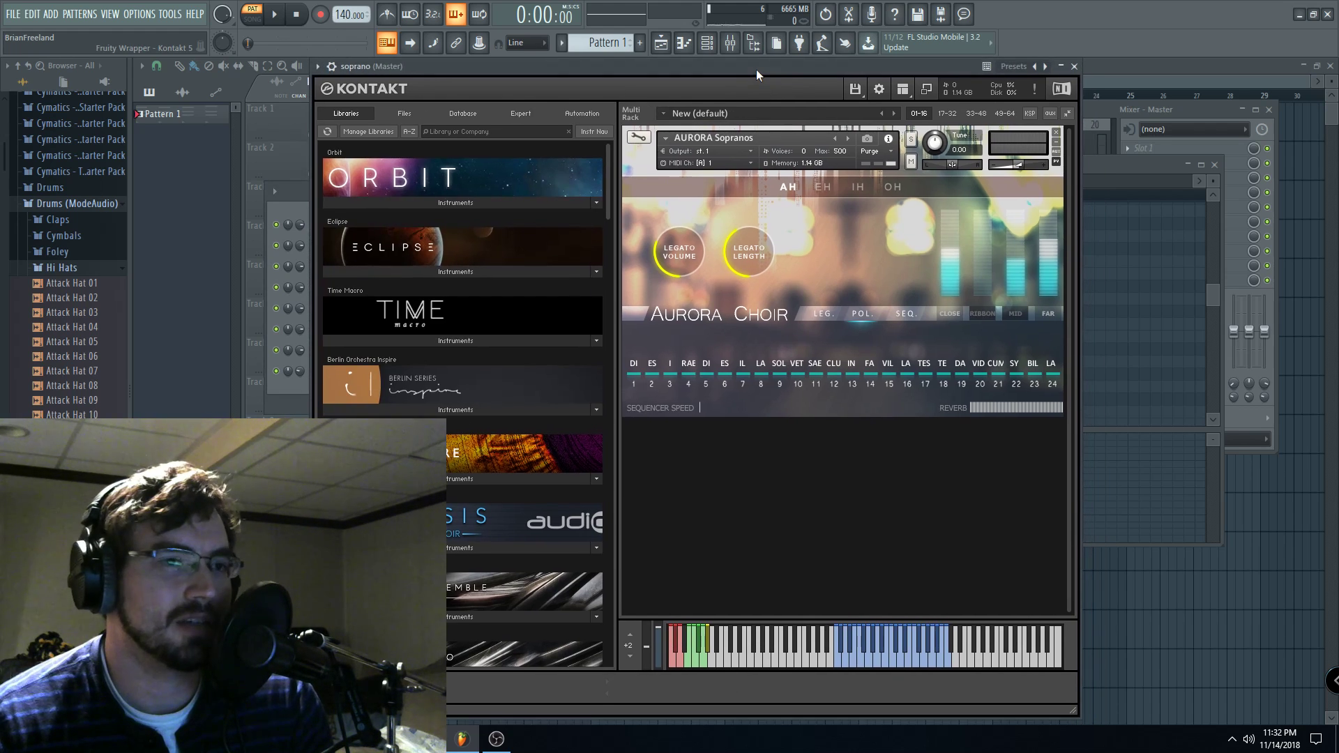
left_click_drag(756, 69, 753, 69)
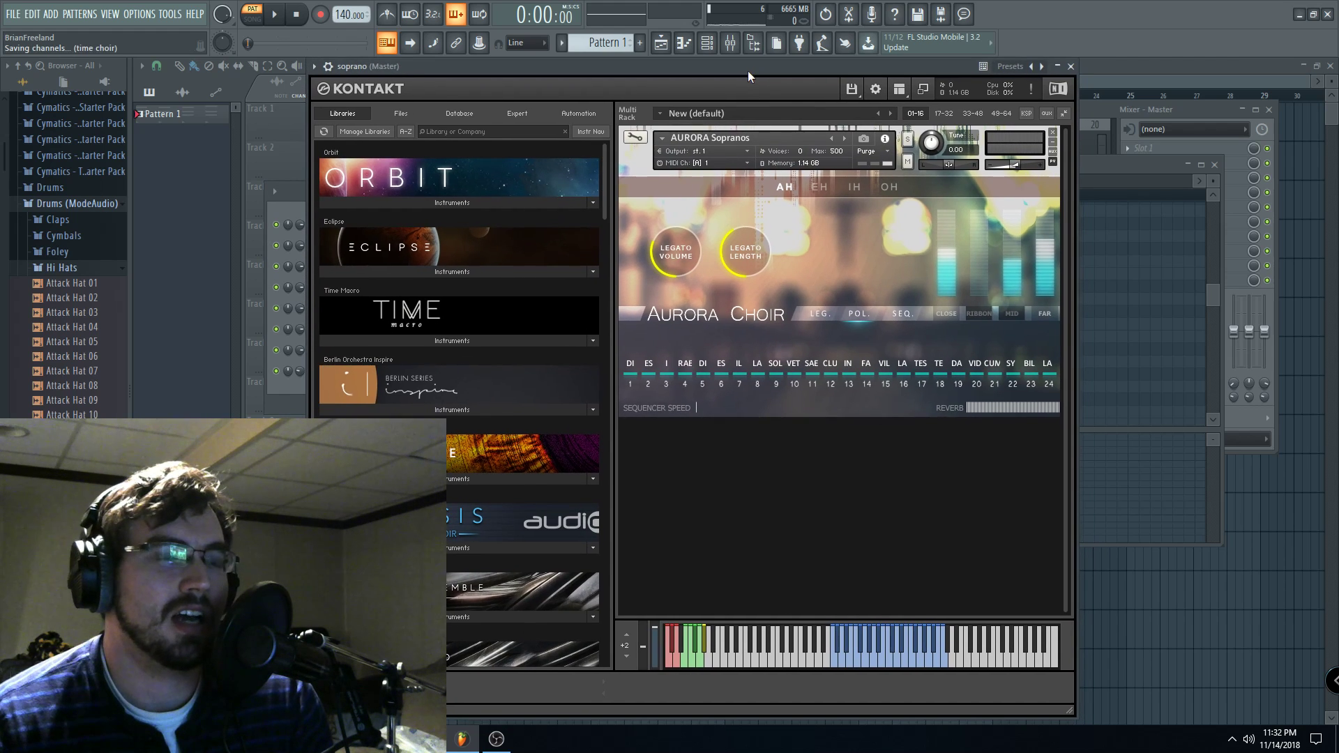
left_click(283, 211)
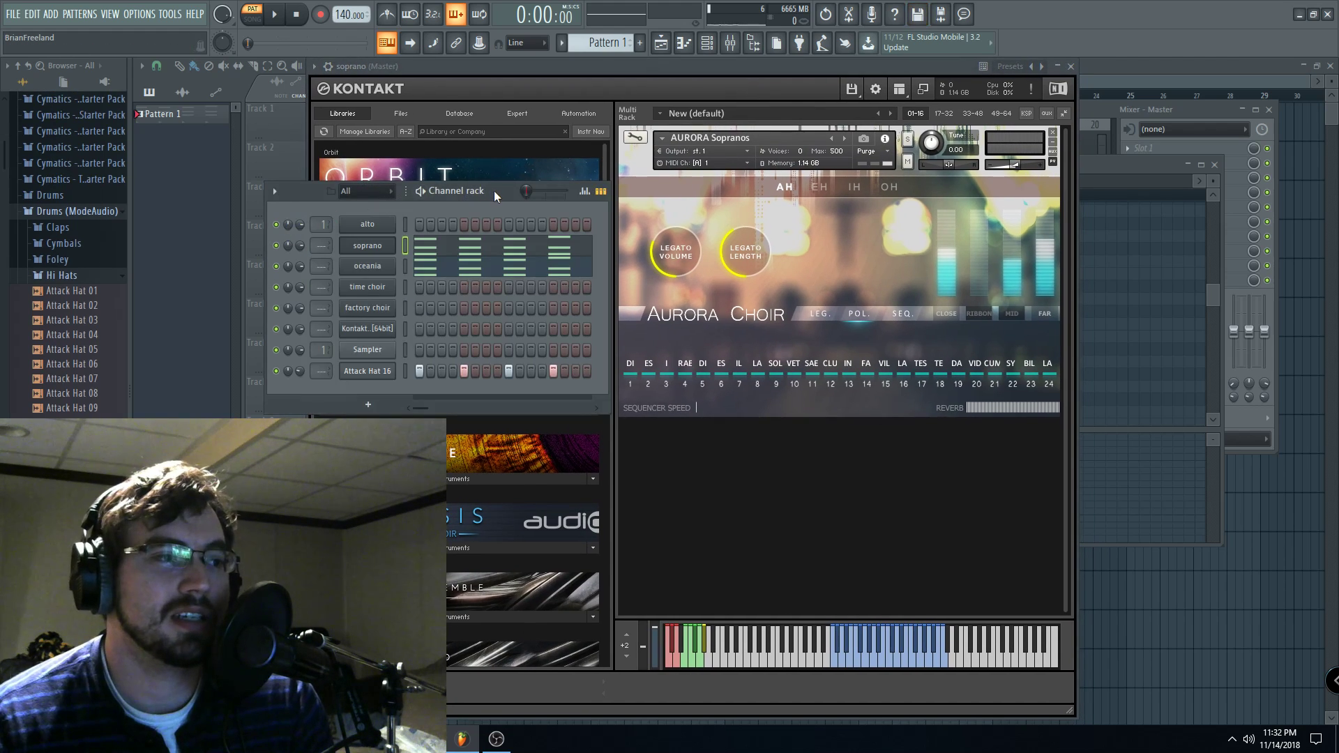